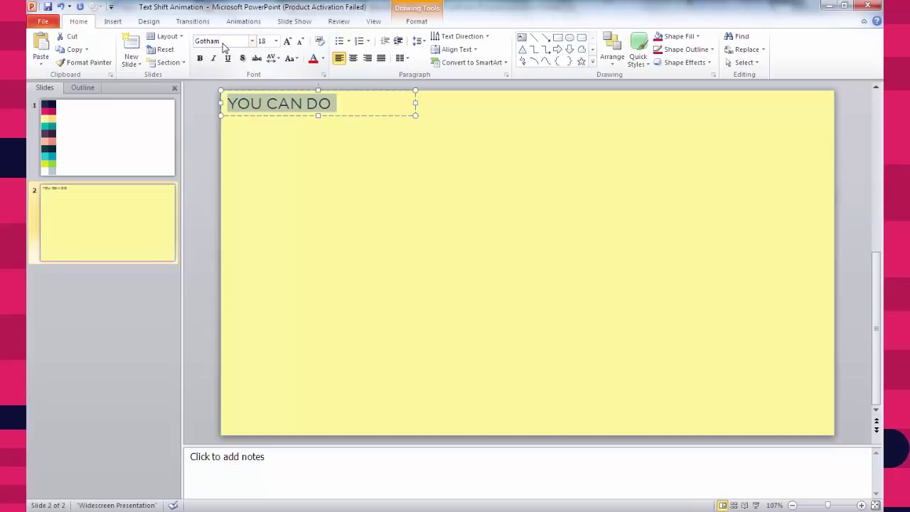
- Enlarge the YOU CAN DO text to 32 pt
key(ctrl+shift+greater)
key(ctrl+shift+greater)
key(ctrl+shift+greater)
key(ctrl+shift+greater)
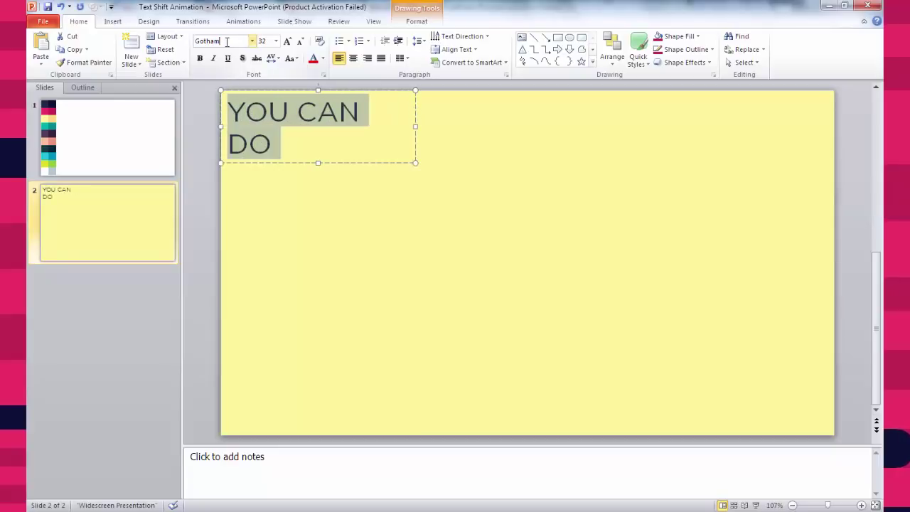
text(Bold)
key(Return)
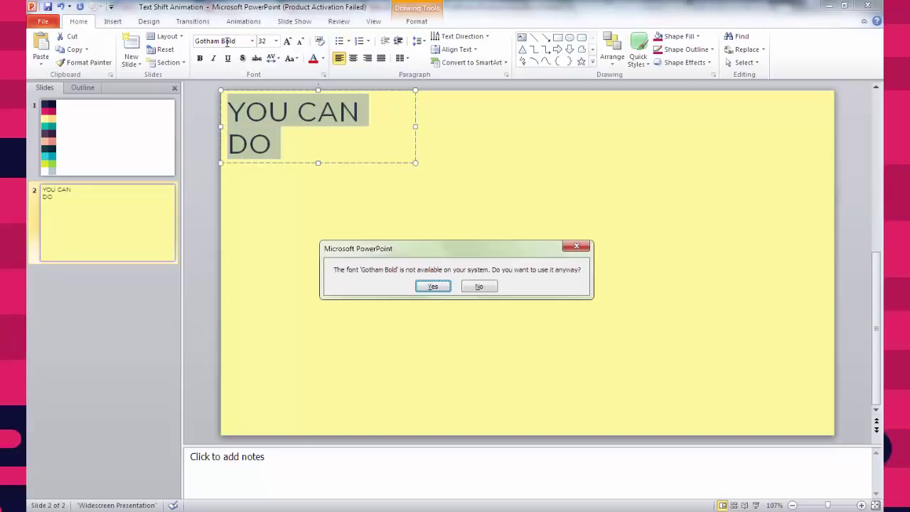
click(478, 285)
- Change the YOU CAN DO text to the Gotham Black font with Very Tight character spacing
click(225, 40)
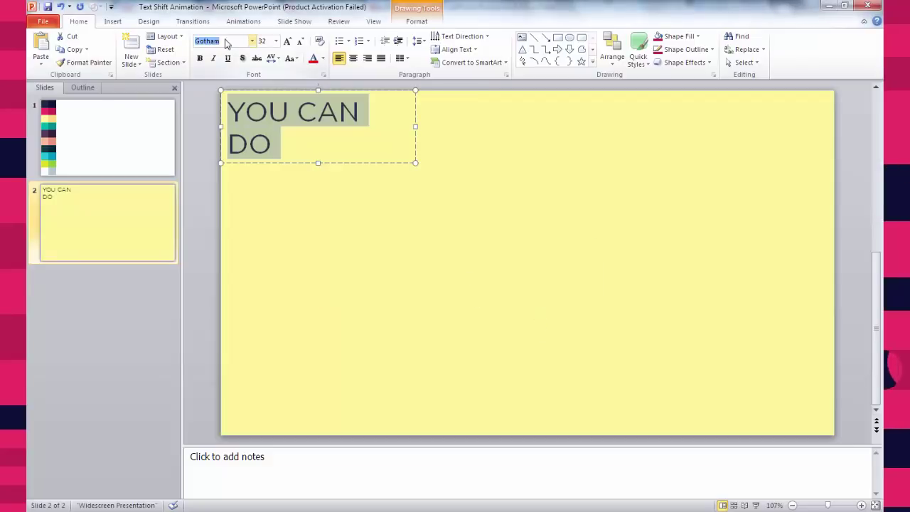
click(226, 41)
text(Black)
key(Return)
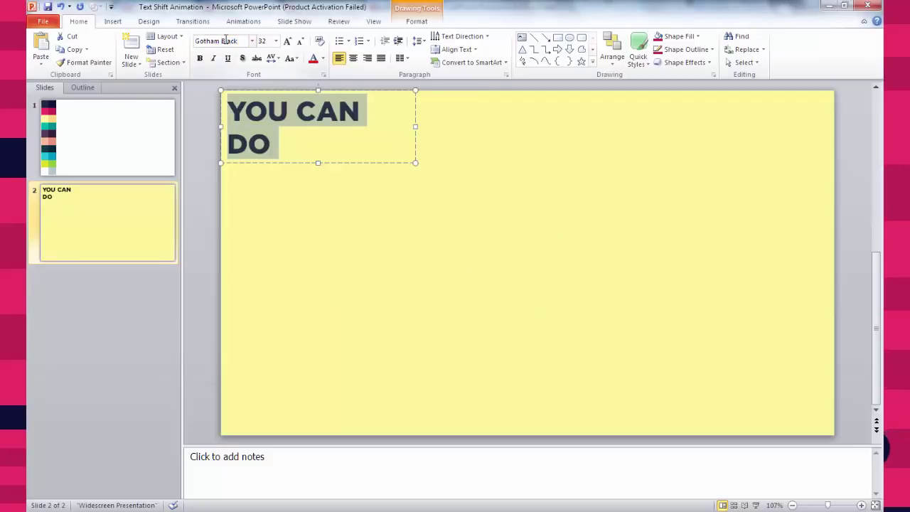
click(273, 57)
click(294, 75)
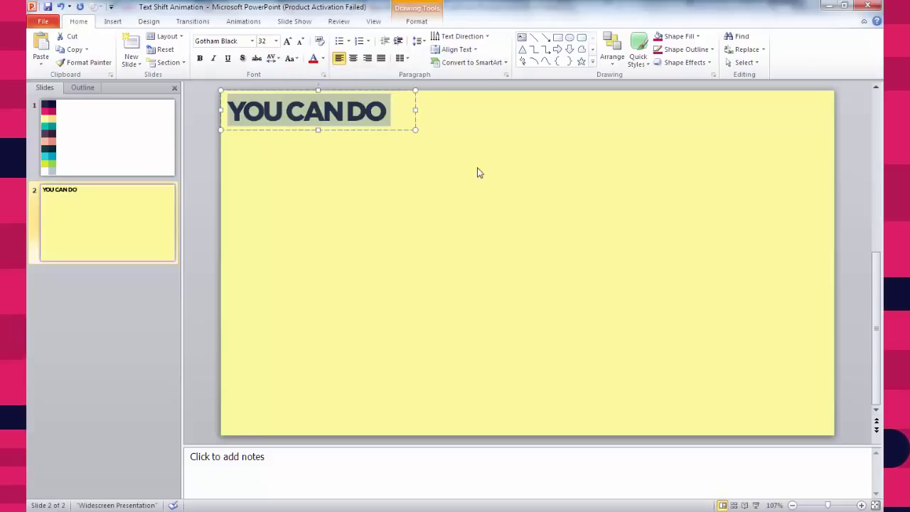
click(445, 107)
- Show the drawing guides and move the text box onto the horizontal guide with its right edge at the vertical guide
click(376, 22)
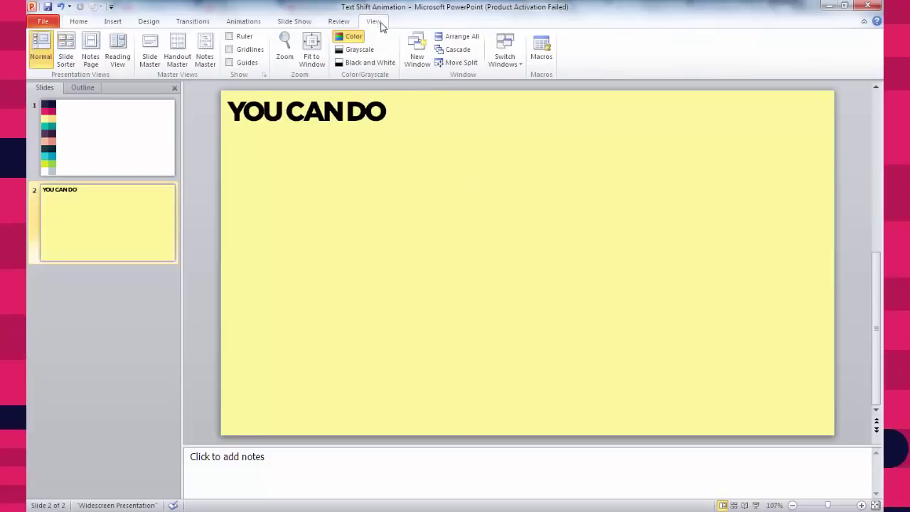
click(229, 63)
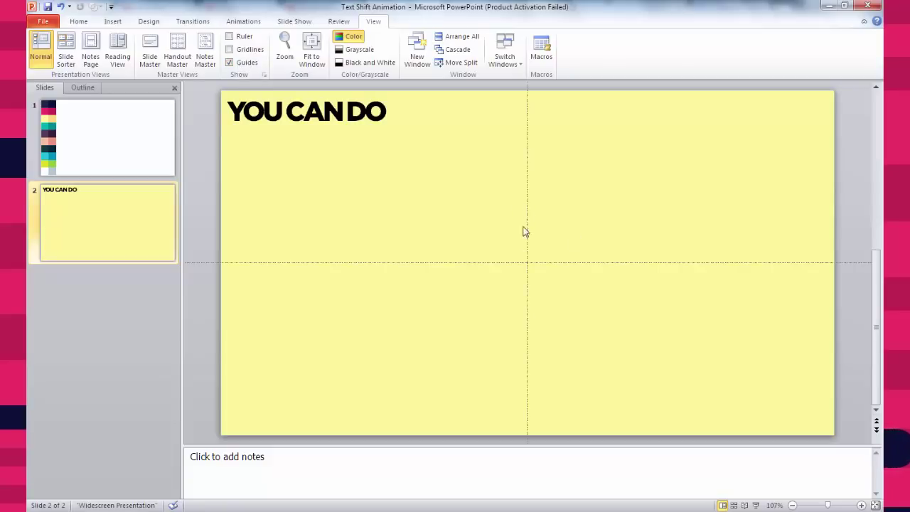
click(346, 130)
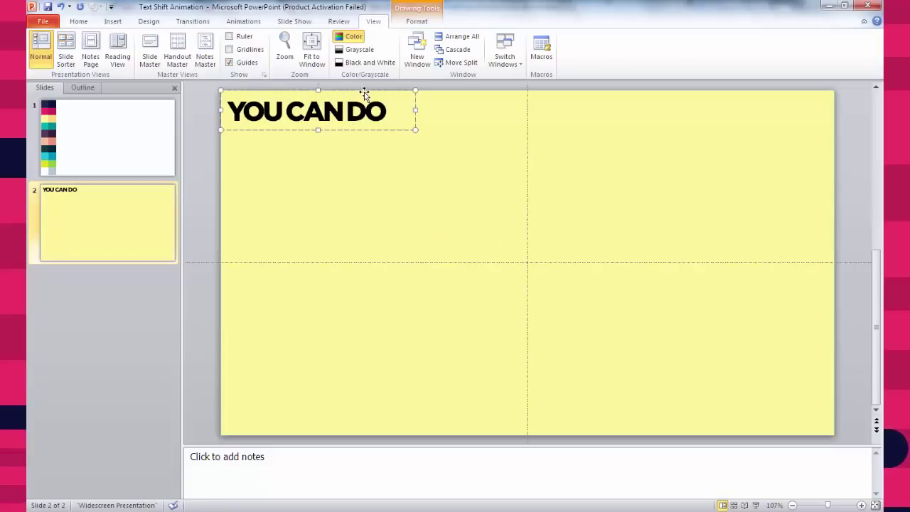
mouse_move(361, 92)
mouse_down()
mouse_move(356, 246)
mouse_move(470, 248)
mouse_up()
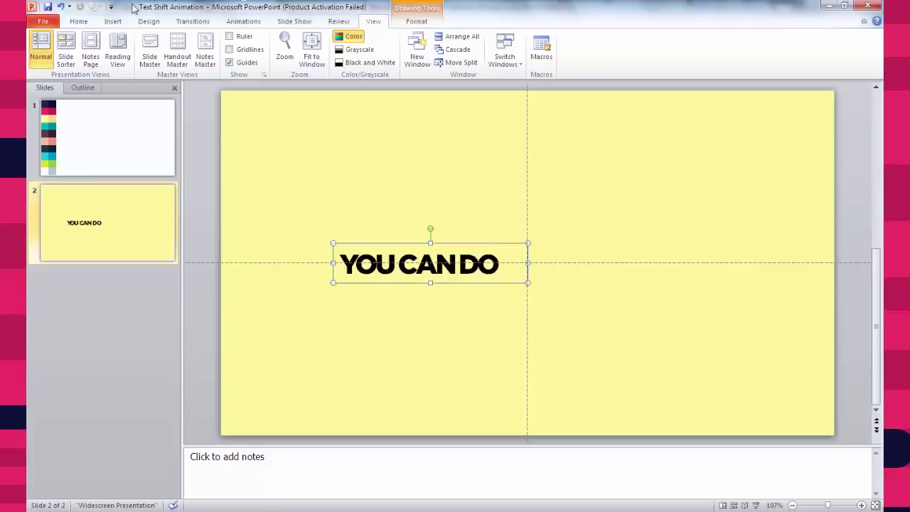
- Right-align the YOU CAN DO text and set its character spacing to Tight
click(78, 22)
click(367, 58)
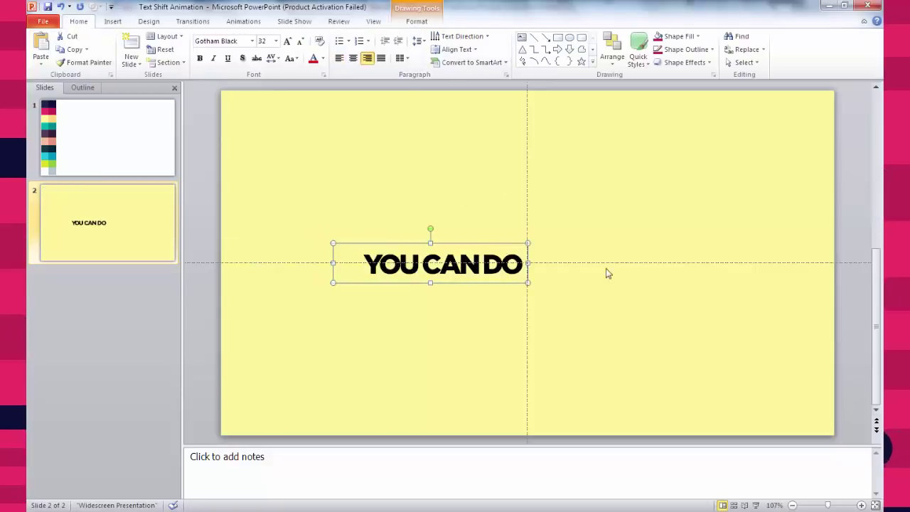
click(271, 58)
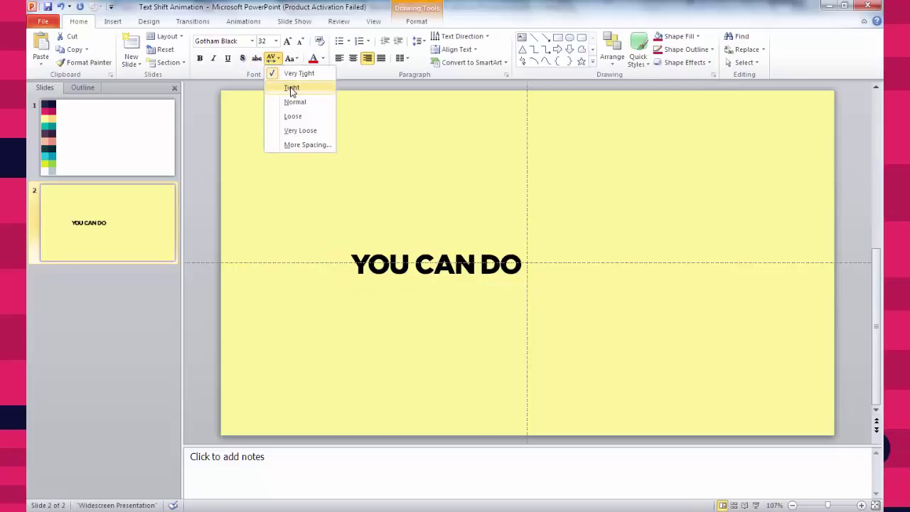
click(292, 88)
- Color the YOU CAN DO text with the recently used dark purple
click(323, 58)
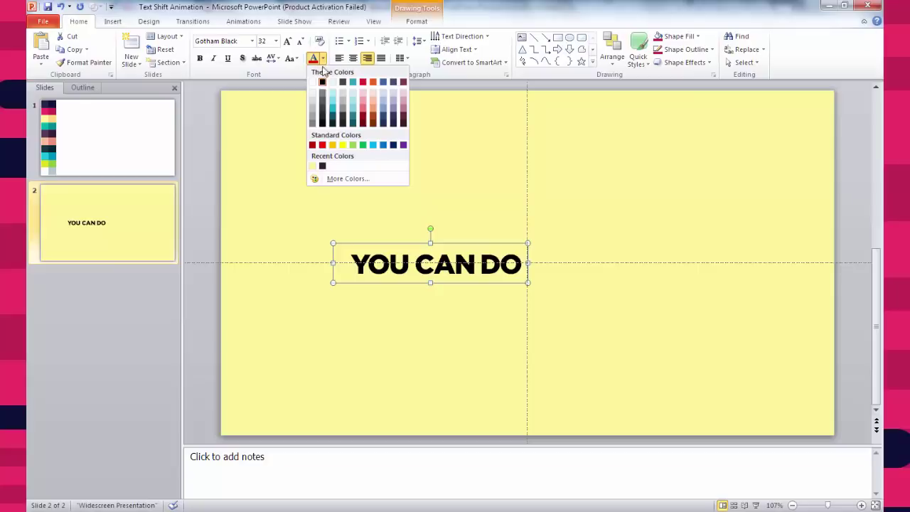
click(315, 165)
click(415, 177)
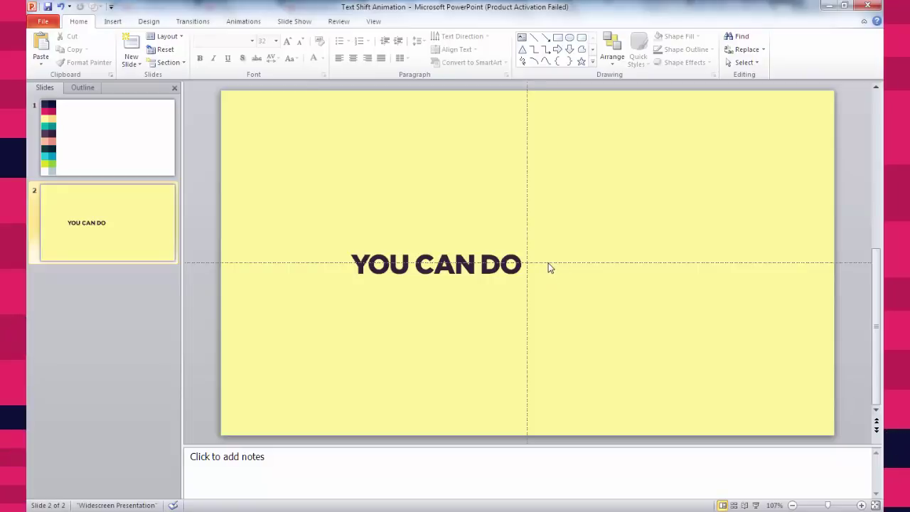
- Add two horizontal guides, one just above and one just below the text, evenly spaced about the center guide
mouse_move(558, 263)
mouse_down()
mouse_move(554, 249)
mouse_move(562, 278)
mouse_up()
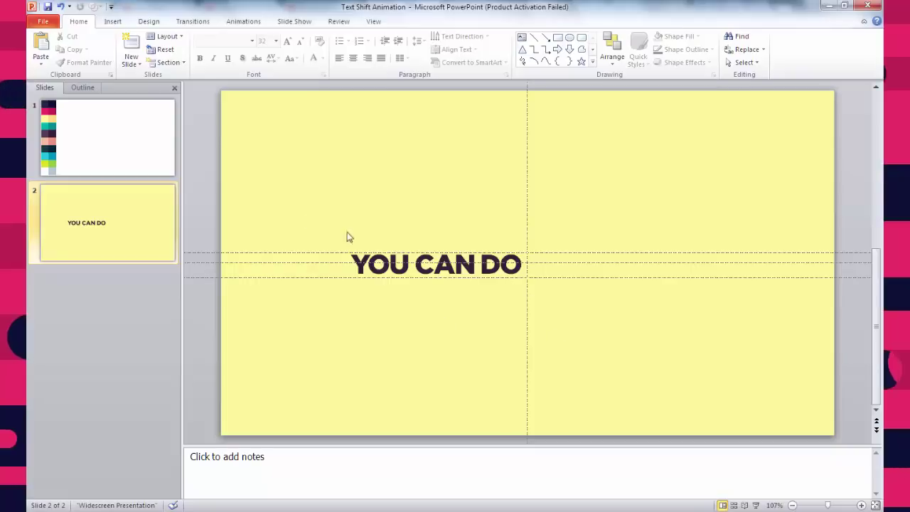
drag(560, 277, 568, 287)
key(Tab)
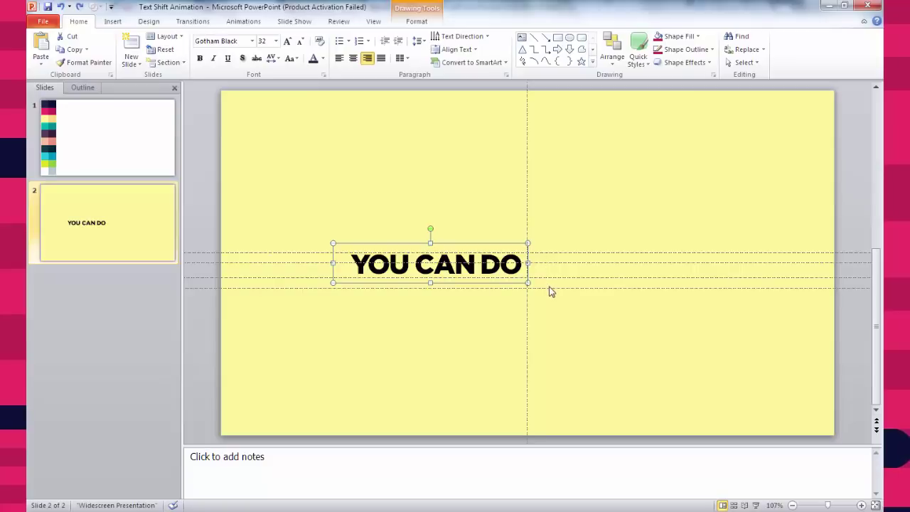
drag(551, 288, 551, 85)
click(544, 276)
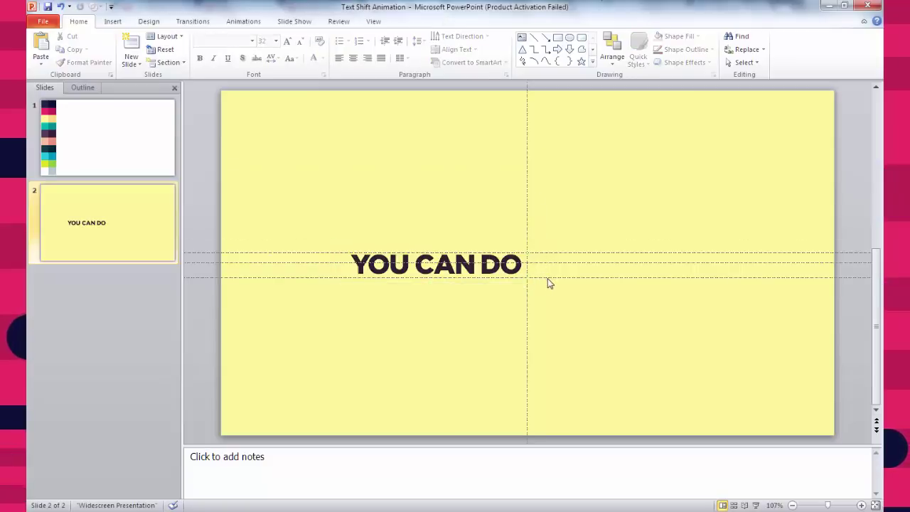
drag(548, 278, 551, 248)
- Align the YOU CAN DO text box to the vertical middle of the slide
click(500, 264)
click(418, 21)
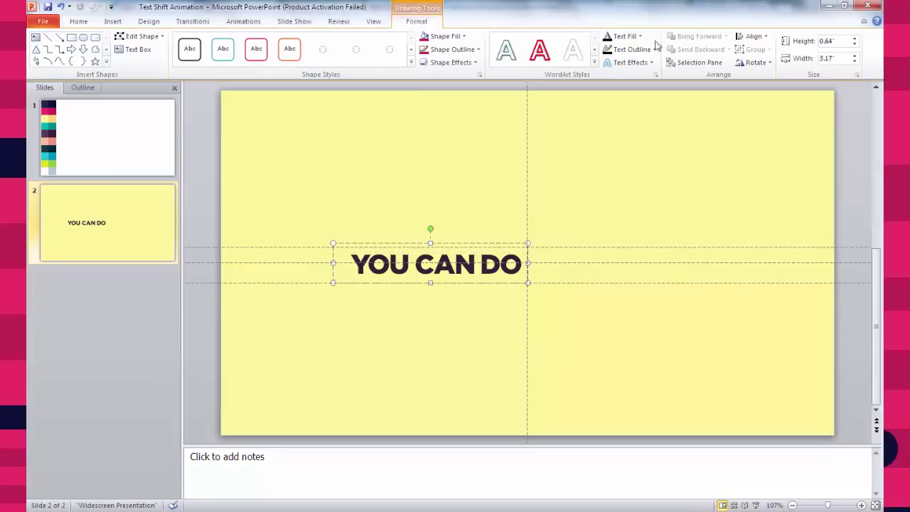
click(754, 35)
click(765, 105)
- Open the text box's Format Shape settings for text layout and toggle Wrap text in shape off and back on
right_click(479, 244)
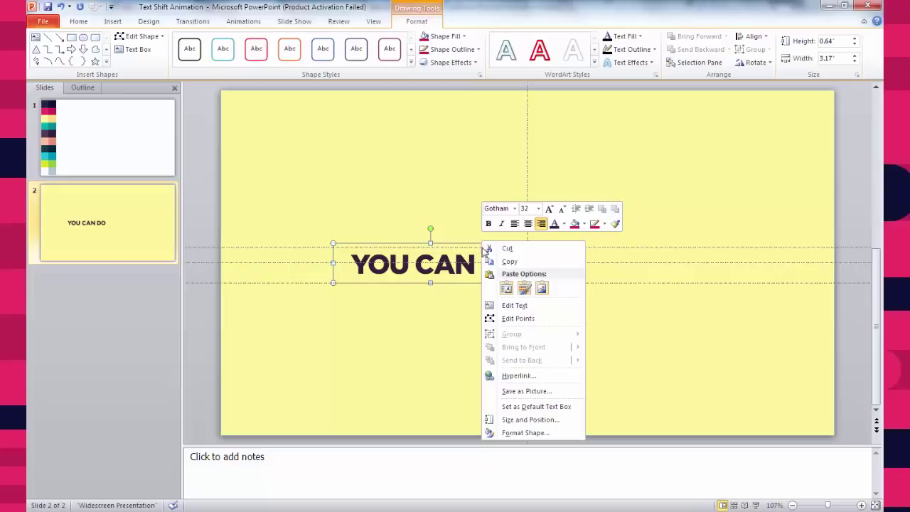
click(513, 431)
click(489, 402)
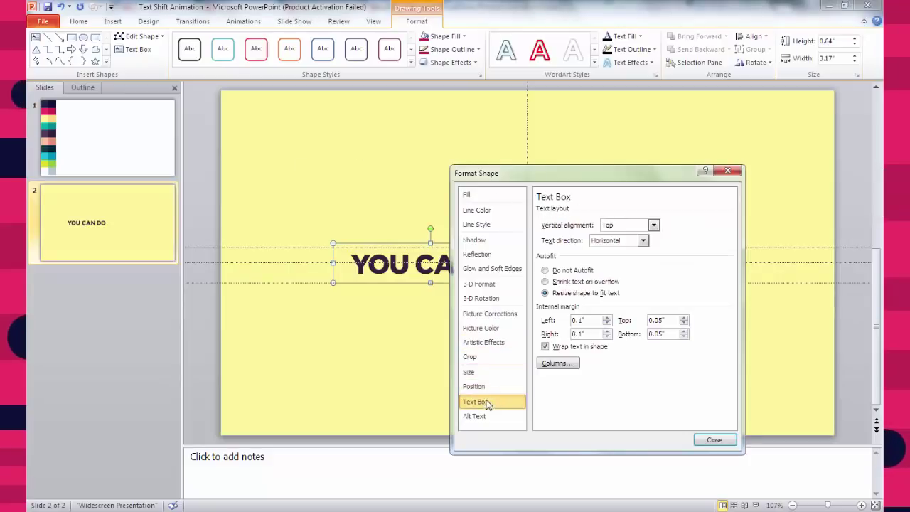
click(545, 347)
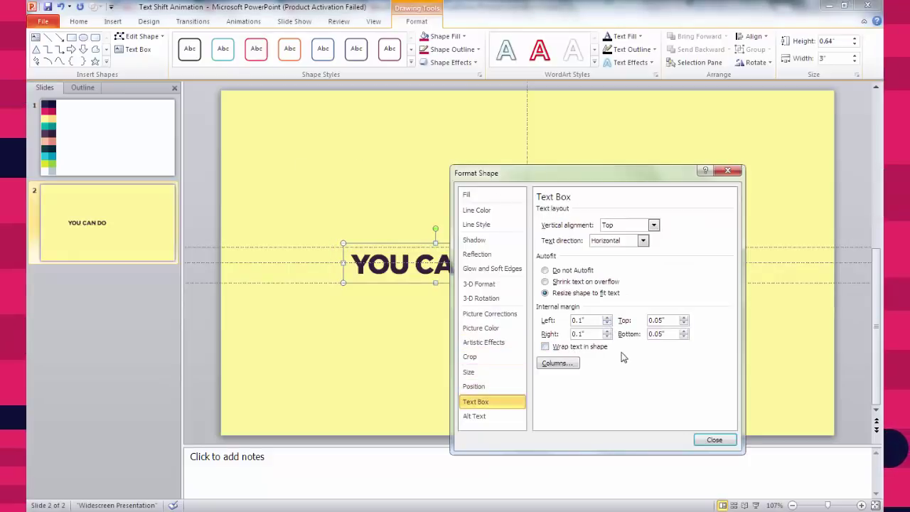
click(546, 346)
- Try top and bottom internal margins of 0" and 0.1", and try to shorten the text box by its lower edge
click(683, 323)
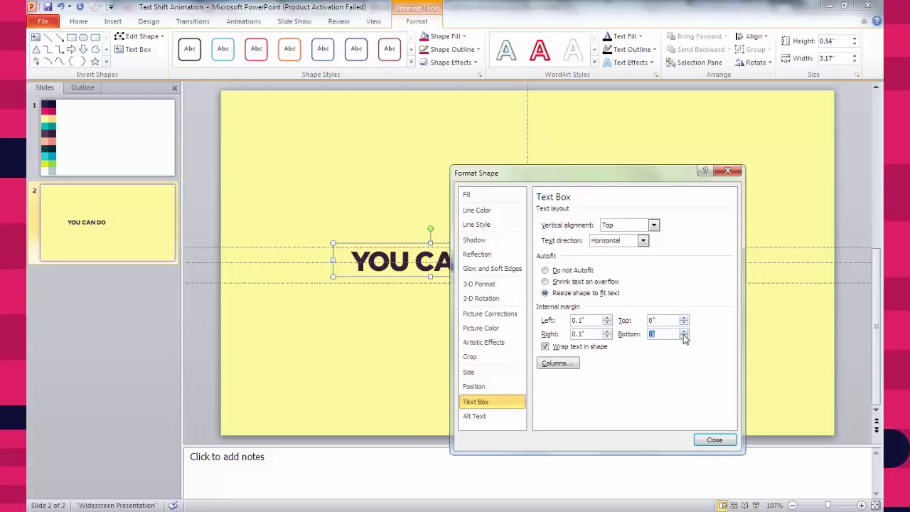
click(683, 318)
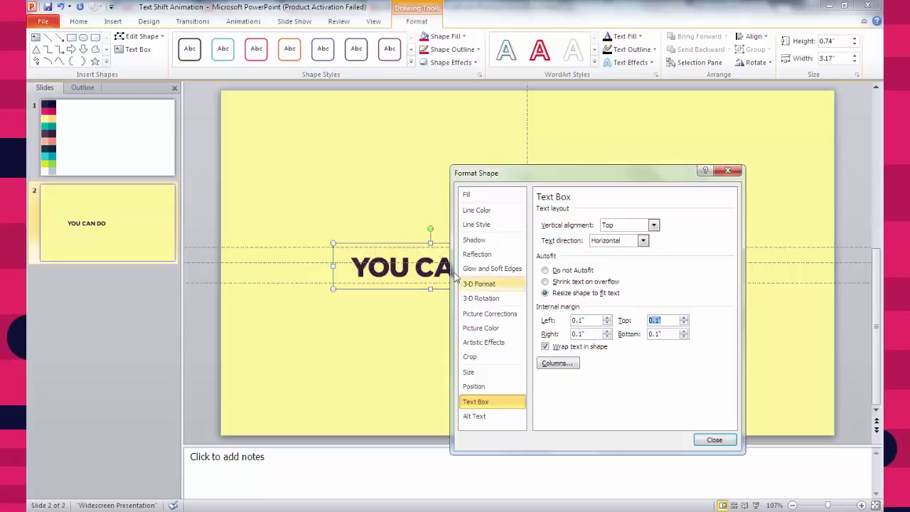
click(430, 246)
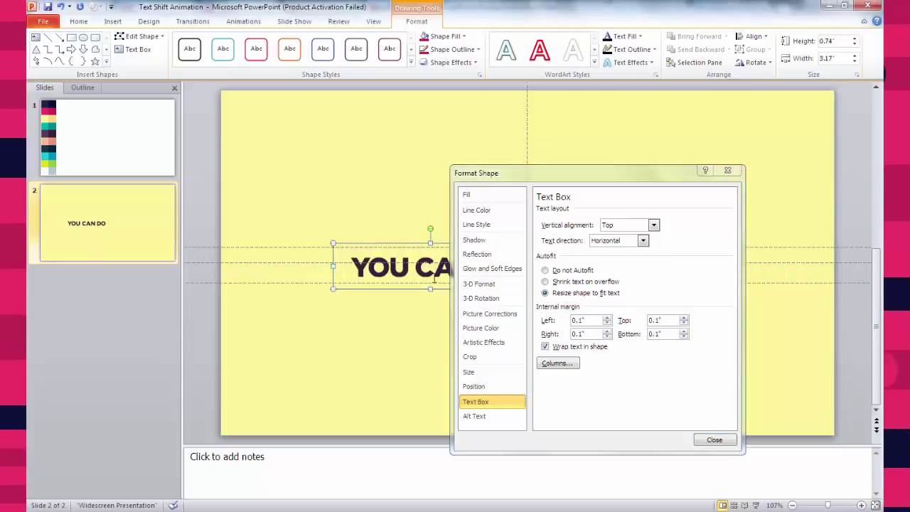
click(426, 279)
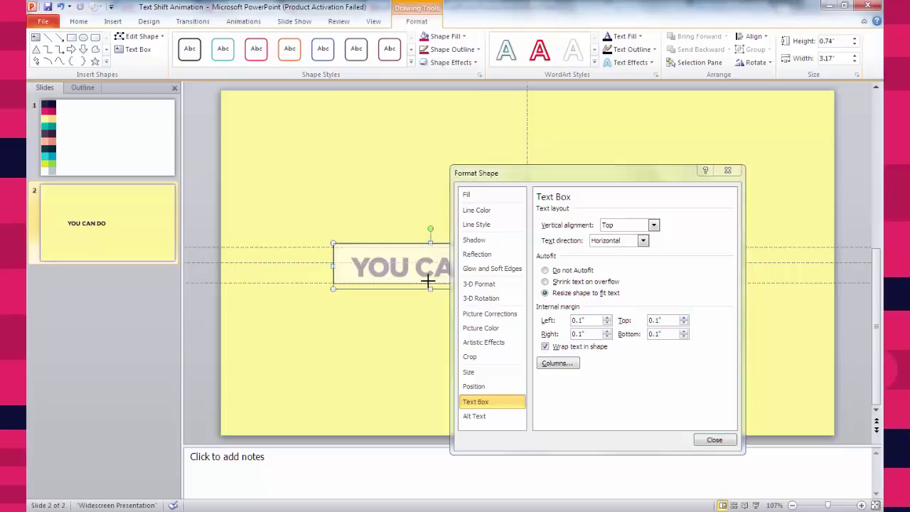
- Set the text box's top and bottom internal margins to 0" and nudge the box down between the horizontal guides
click(683, 331)
click(683, 323)
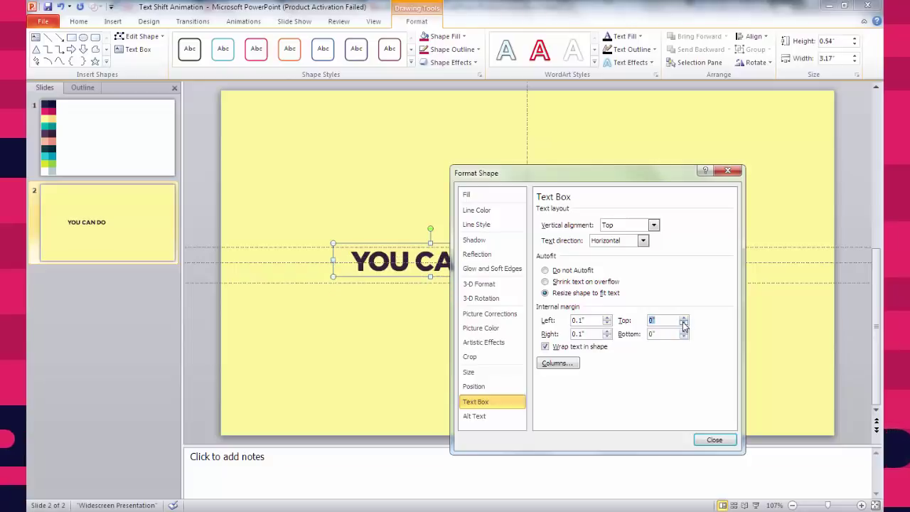
drag(391, 242, 404, 254)
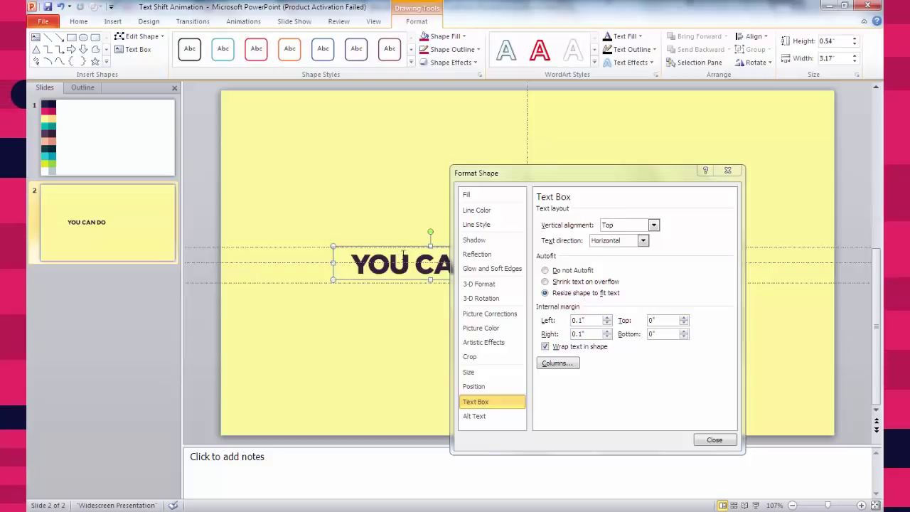
drag(430, 281, 430, 281)
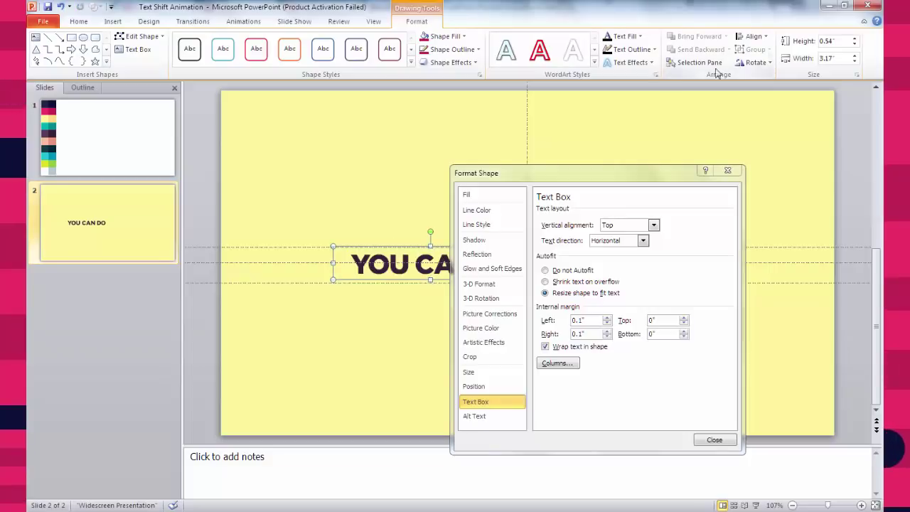
- Align the reduced text box to the vertical middle of the slide and close the Format Shape settings
click(753, 35)
click(779, 104)
click(400, 308)
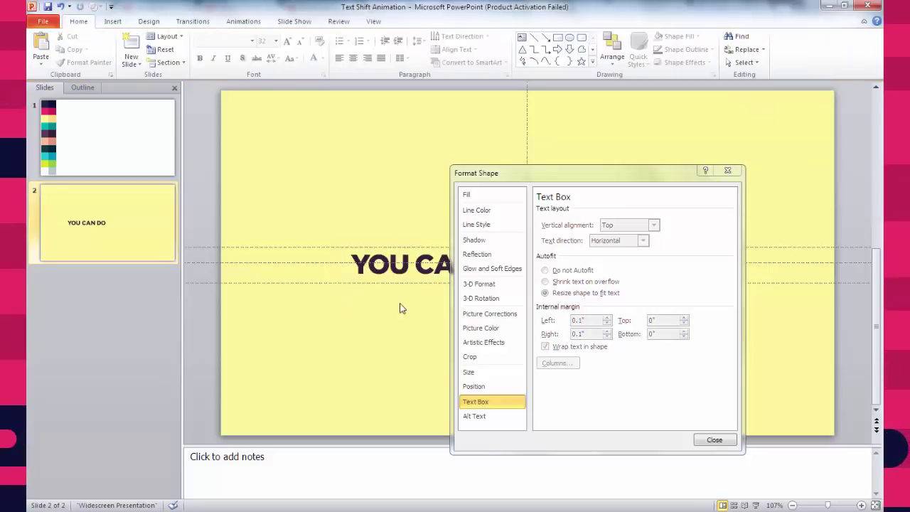
click(712, 439)
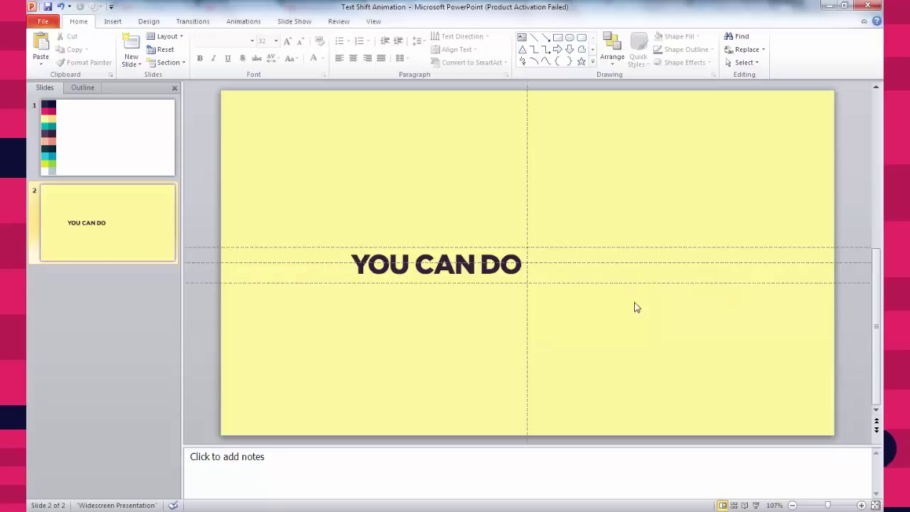
- Draw a rectangle from the vertical guide and upper horizontal guide's intersection to the slide's top-right corner
click(113, 21)
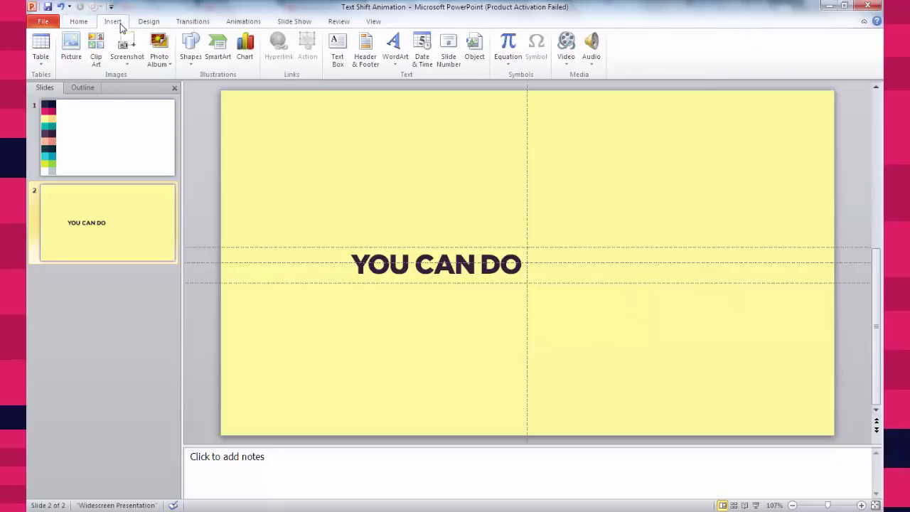
click(190, 49)
click(223, 88)
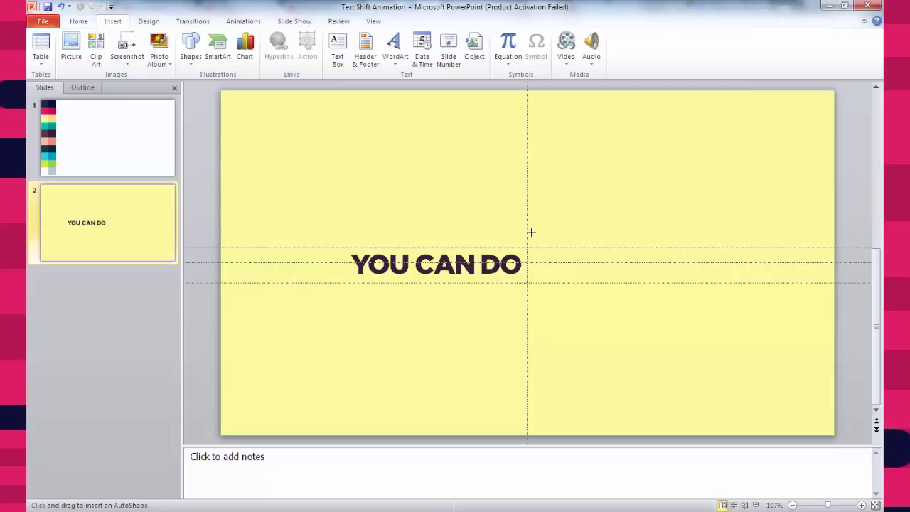
drag(527, 246, 834, 90)
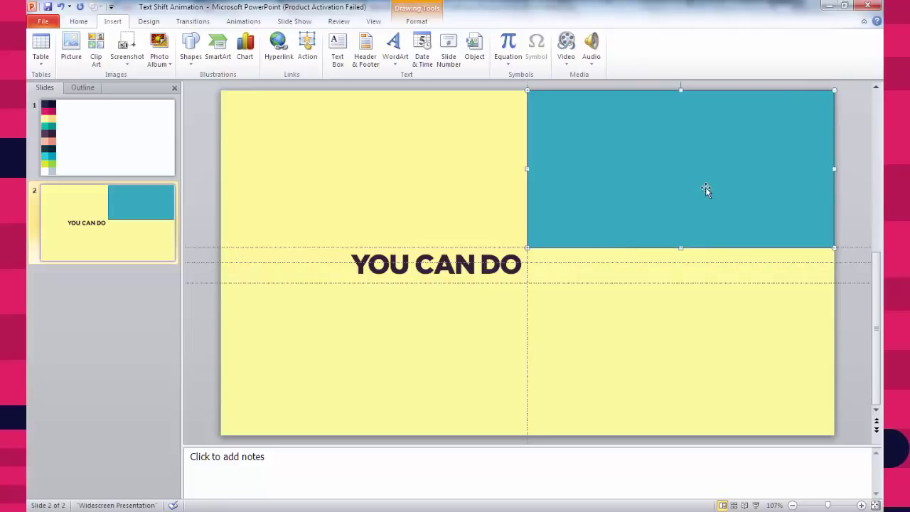
- Try moving the rectangle down to the slide's bottom-right corner, and undo the move
drag(686, 163, 679, 340)
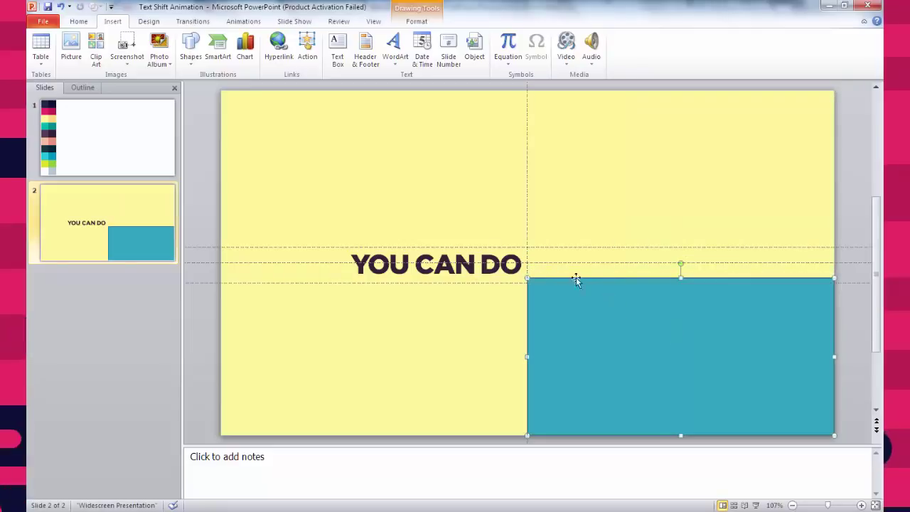
key(ctrl+z)
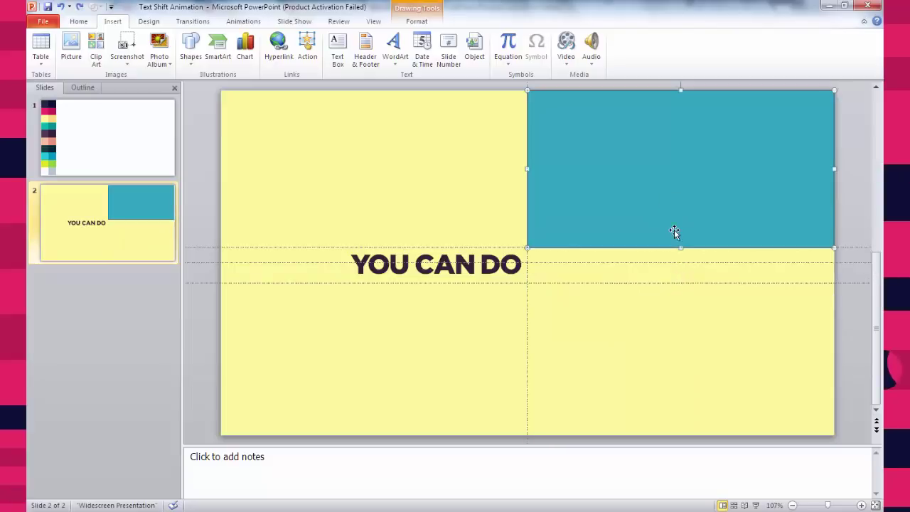
- Draw a second rectangle from the vertical guide and lower horizontal guide's intersection to the slide's bottom-right corner
click(191, 61)
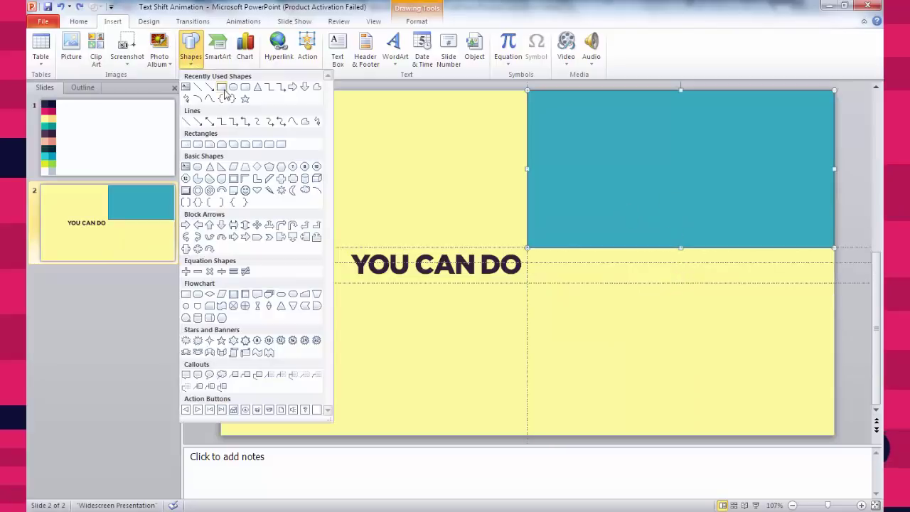
click(224, 89)
drag(527, 282, 835, 434)
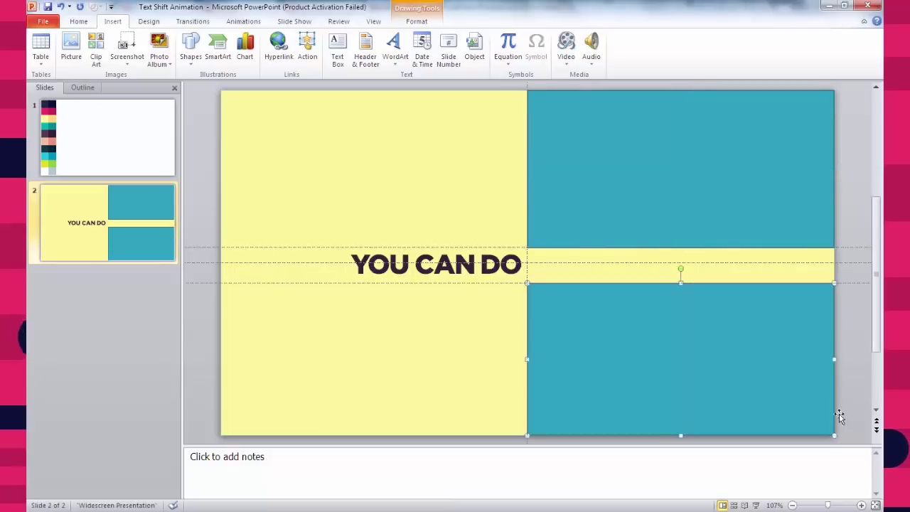
click(856, 345)
- Fill both rectangles with the near-black theme color and remove their outlines
click(605, 162)
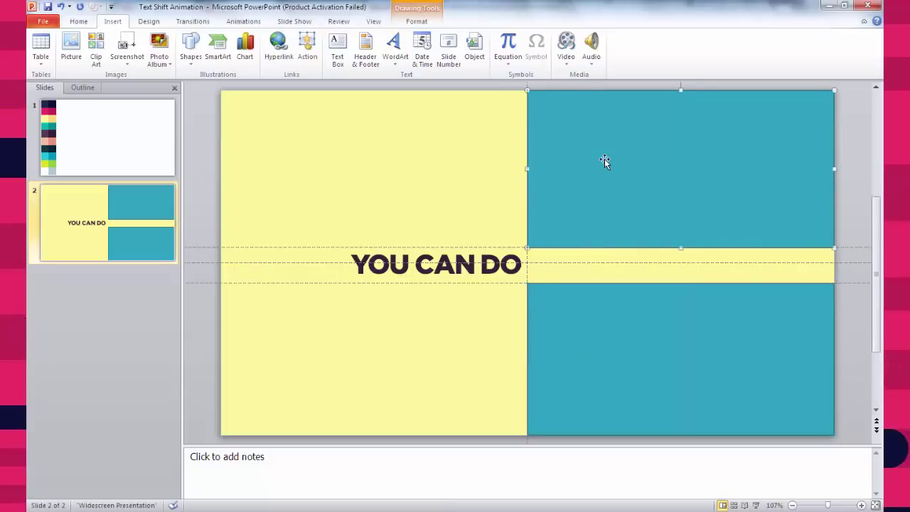
shift+click(615, 335)
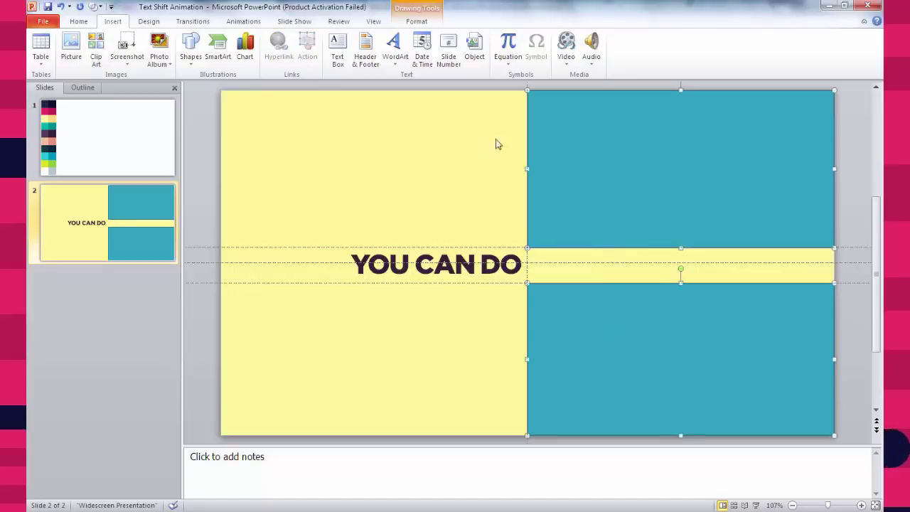
click(417, 22)
click(440, 35)
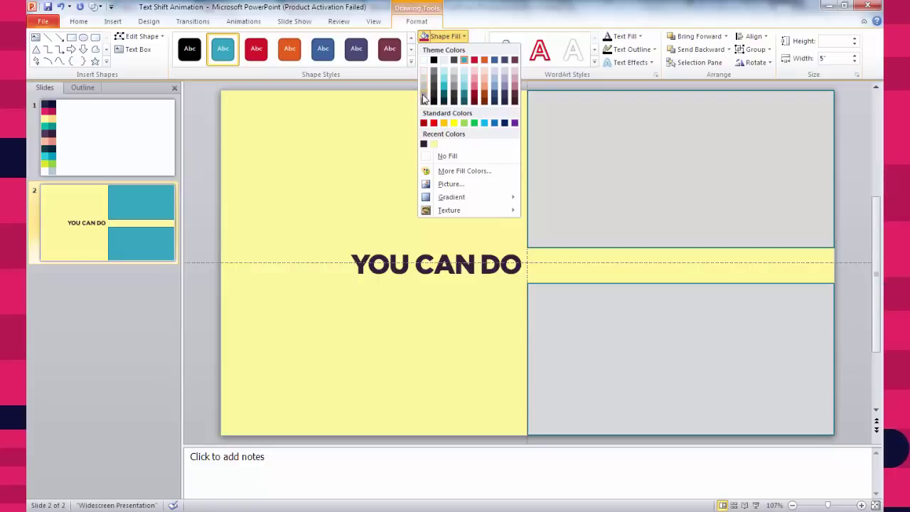
click(434, 99)
click(450, 50)
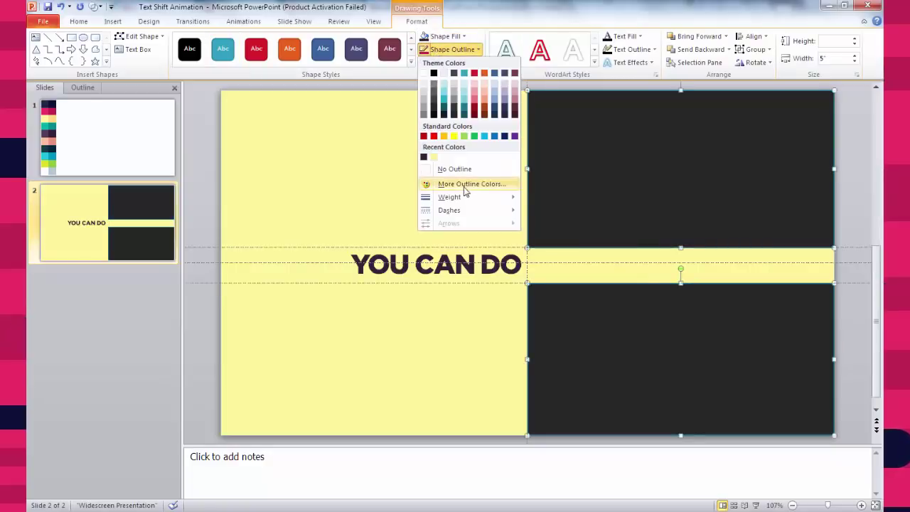
click(458, 171)
click(459, 175)
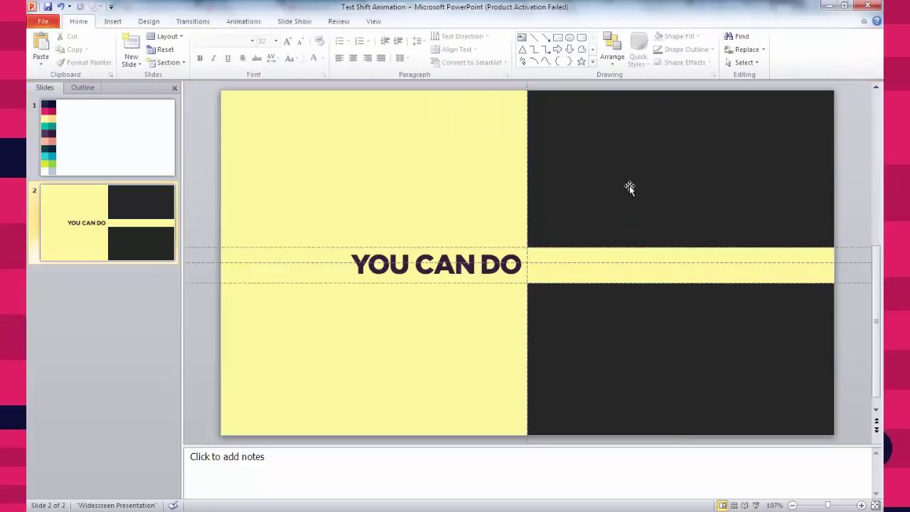
scroll(624, 197, up, 1)
scroll(623, 191, down, 2)
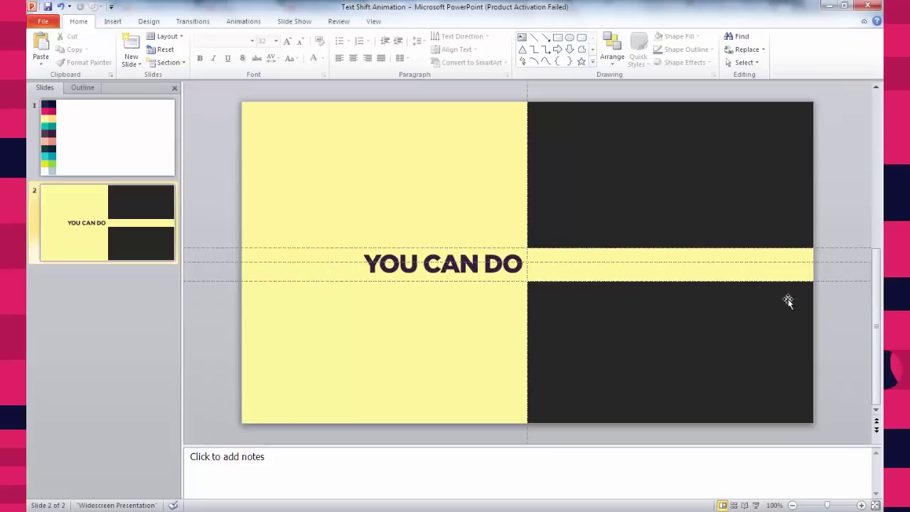
click(112, 22)
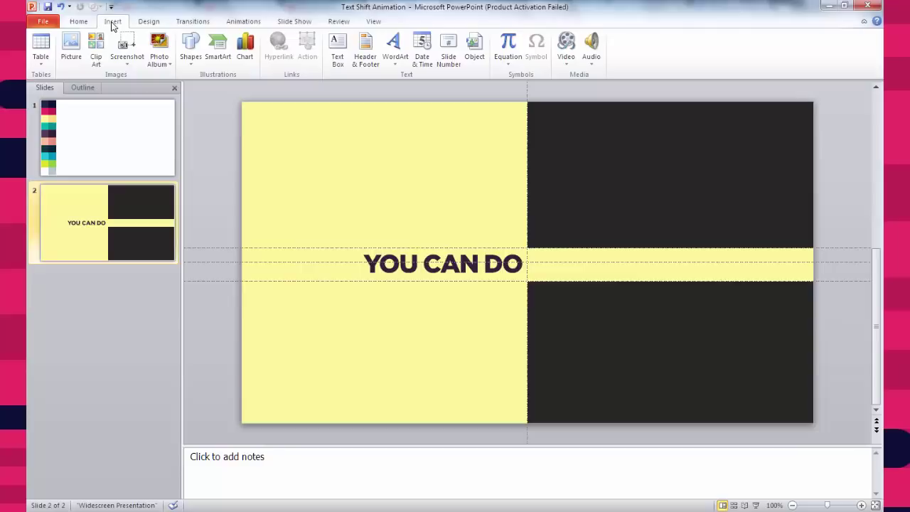
click(196, 53)
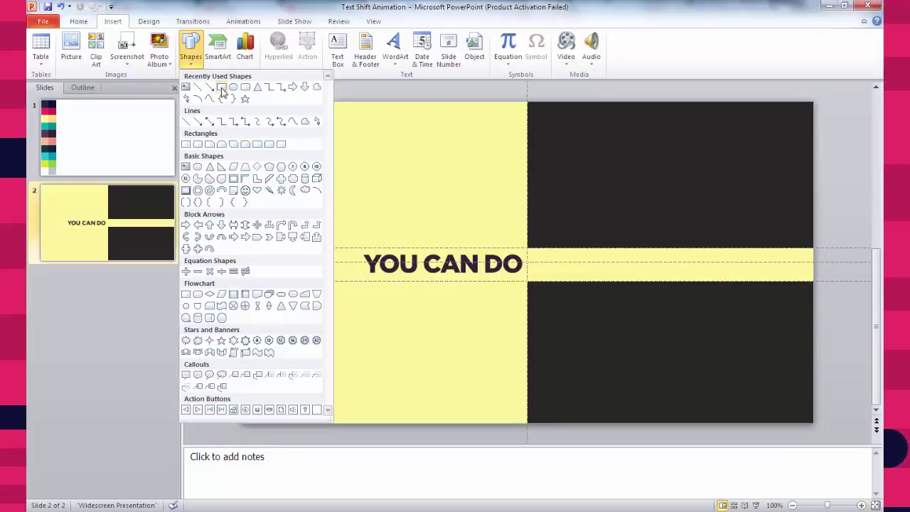
click(416, 194)
- Duplicate the YOU CAN DO text box and place the copy between the rectangles, starting at the vertical guide
click(458, 250)
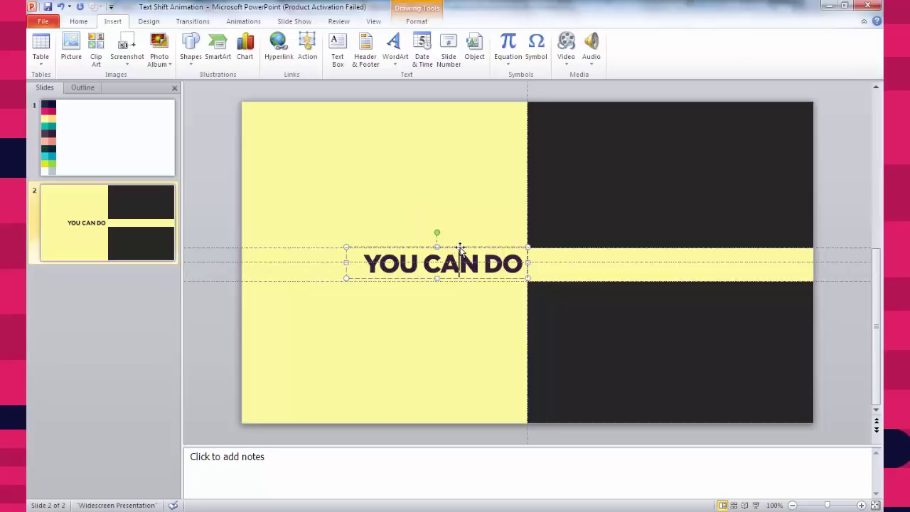
key(ctrl+d)
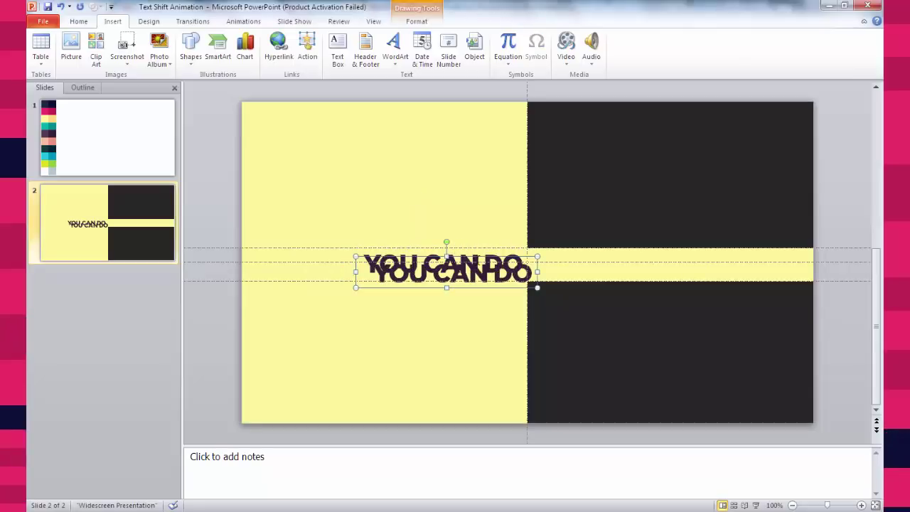
drag(477, 259, 646, 249)
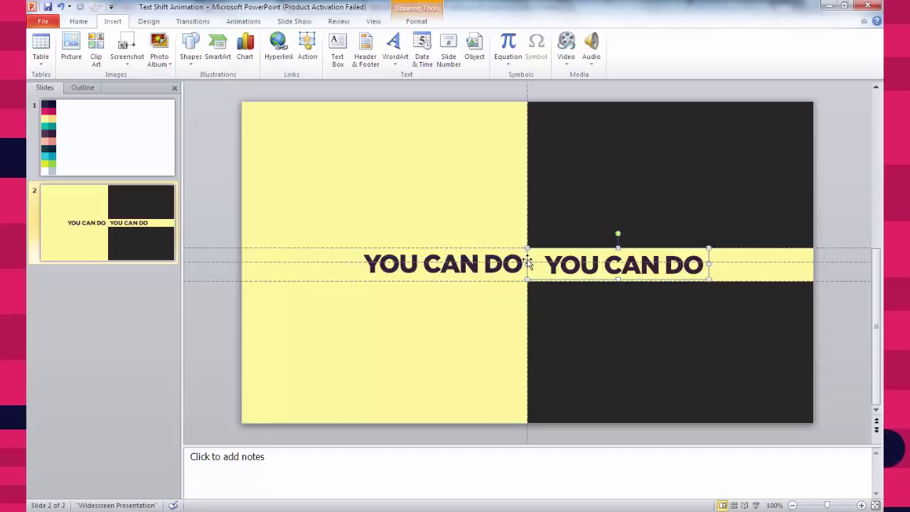
- Left-align the duplicate's text and align its text box to the vertical middle of the slide
click(79, 21)
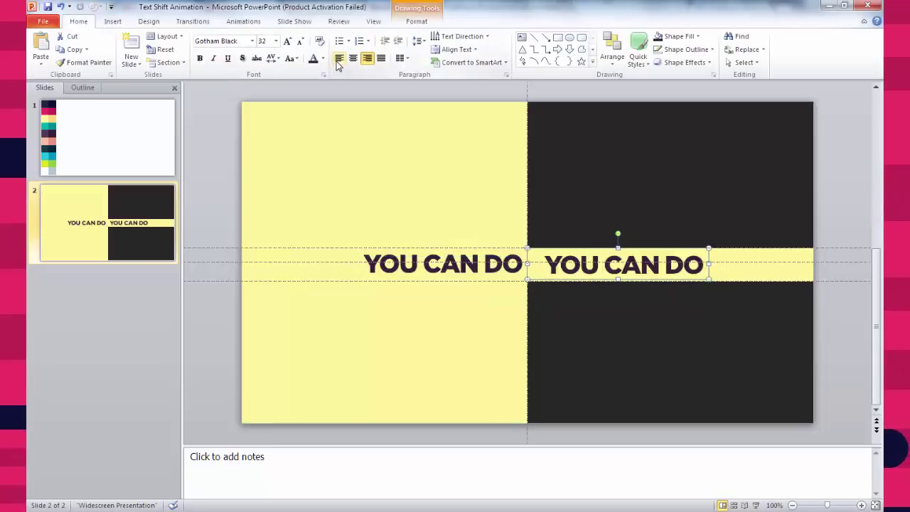
click(338, 59)
click(402, 23)
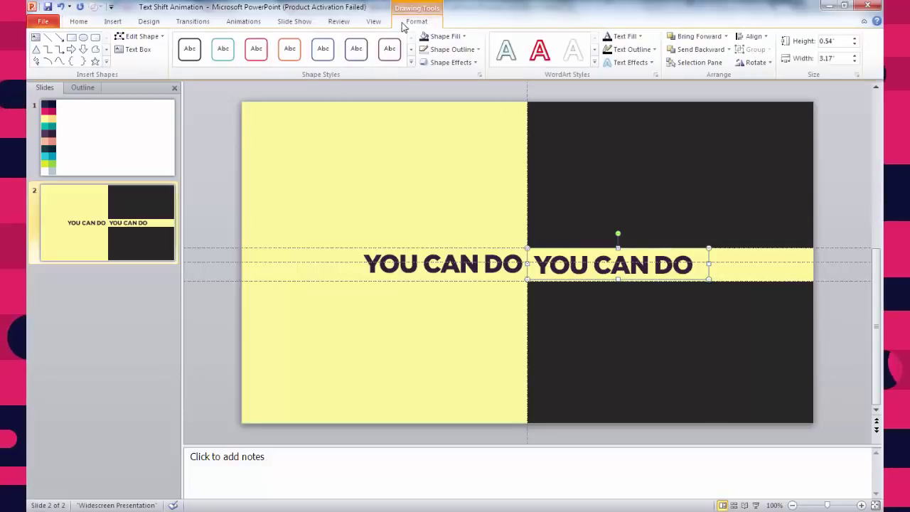
click(752, 35)
click(763, 108)
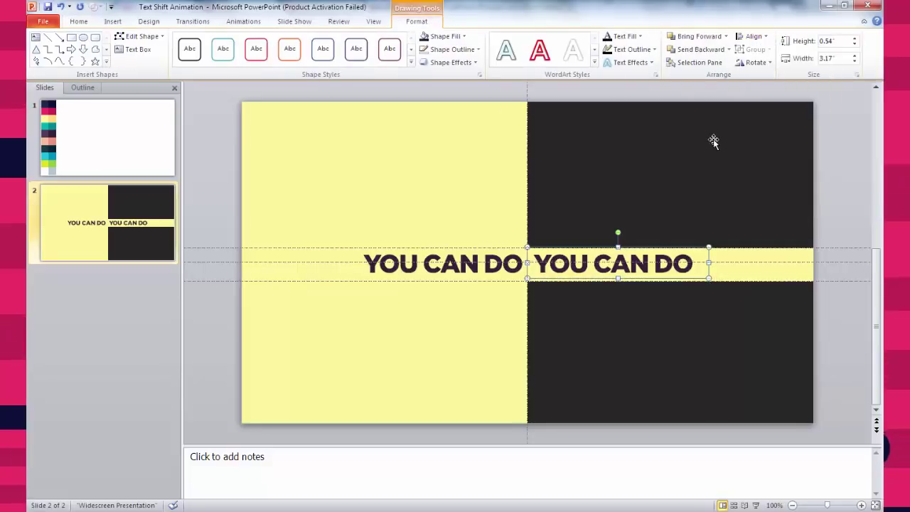
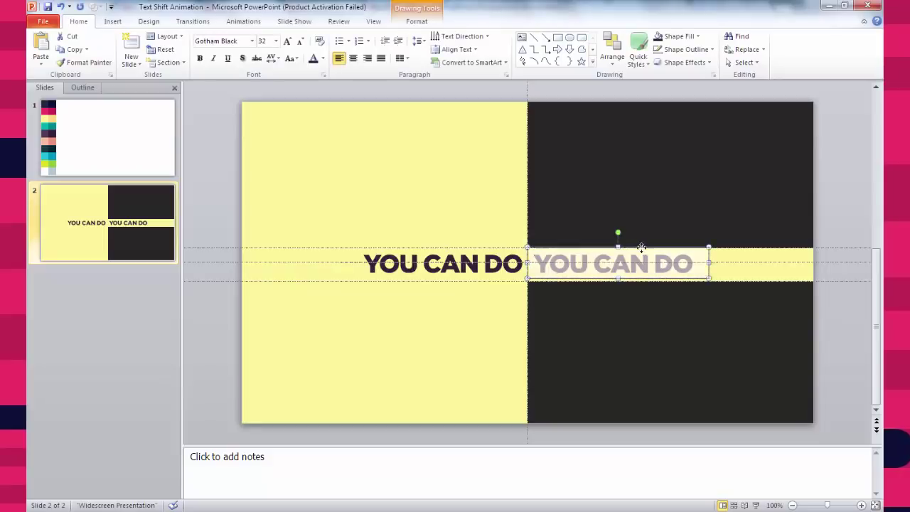
- Show the Selection and Visibility list and hide Rectangle 6 and Rectangle 5
click(523, 254)
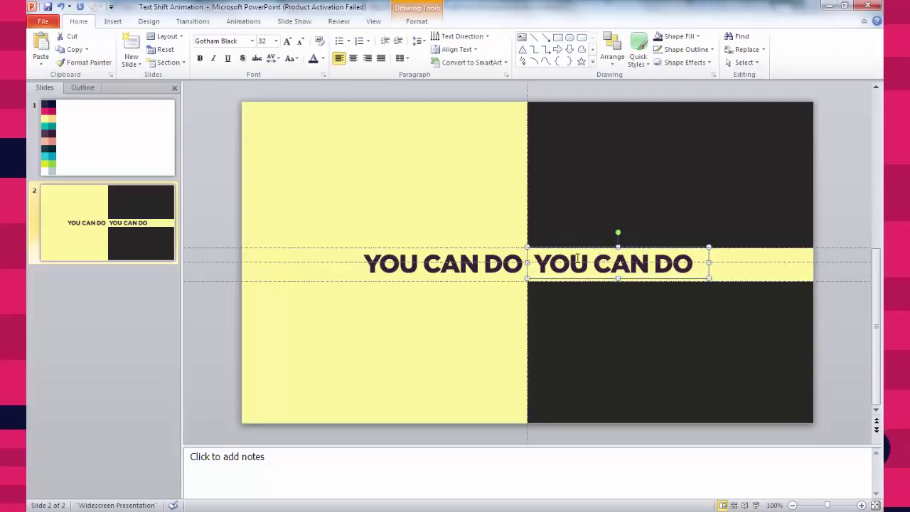
click(642, 297)
shift+click(637, 205)
click(611, 50)
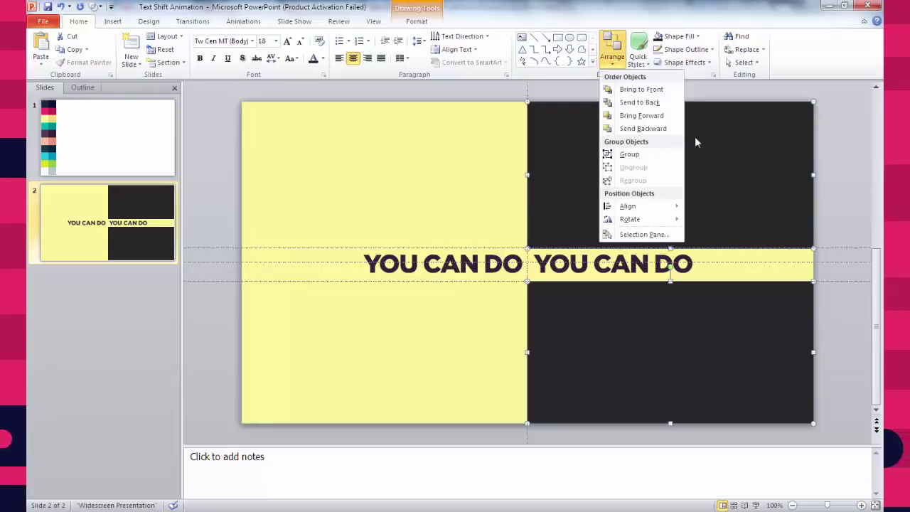
click(643, 236)
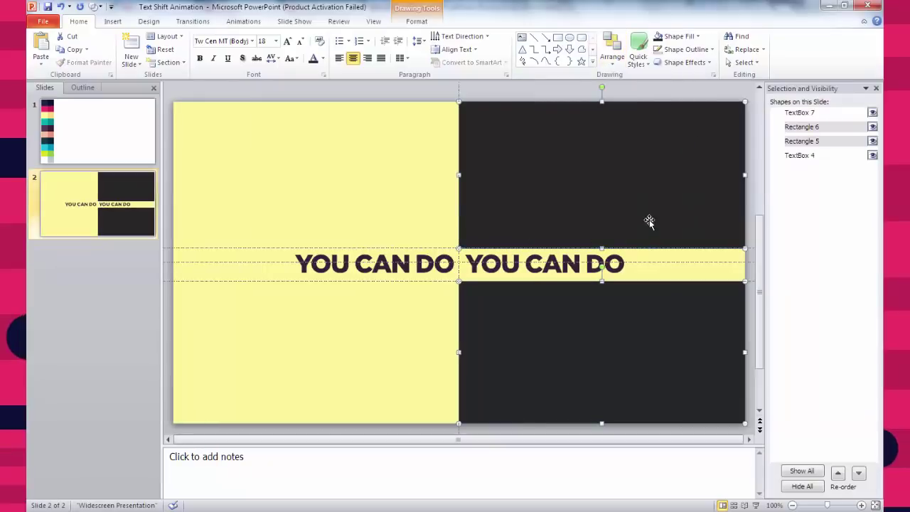
click(874, 126)
click(873, 141)
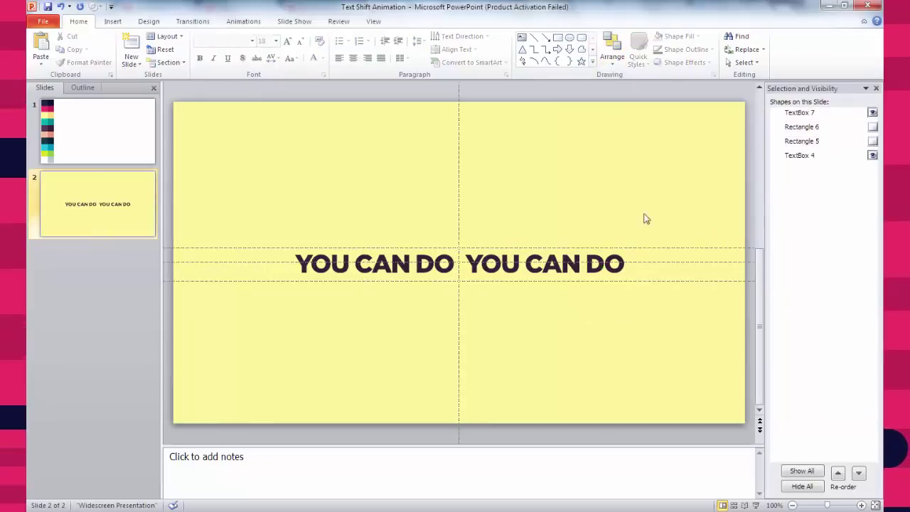
- Replace the duplicate's text with MATHEMATICS and widen its text box to the slide's right edge
click(606, 268)
key(ctrl+a)
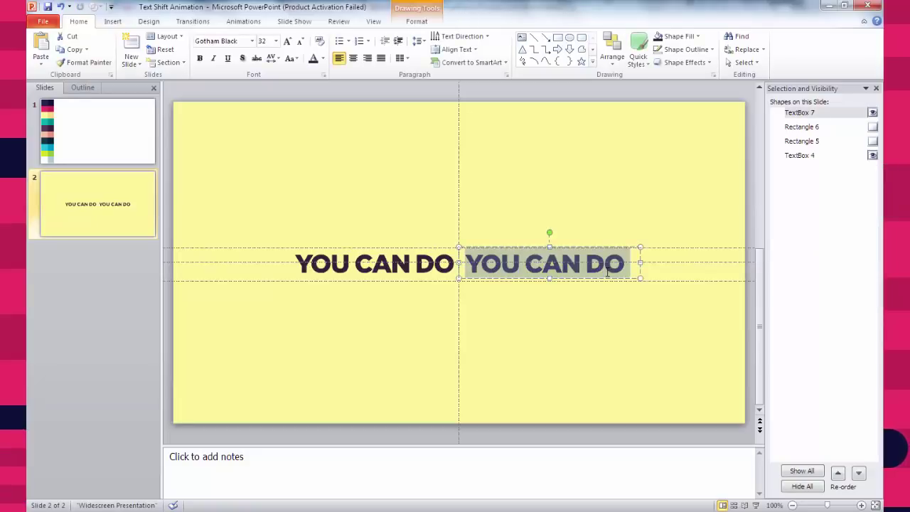
text(MA)
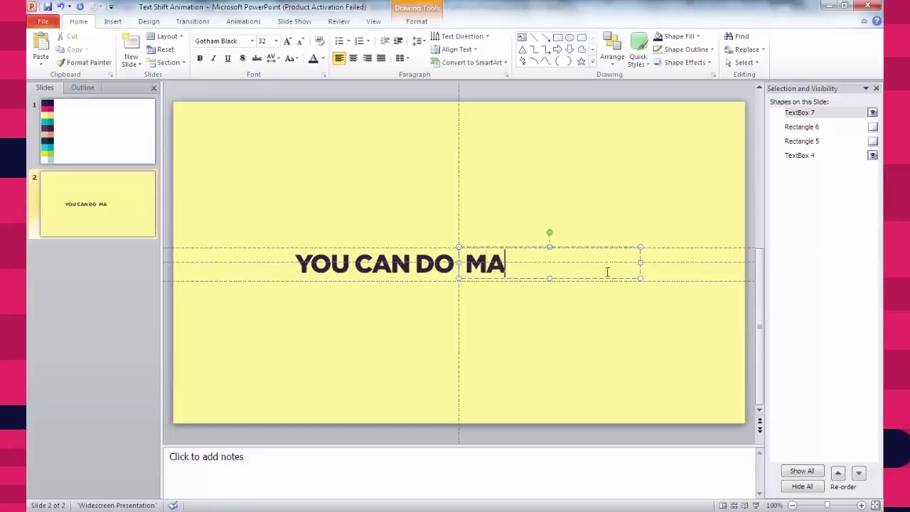
text(THEMATICS)
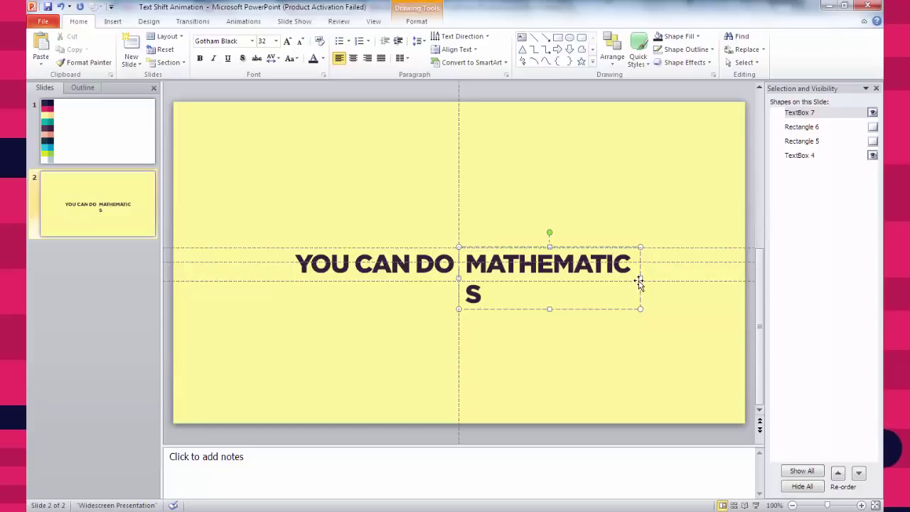
drag(640, 278, 744, 276)
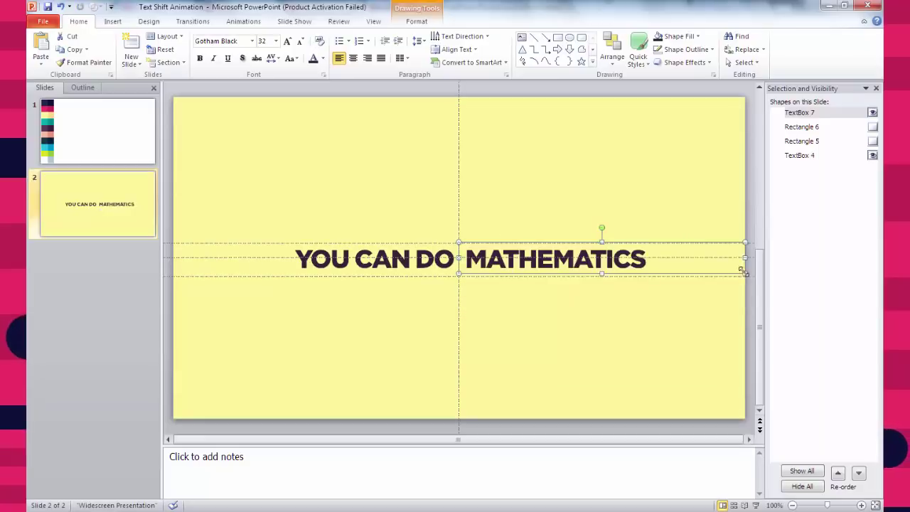
- Add the lines SCIENCE and ART STUFF below MATHEMATICS in the same text box
click(646, 262)
key(Return)
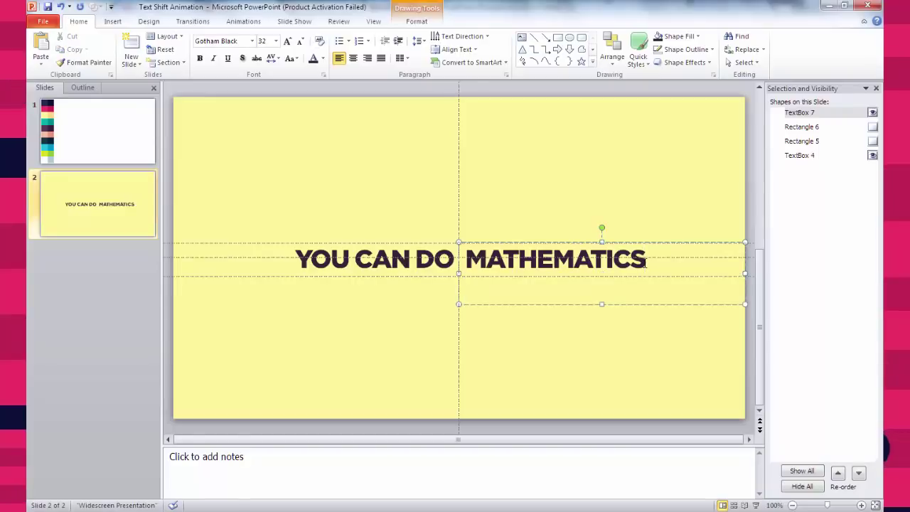
text(SI)
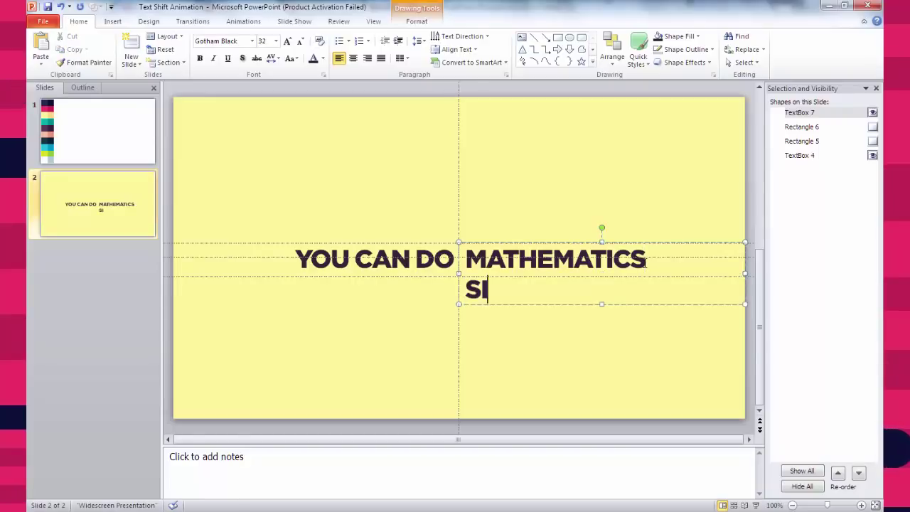
text(CENC)
key(BackSpace)
key(BackSpace)
key(BackSpace)
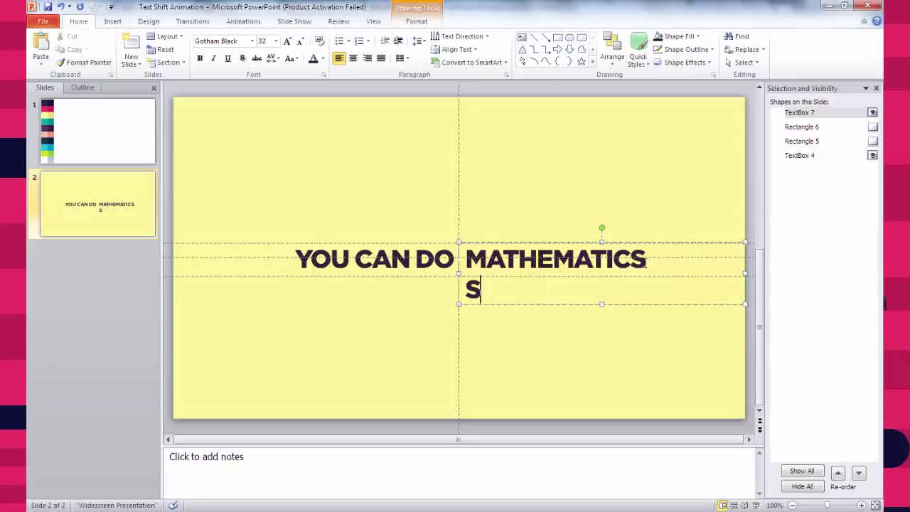
text(CIENCE)
key(Return)
text(AR)
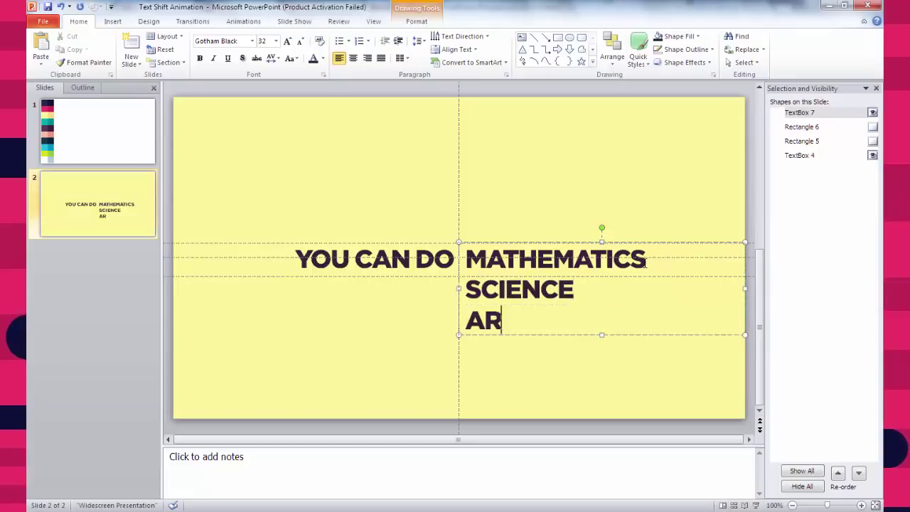
text(T STUFF)
key(Return)
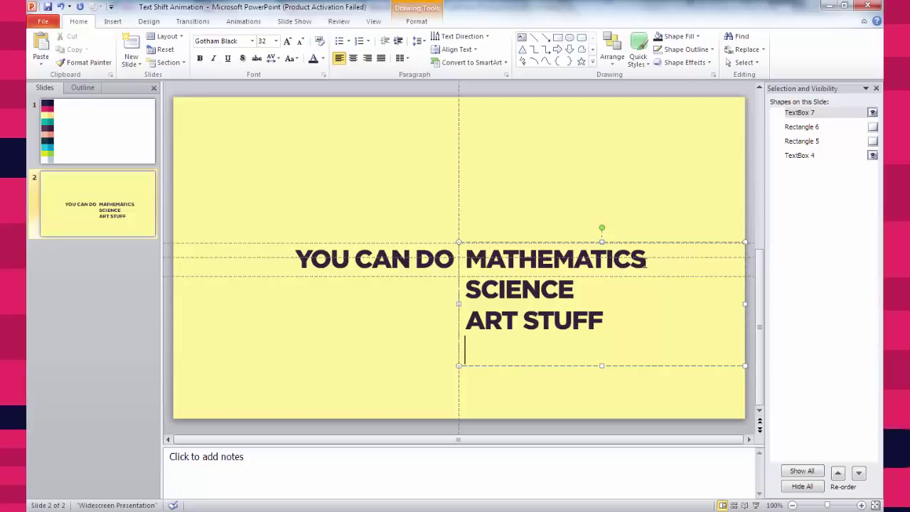
- Continue the word list below ART STUFF with the lines SING, DANCE, CALCULUS and ALGEBRA
text(SING)
key(Return)
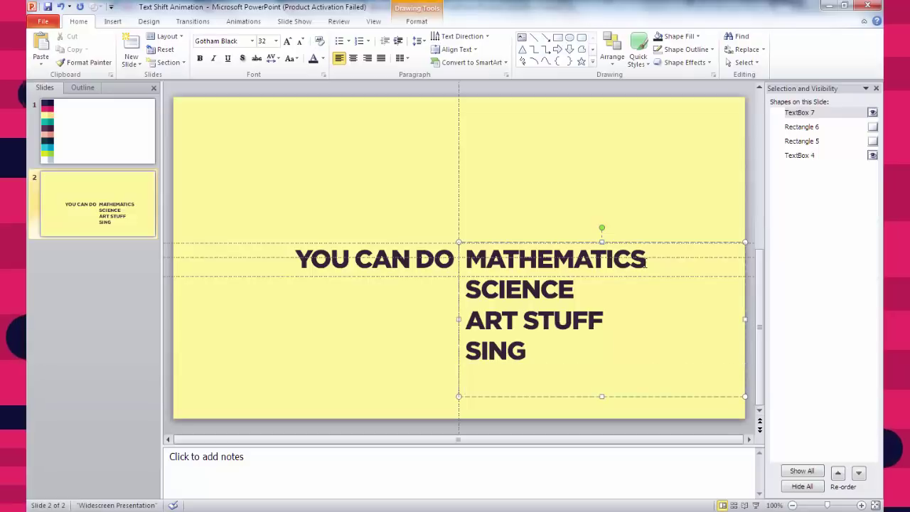
text(DA)
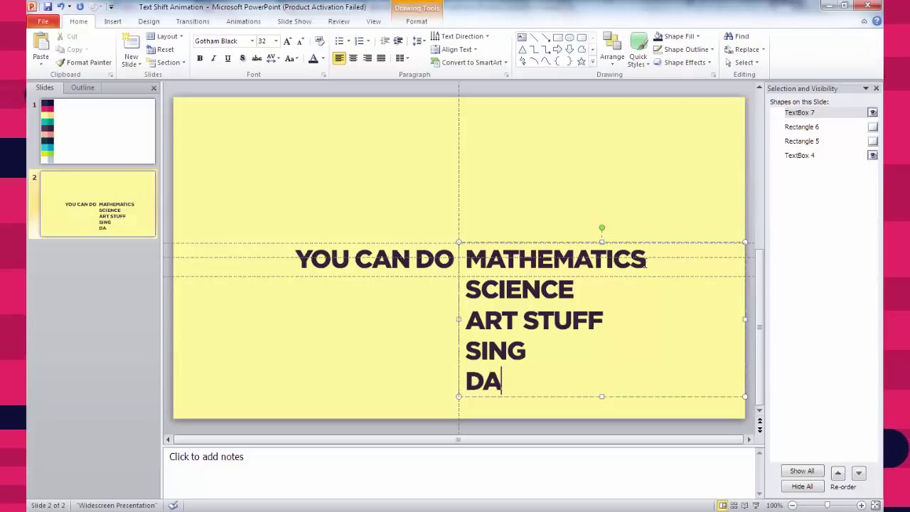
text(NCE)
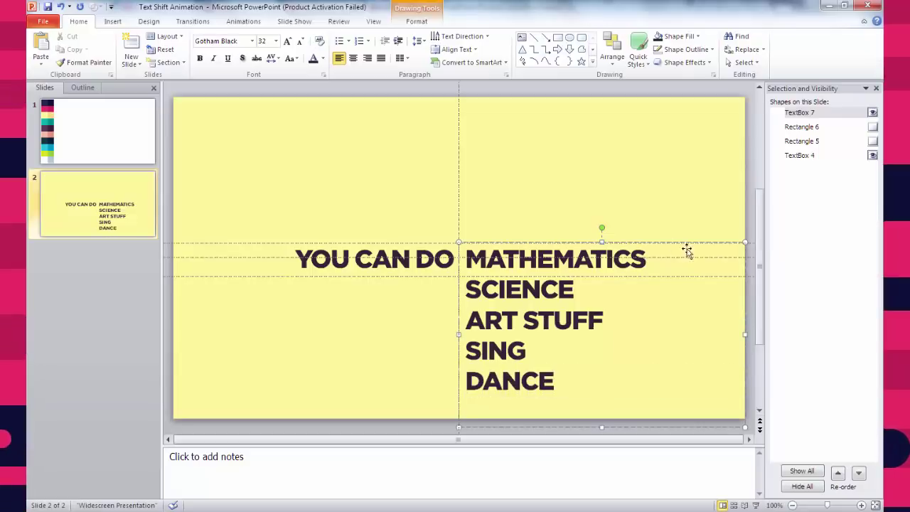
key(Return)
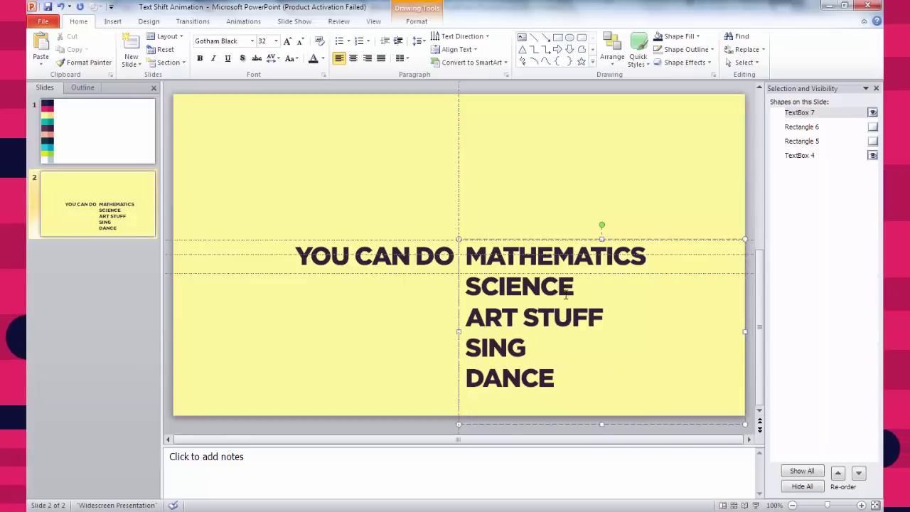
text(CALCULUS)
key(Return)
text(ALGEBRA)
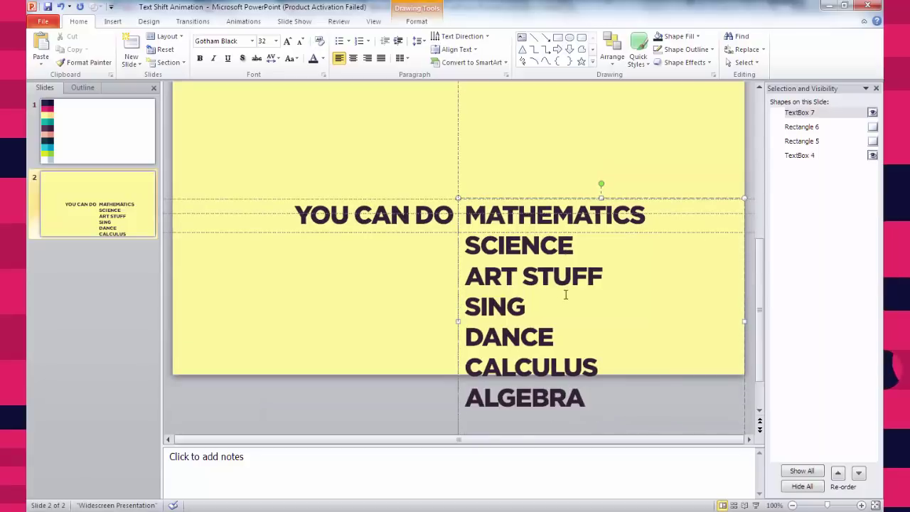
- Continue the word list below ALGEBRA with the lines GEOMETRY, PAINT and CREATE THINGS
key(Return)
text(GEOMETRY)
key(Return)
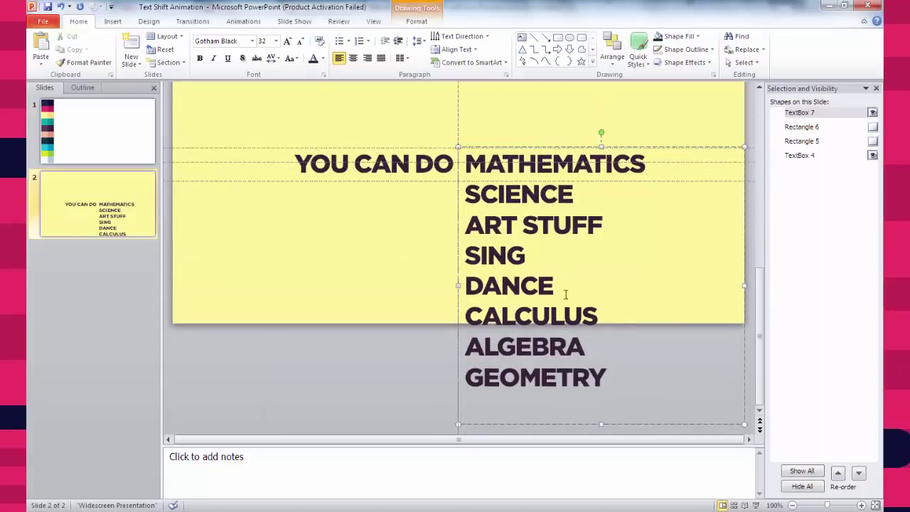
text(PAINT)
key(Return)
text(CREATE THINGS)
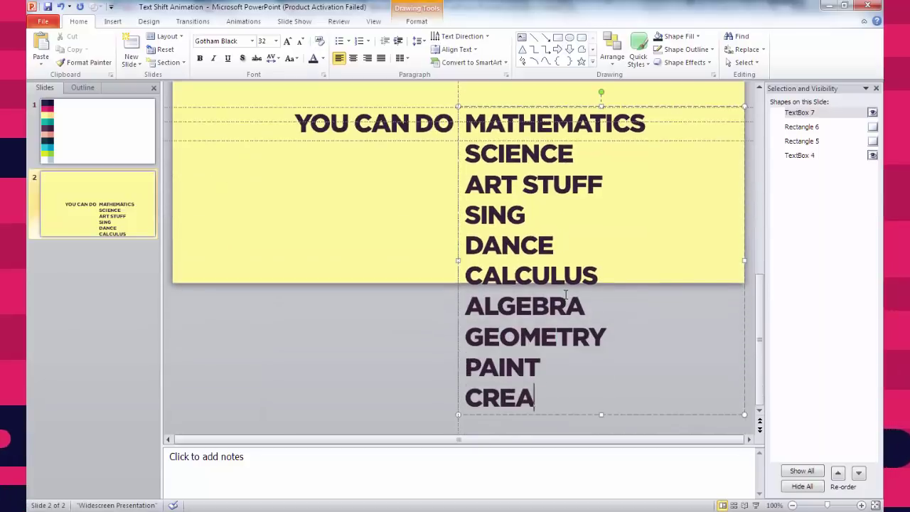
key(Return)
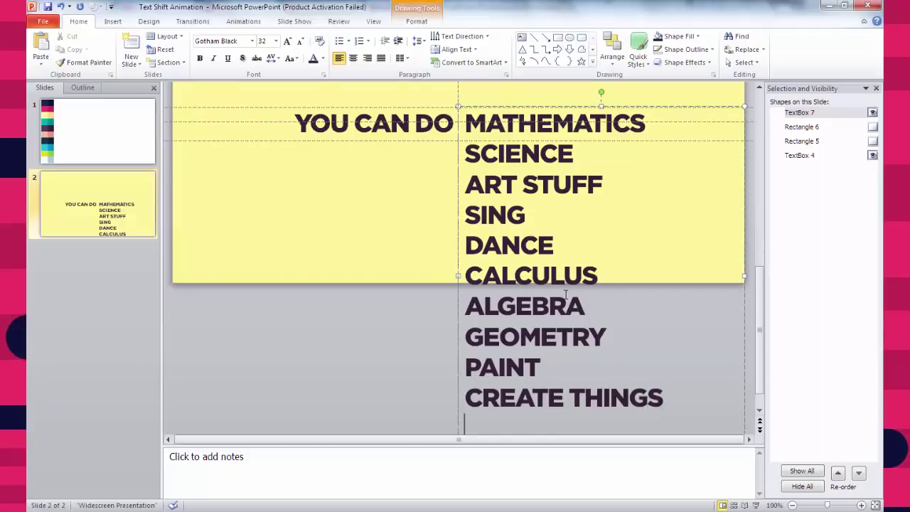
- Finish the word list with the lines NEW ROBOT, INNOVATE and BETTER, and deselect the text box
text(NEW ROBOT)
key(Return)
text(INNOVATE)
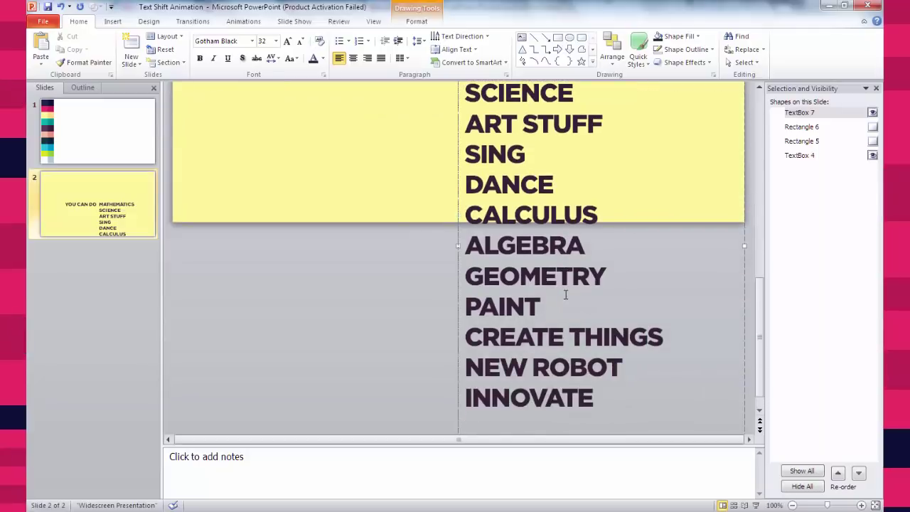
key(Return)
text(BETTER)
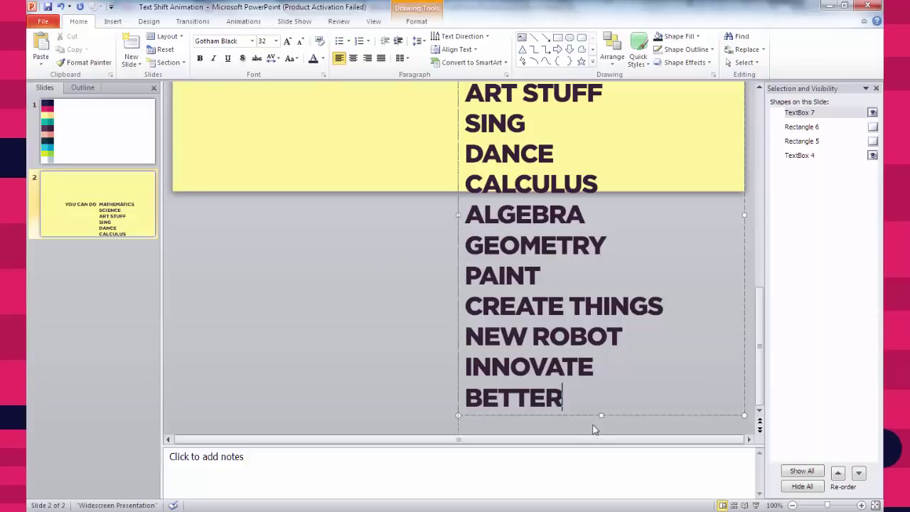
drag(574, 400, 436, 400)
click(351, 282)
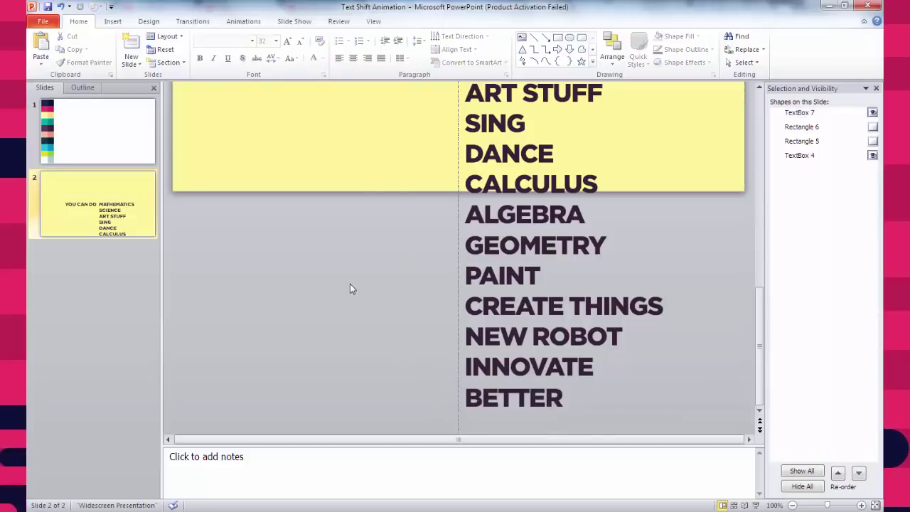
- Check how Rectangle 6 and Rectangle 5 frame the word list by showing both and hiding them again
ctrl+scroll(368, 292, down, 1)
click(496, 297)
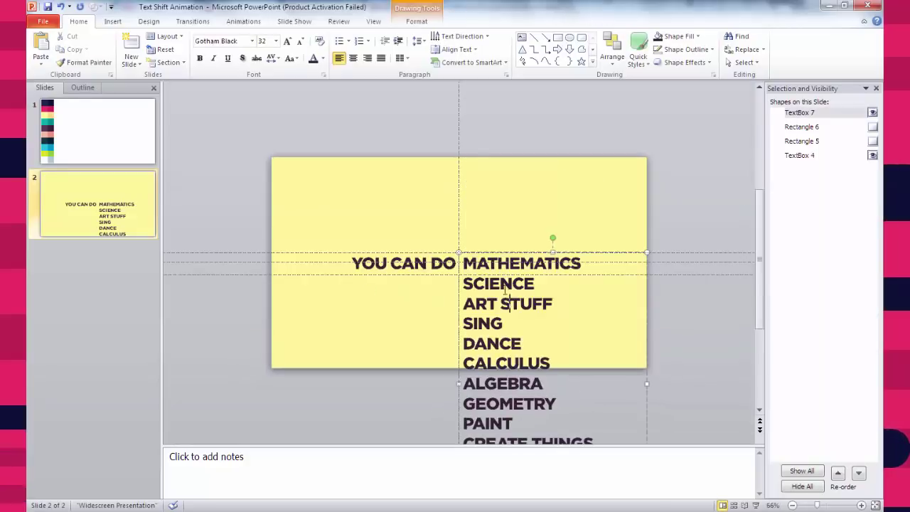
ctrl+scroll(571, 287, up, 1)
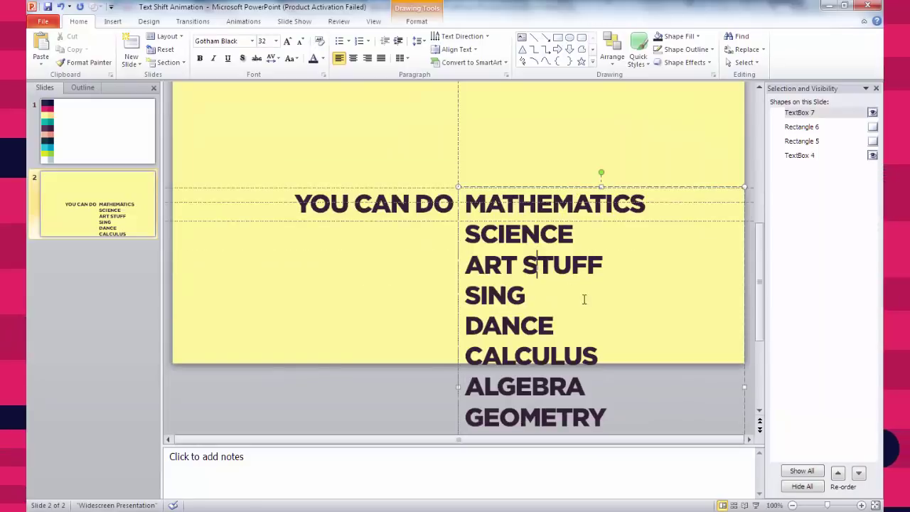
click(873, 126)
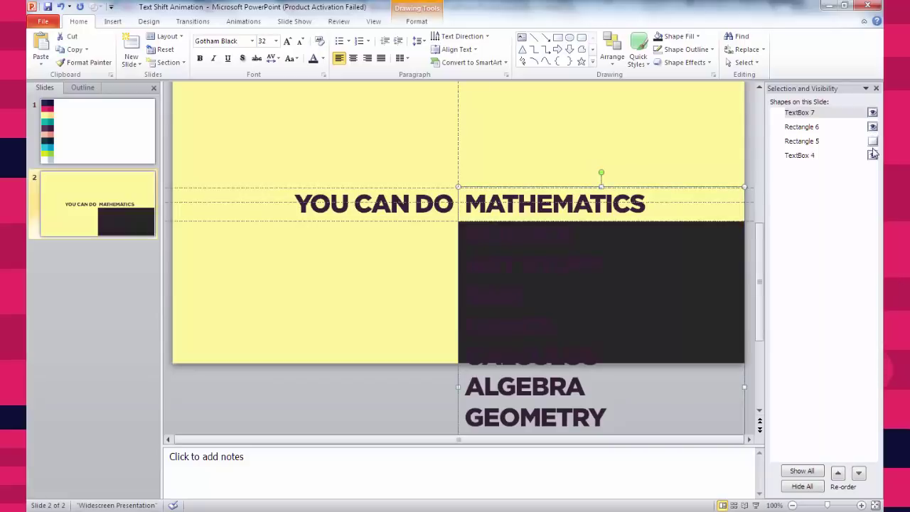
click(873, 141)
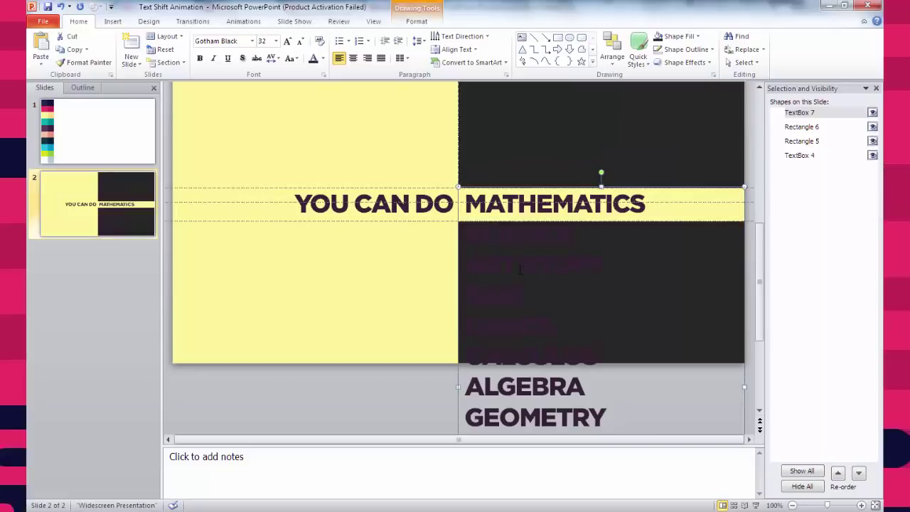
click(873, 126)
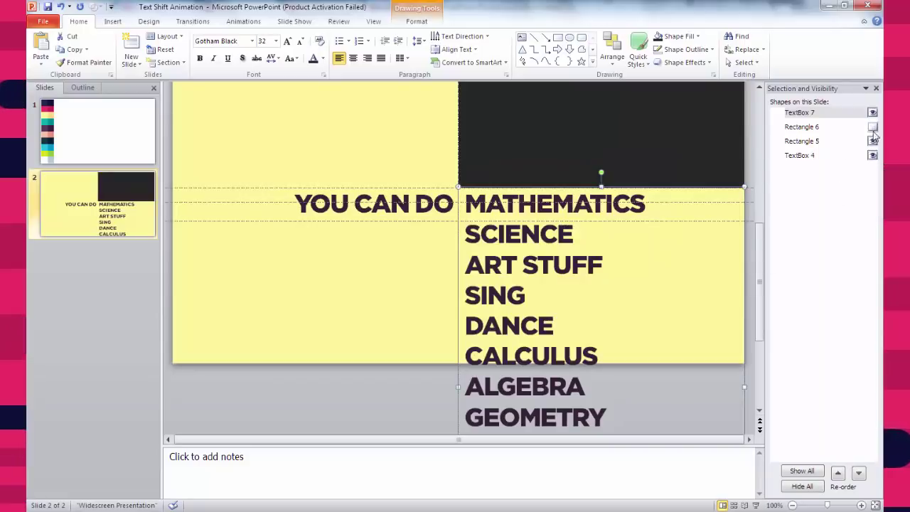
click(873, 141)
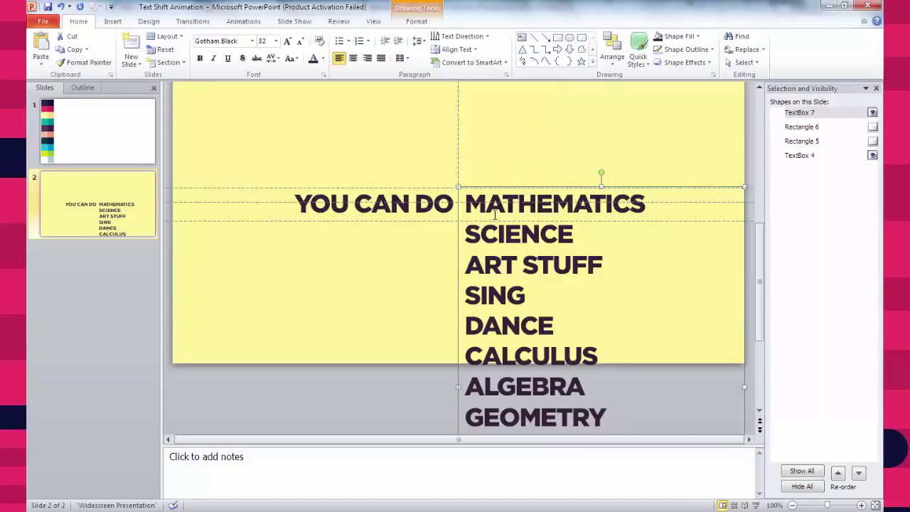
- Apply a Fly In animation to the word list, show the animation list and start the effect With Previous
click(240, 23)
click(232, 49)
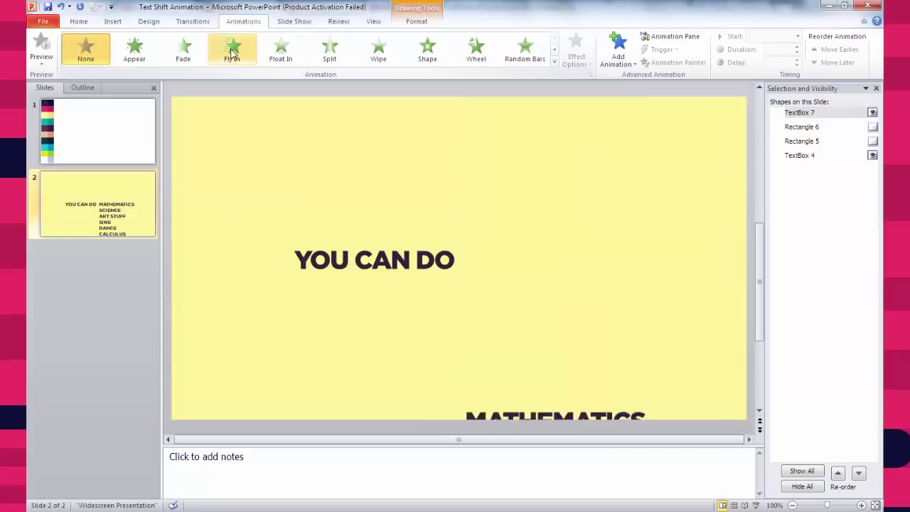
click(232, 51)
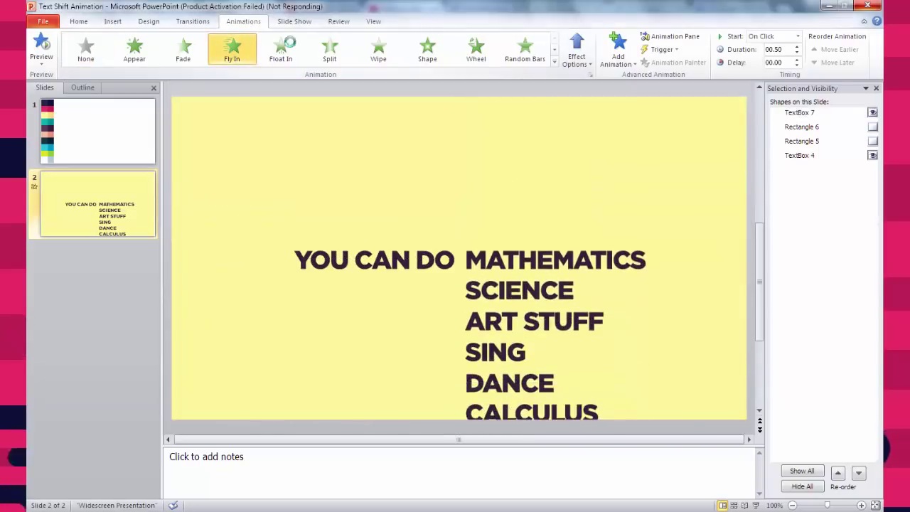
click(672, 36)
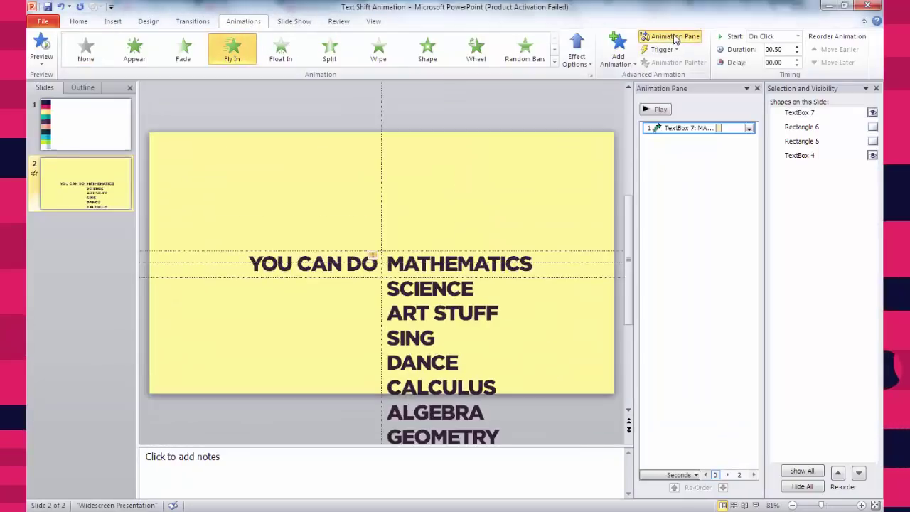
click(779, 36)
click(772, 60)
- Set the smooth end of the word list's Fly In effect to its maximum
double_click(698, 127)
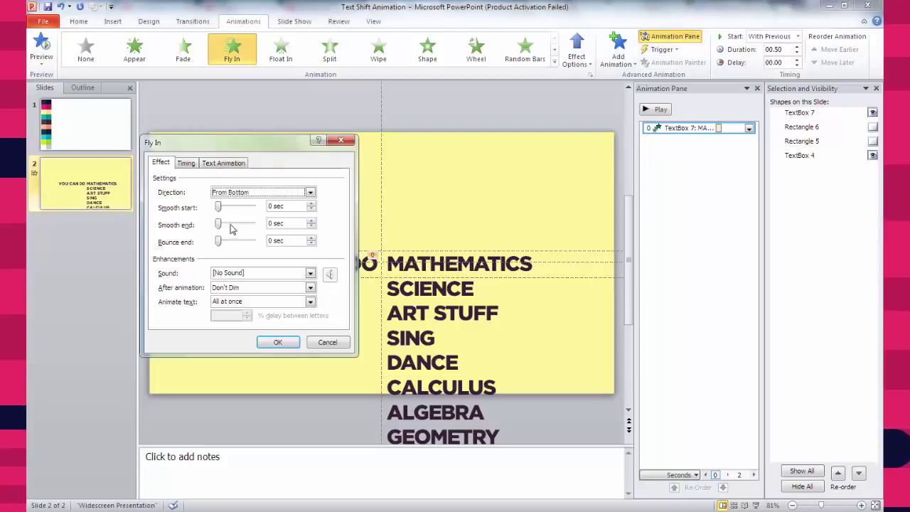
drag(218, 225, 235, 225)
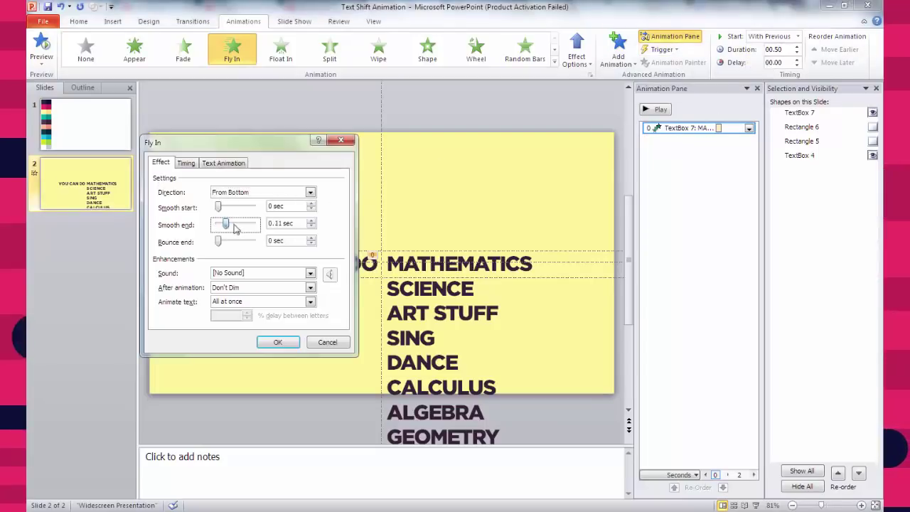
click(279, 342)
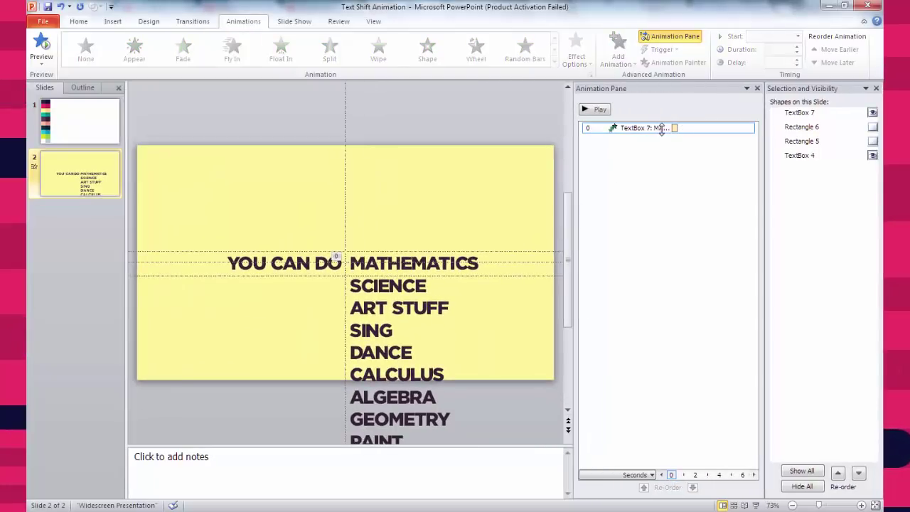
- Magnify the animation timeline, lengthen the word list's Fly In duration to 0.70 seconds and play it back
click(638, 475)
click(604, 487)
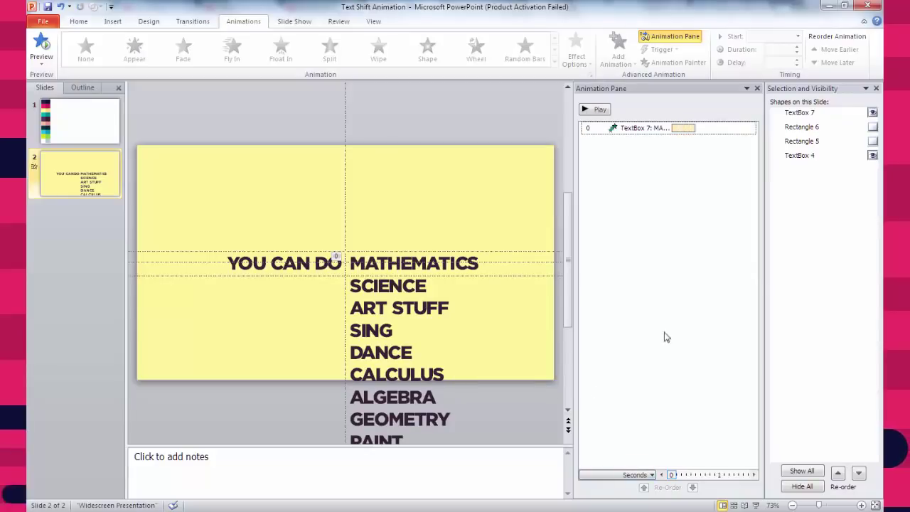
click(697, 128)
double_click(697, 128)
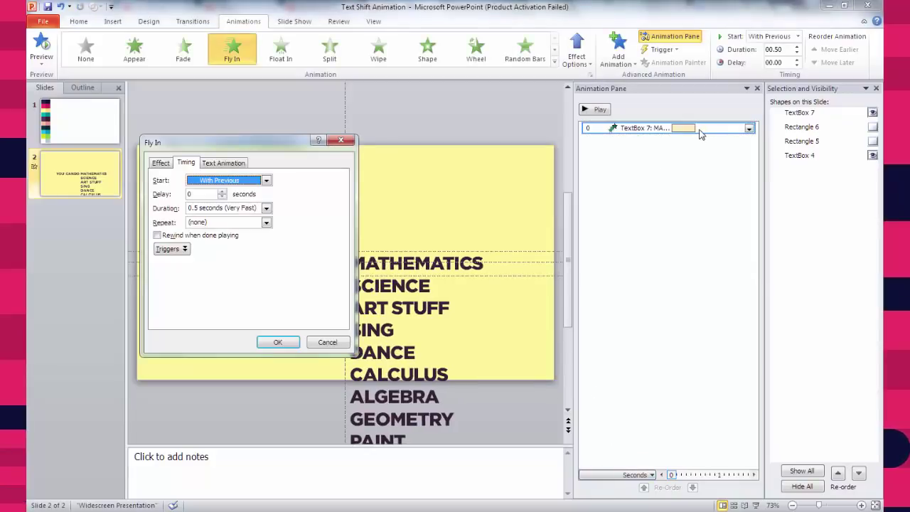
click(325, 342)
drag(697, 128, 706, 128)
click(594, 108)
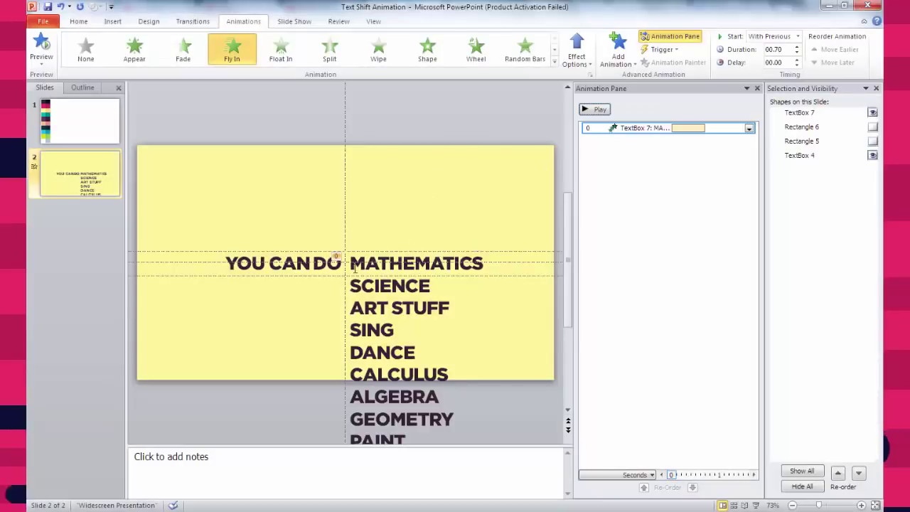
- Draw a rectangle about 0.6" high and 5" wide over MATHEMATICS, from the vertical guide to the slide edge
triple_click(304, 265)
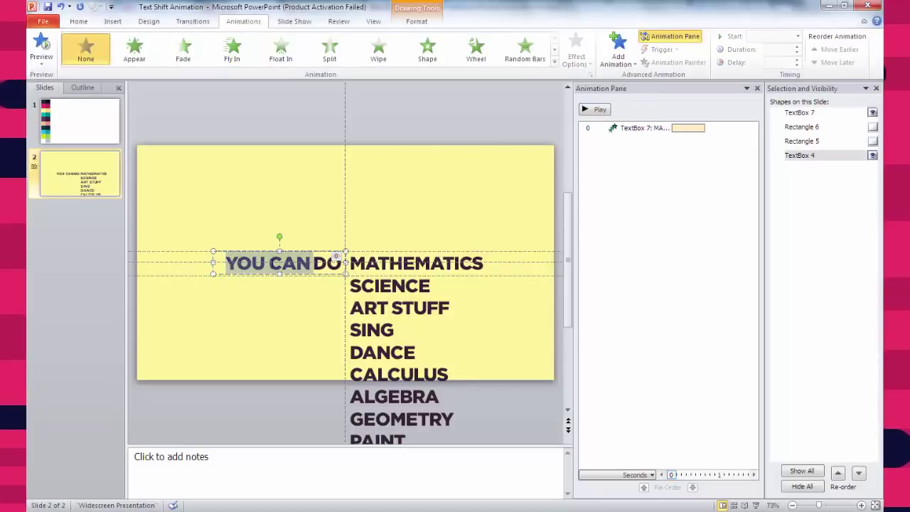
click(276, 204)
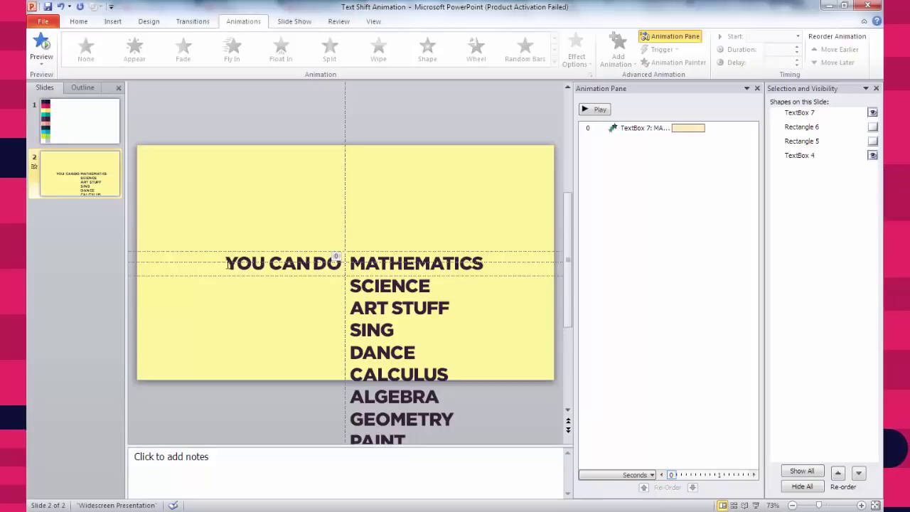
click(112, 22)
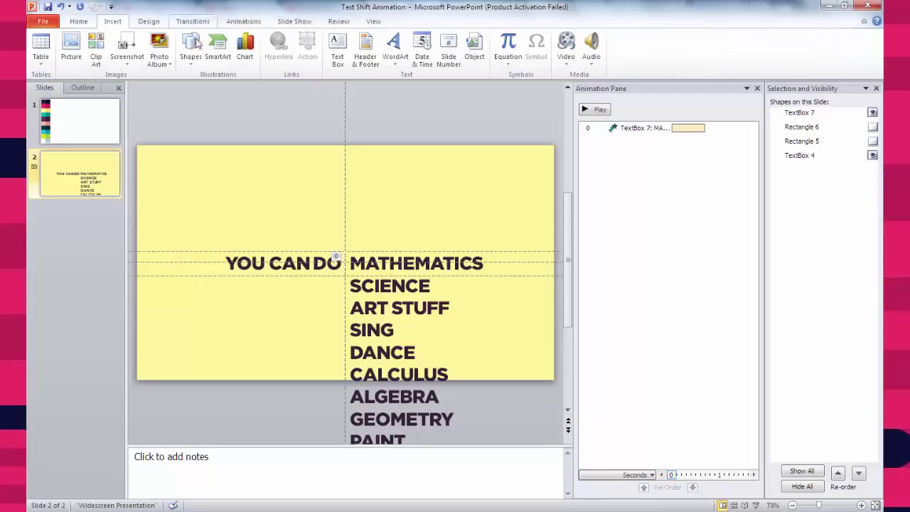
click(191, 49)
click(221, 89)
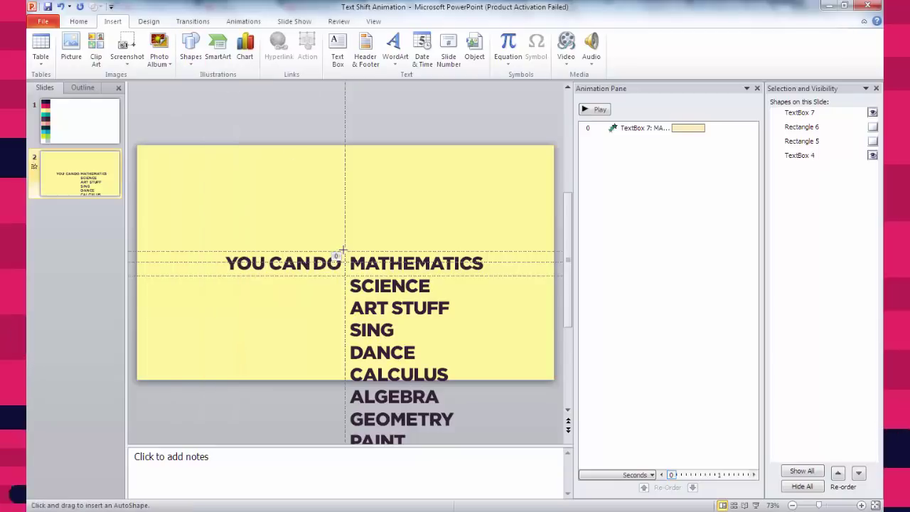
drag(346, 252, 555, 276)
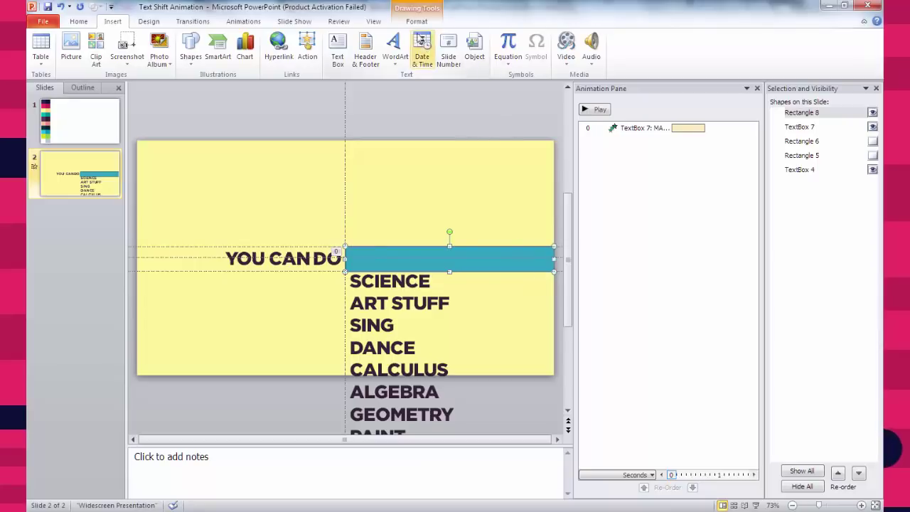
- Fill the new rectangle with the recently used pale yellow and send it backward behind the word list
click(417, 21)
click(441, 37)
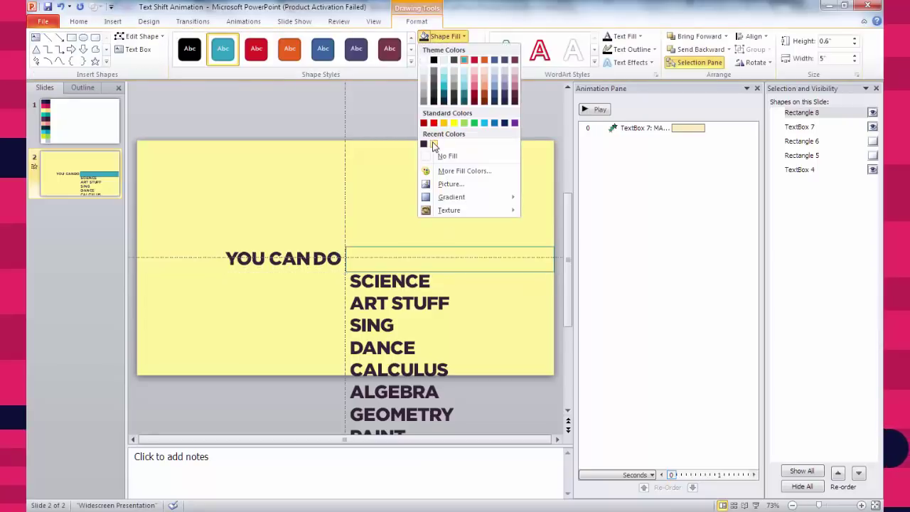
click(436, 155)
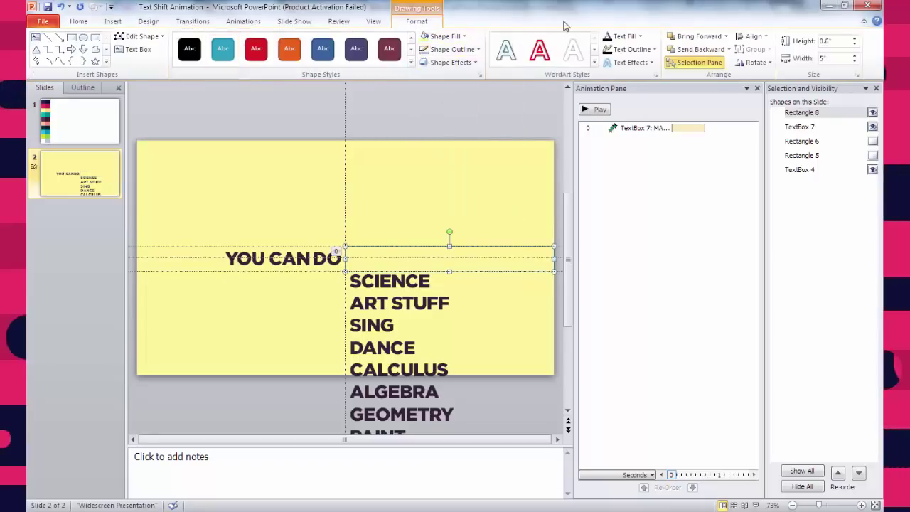
click(701, 50)
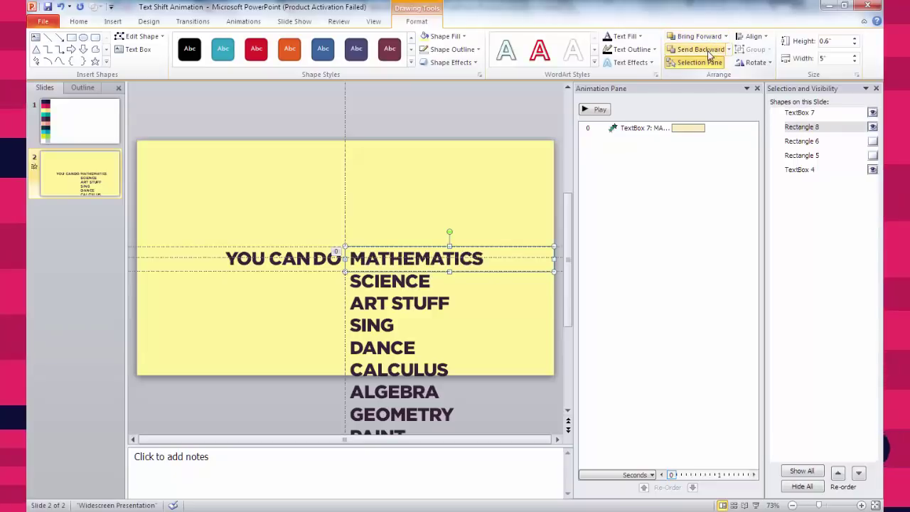
- Apply a Fly In animation to the YOU CAN DO text box with the direction From Right
click(282, 255)
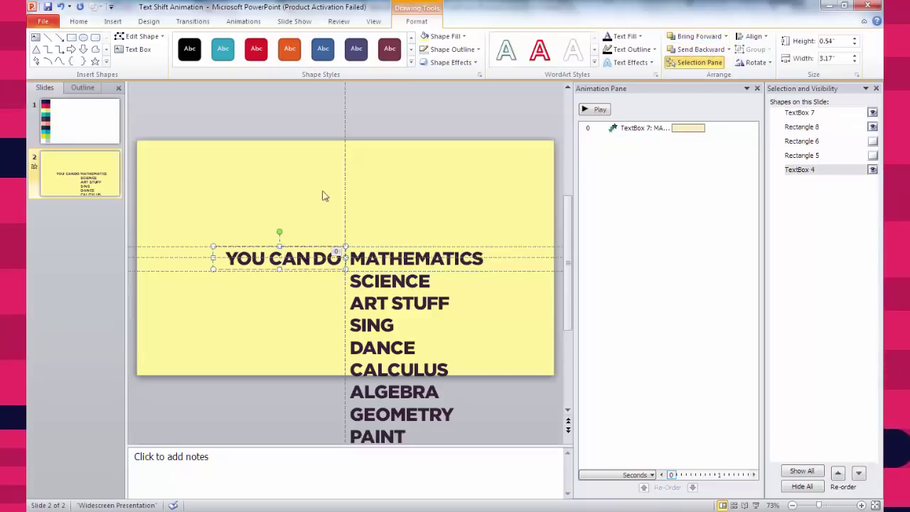
click(243, 21)
click(232, 50)
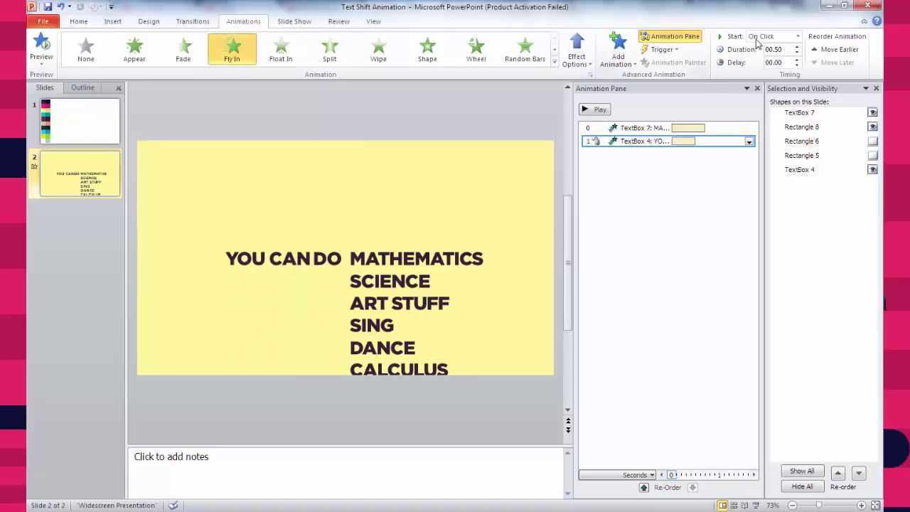
click(587, 58)
click(604, 253)
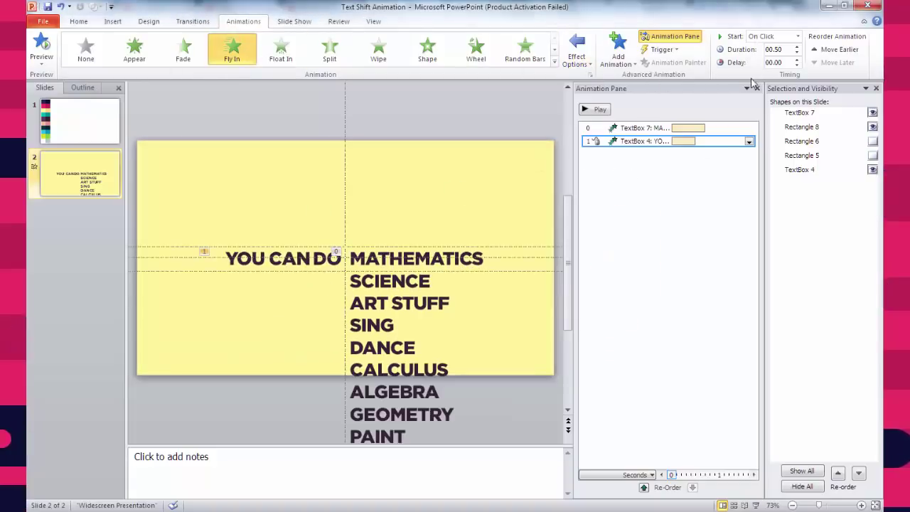
- Set the YOU CAN DO animation to start With Previous and give it a smooth end of 0.5 sec
click(764, 37)
click(770, 59)
double_click(646, 141)
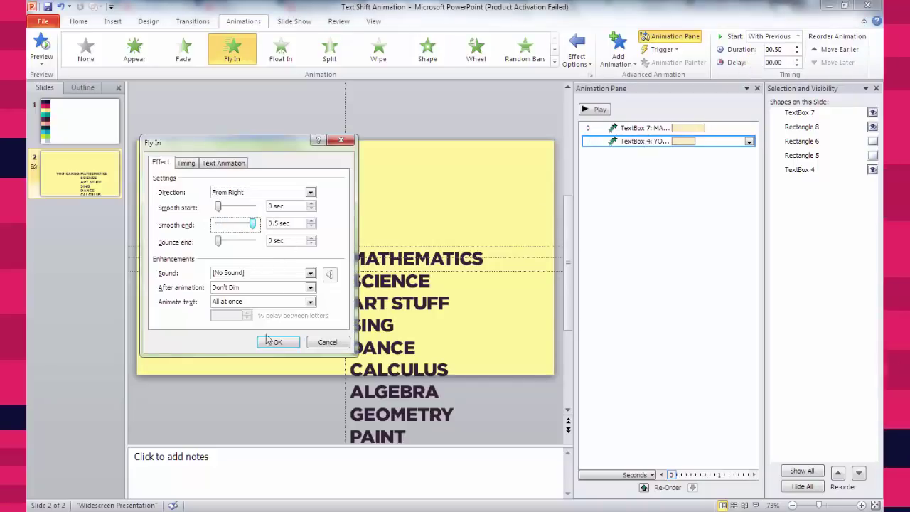
click(278, 342)
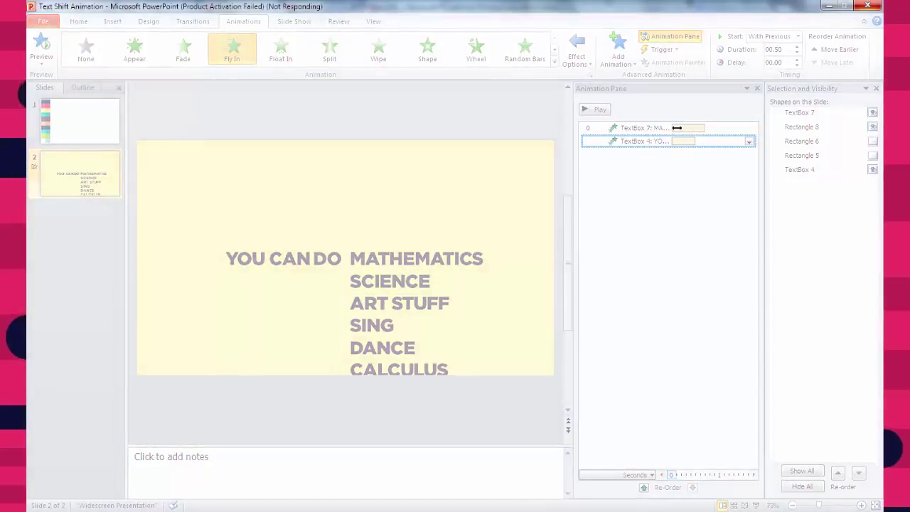
- Move the word list's Fly In animation after the YOU CAN DO animation and set its delay to 0.4 seconds
double_click(655, 128)
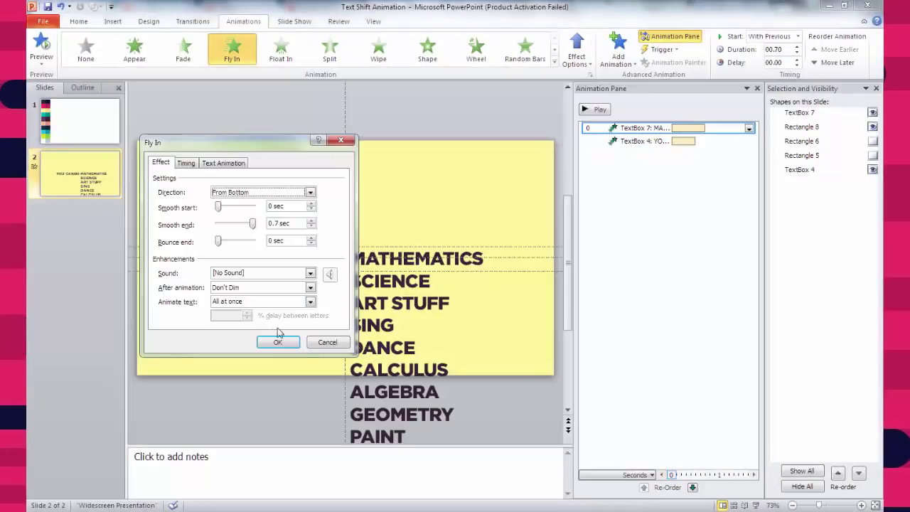
click(327, 342)
drag(625, 129, 631, 157)
drag(689, 141, 706, 142)
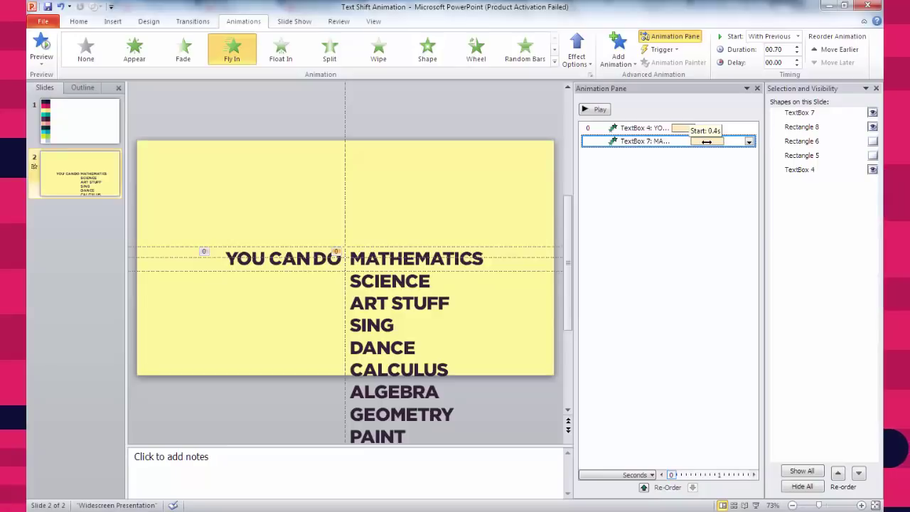
- Preview the slide animations and extend the YOU CAN DO Fly In animation to a duration of 0.6 seconds
click(594, 110)
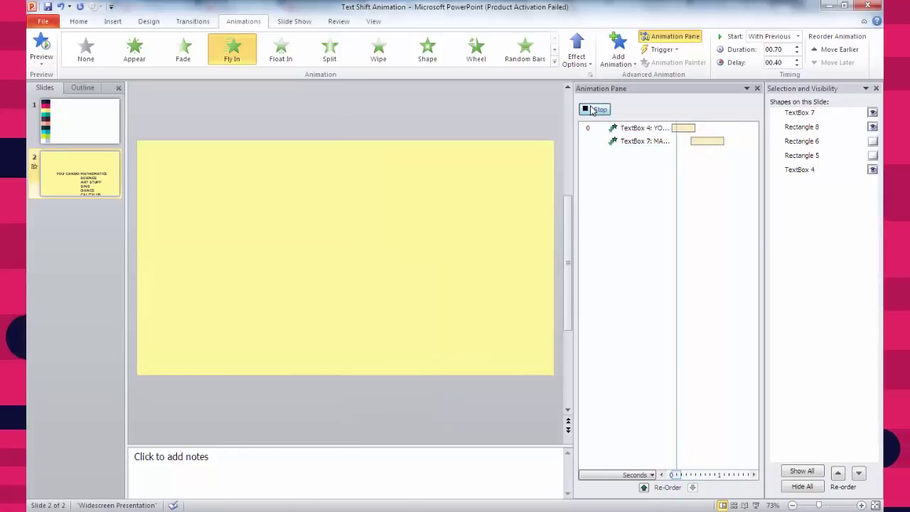
drag(695, 128, 701, 128)
click(598, 109)
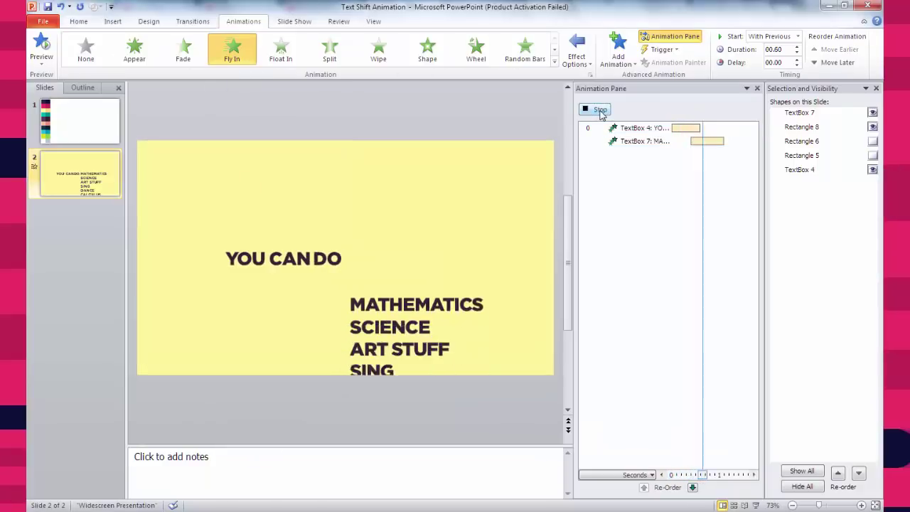
click(599, 110)
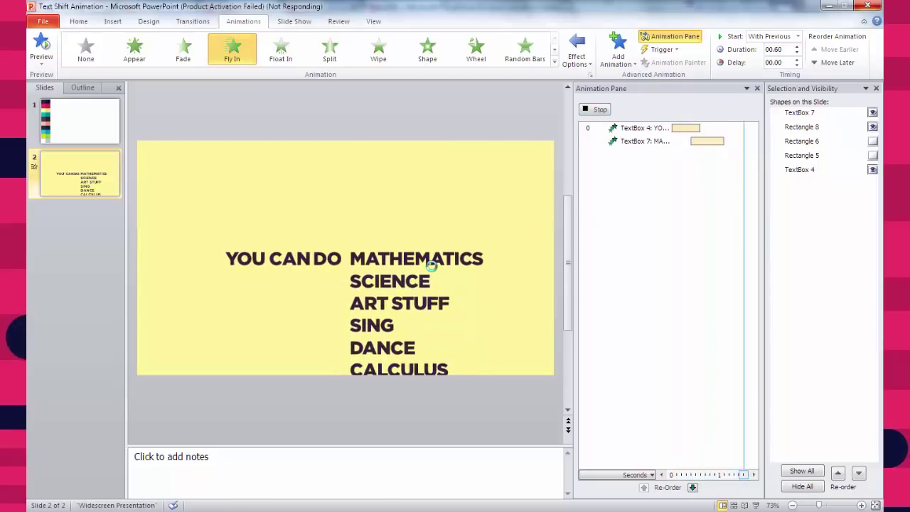
- Add a Lines motion path to the word list and move the path's end point so it runs upward
click(470, 264)
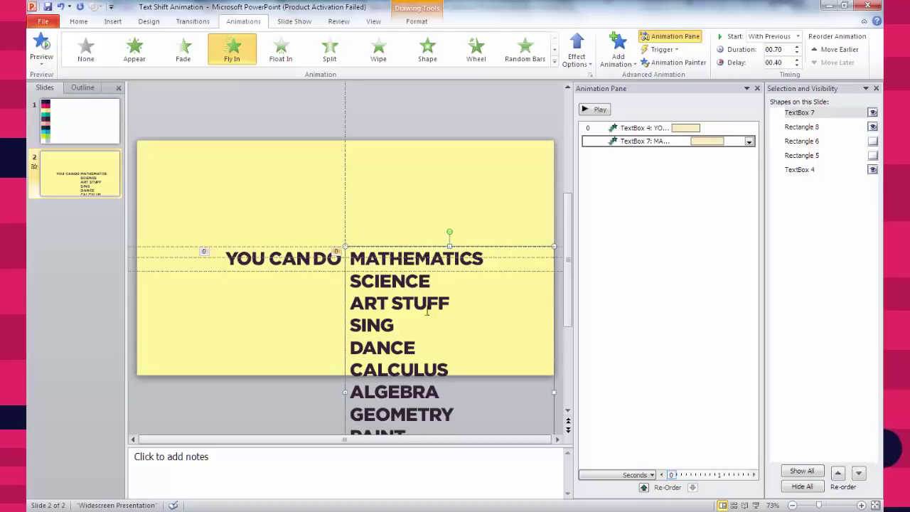
click(618, 53)
scroll(624, 320, down, 2)
click(623, 370)
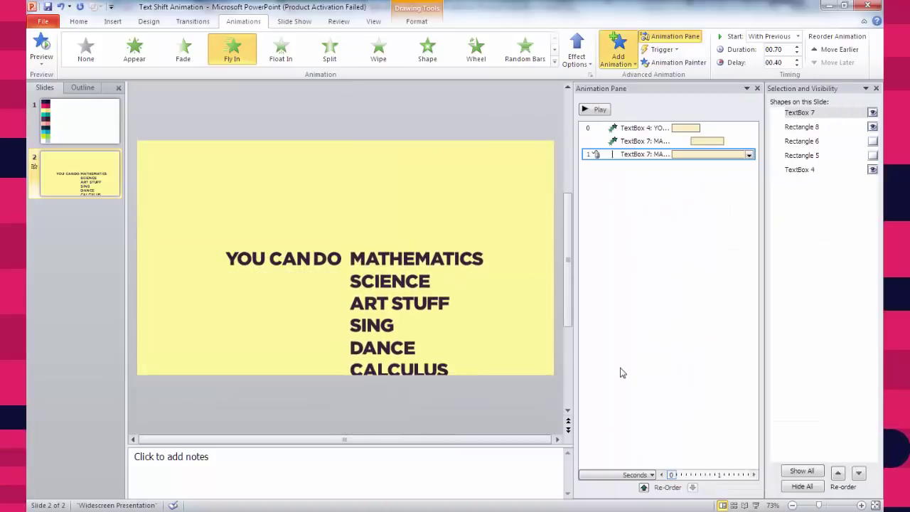
scroll(469, 343, down, 2)
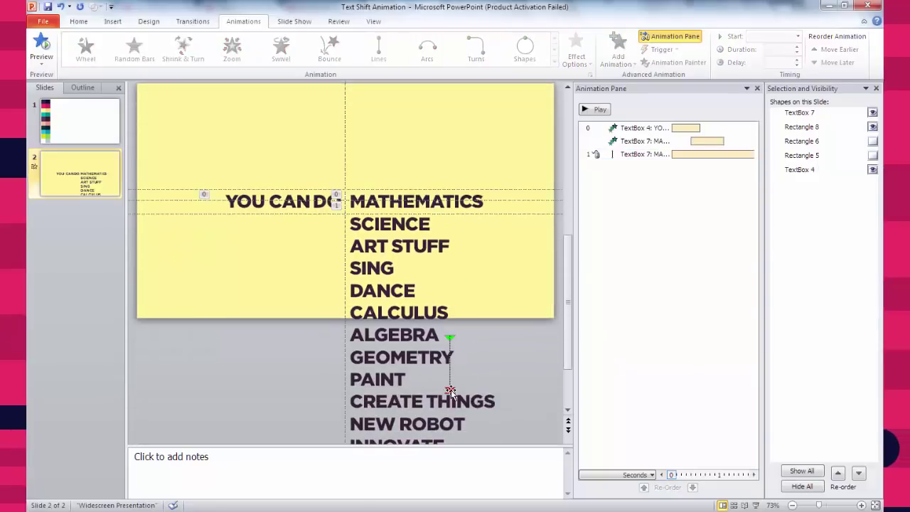
click(451, 391)
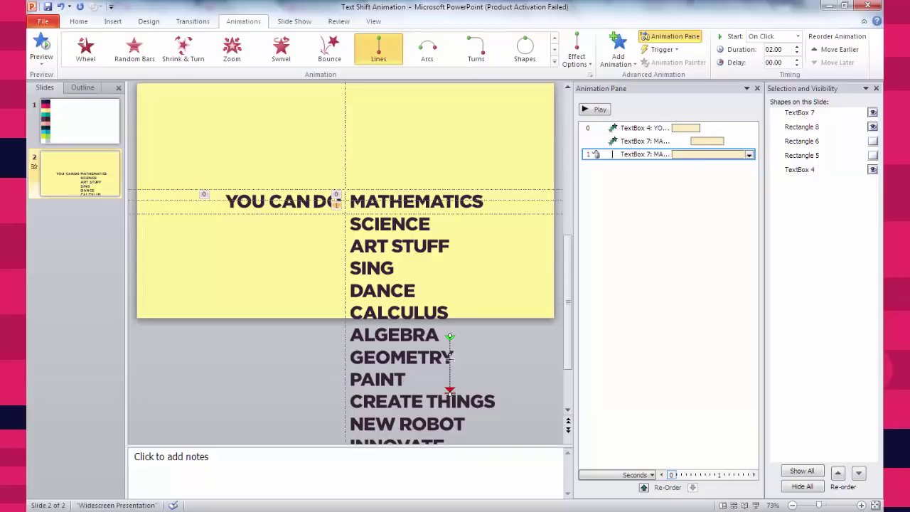
drag(450, 391, 458, 318)
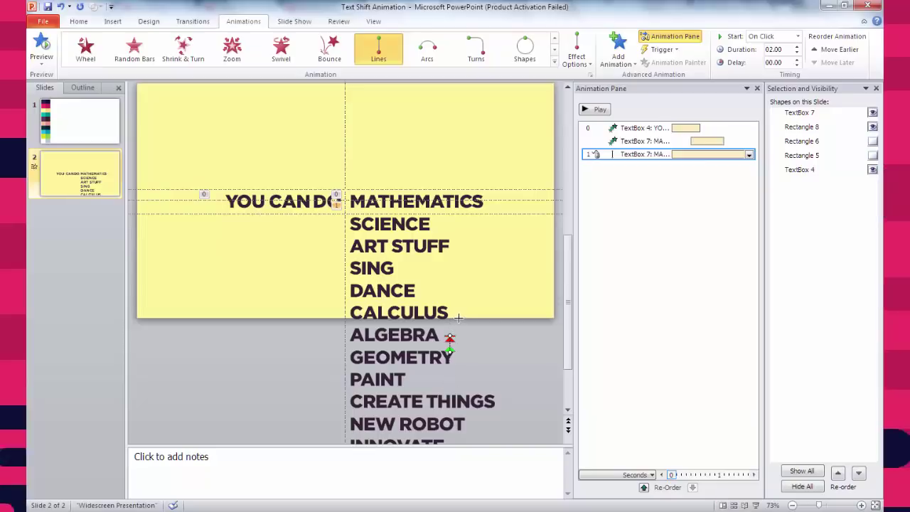
- Set the word list's motion path to start With Previous with a delay of 1.1 seconds
scroll(458, 317, up, 3)
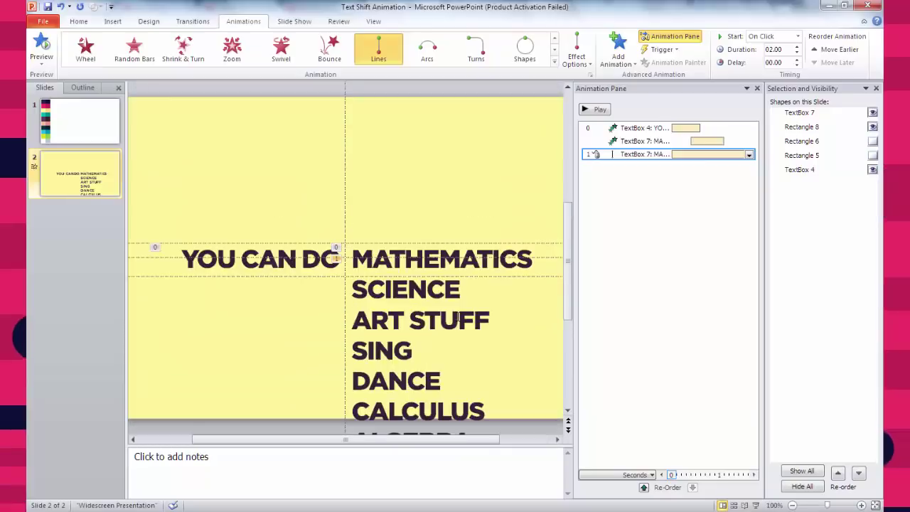
click(767, 41)
click(765, 59)
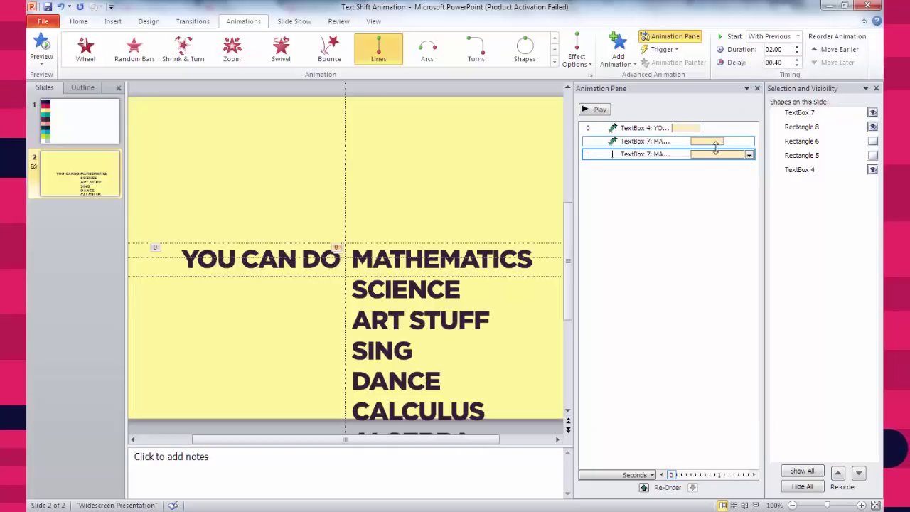
drag(709, 154, 725, 158)
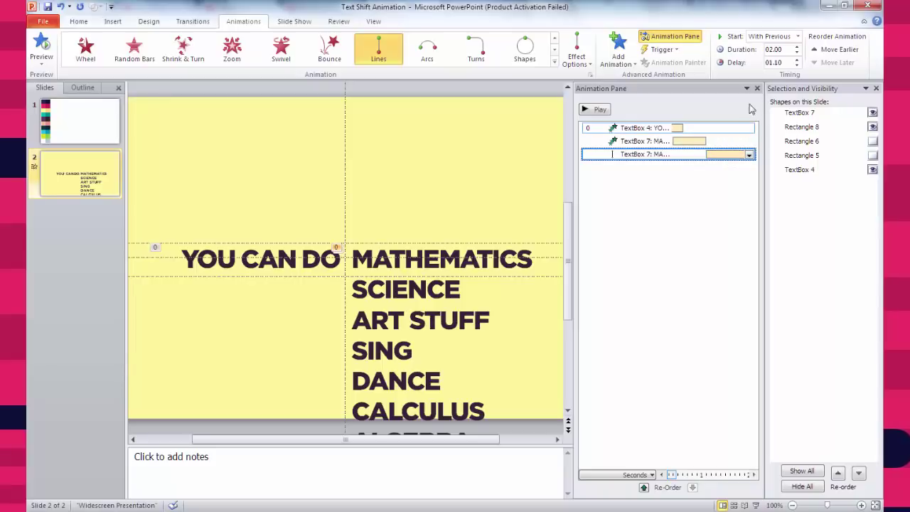
- Set the word list's motion path to a duration of 1 second with a smooth end of 1 sec
click(776, 51)
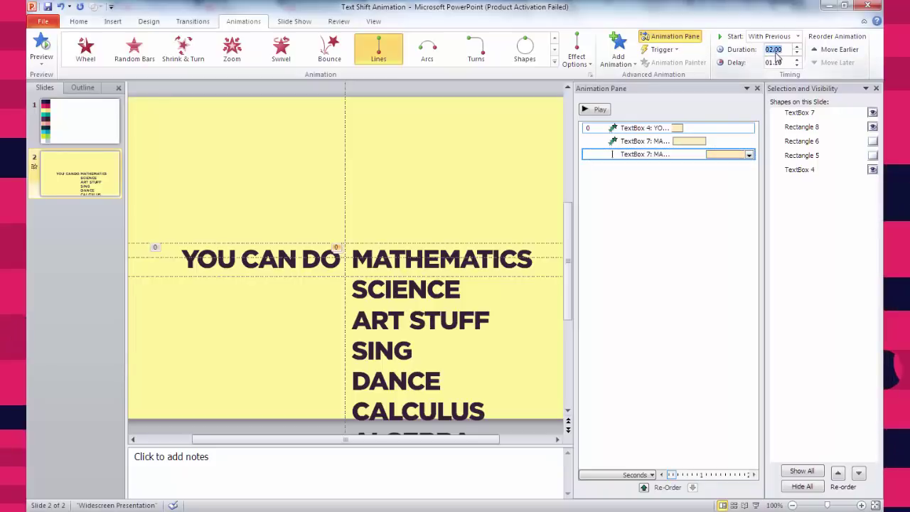
text(.5)
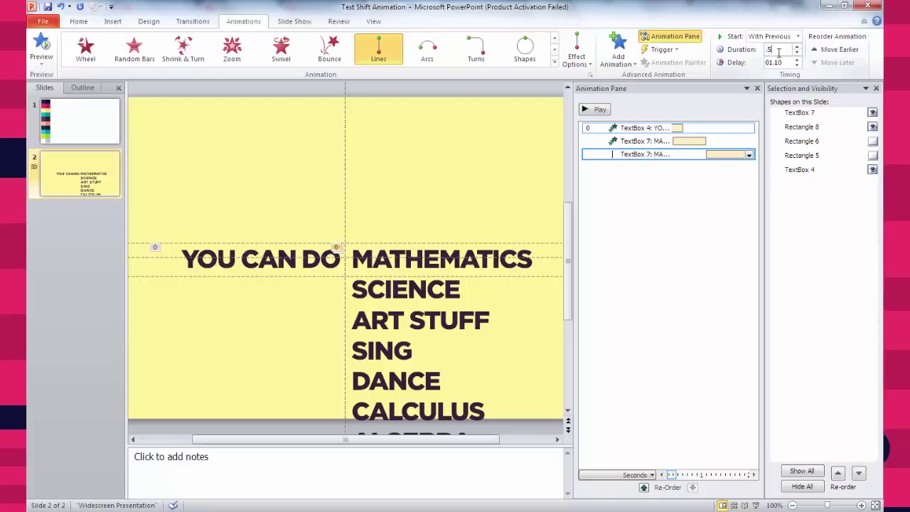
double_click(668, 154)
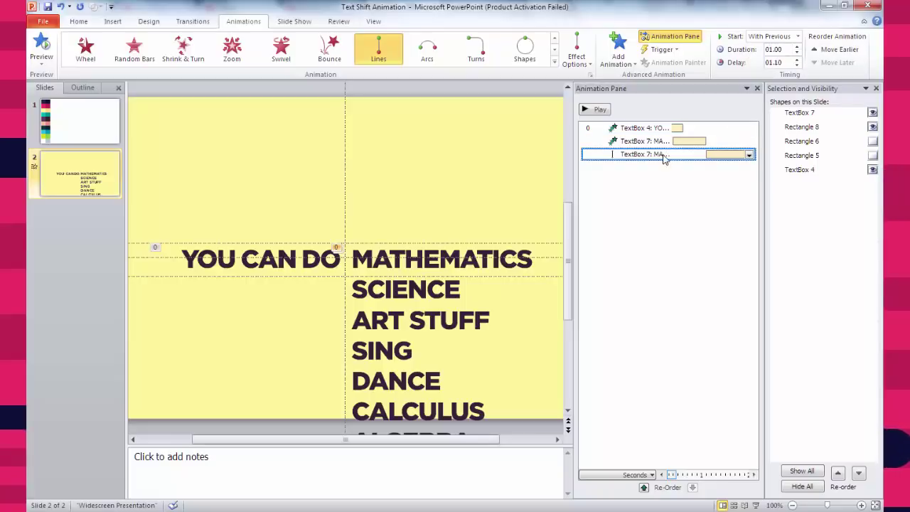
drag(238, 222, 243, 223)
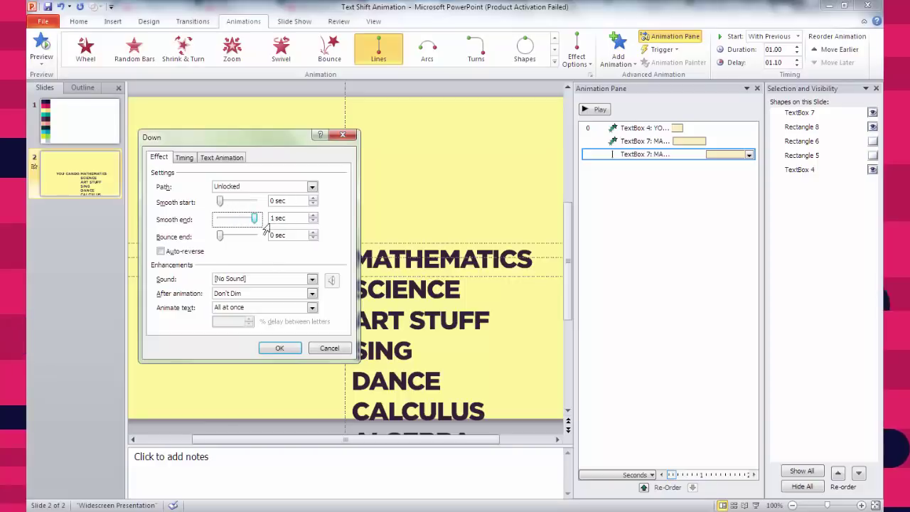
click(280, 347)
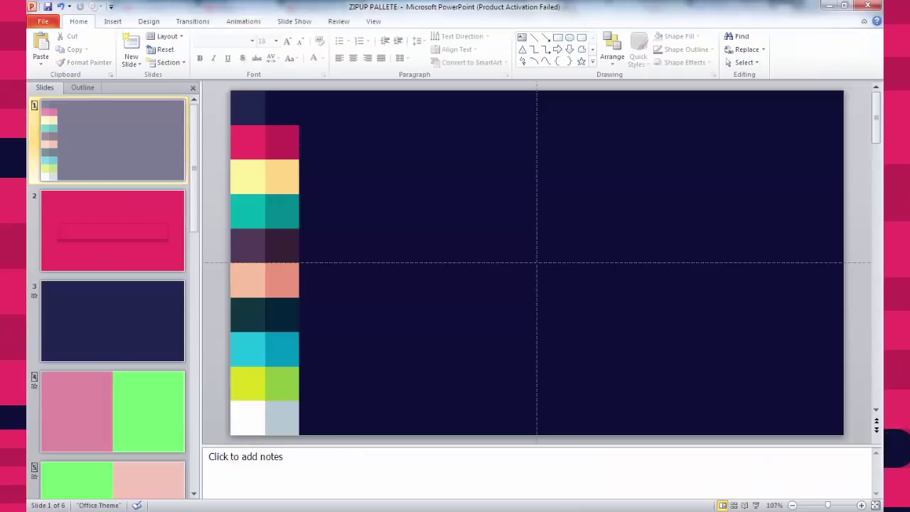
- Shift the end of the word list's motion path further up and check the movement in the slide show
click(291, 496)
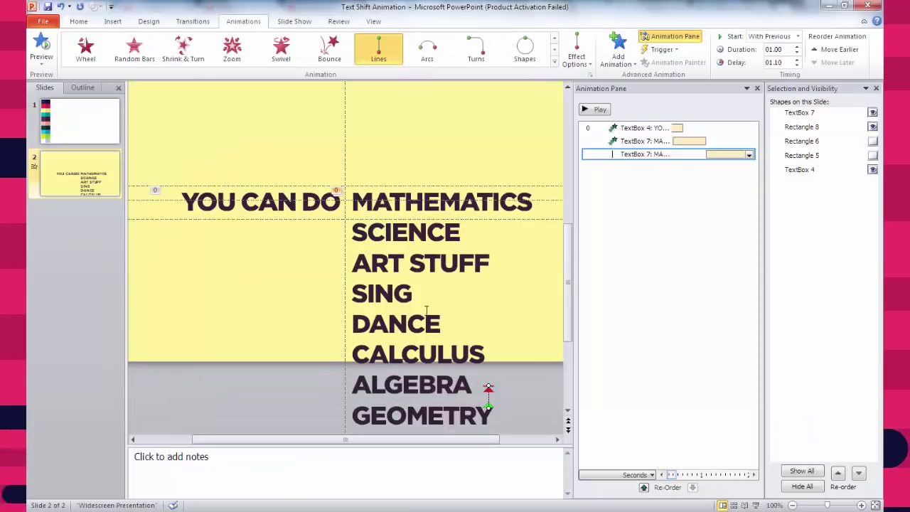
drag(488, 389, 488, 368)
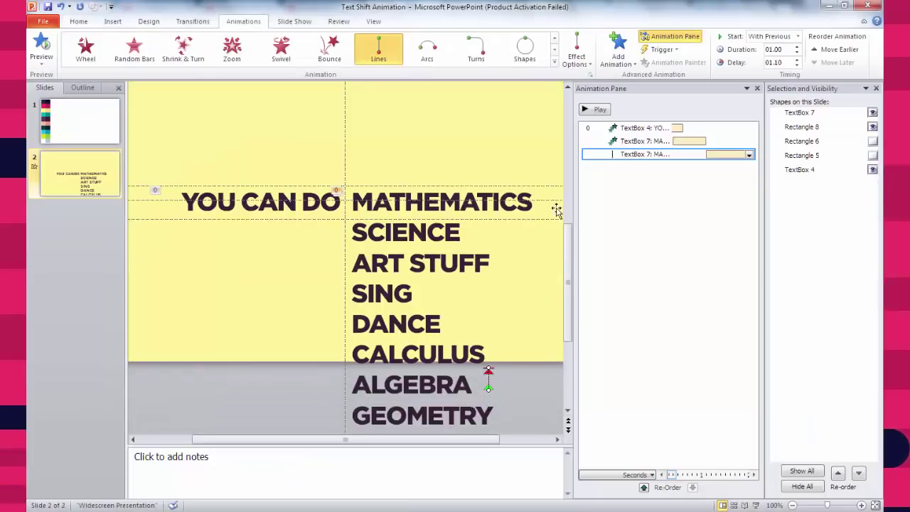
click(597, 111)
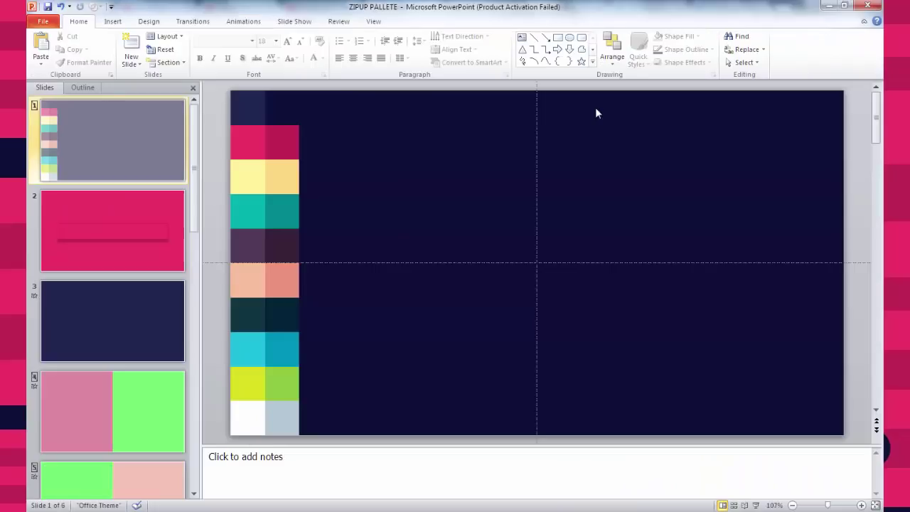
mouse_move(276, 499)
click(306, 484)
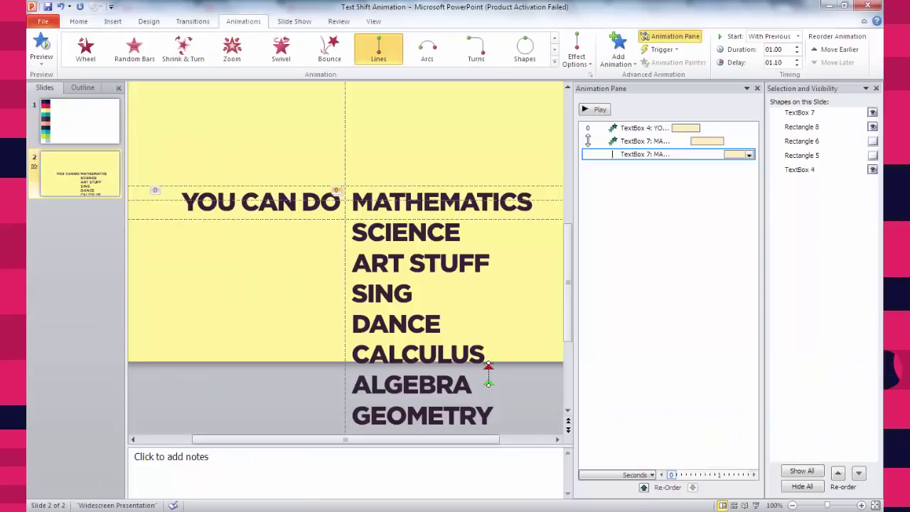
click(755, 505)
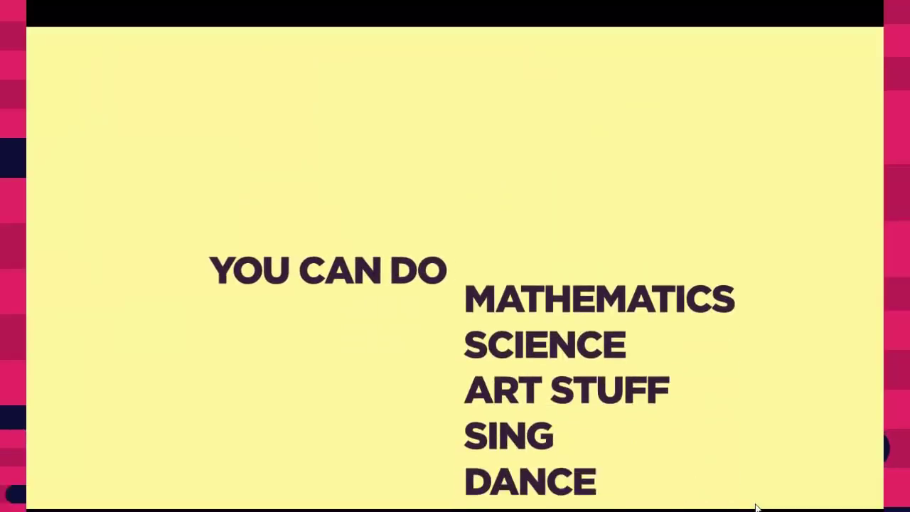
key(Escape)
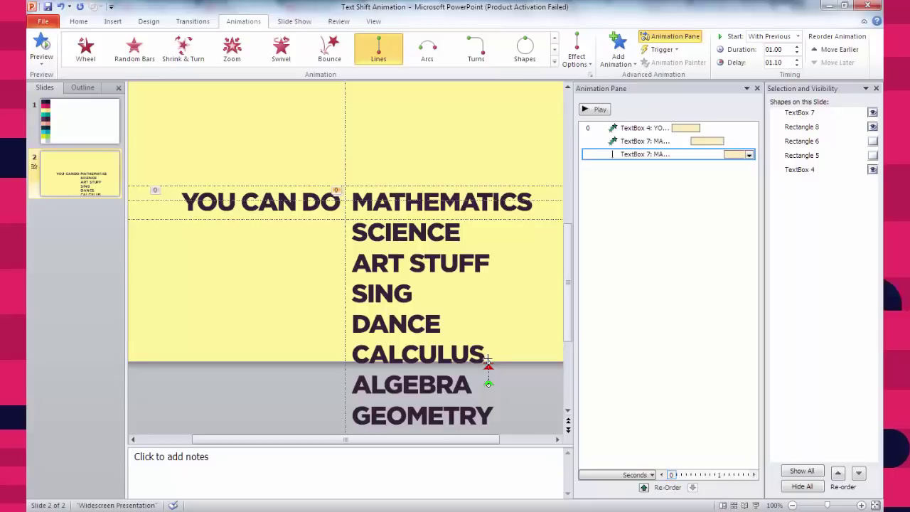
- Lengthen the upward motion path so SCIENCE moves level with YOU CAN DO and play the slide show
scroll(488, 361, up, 5)
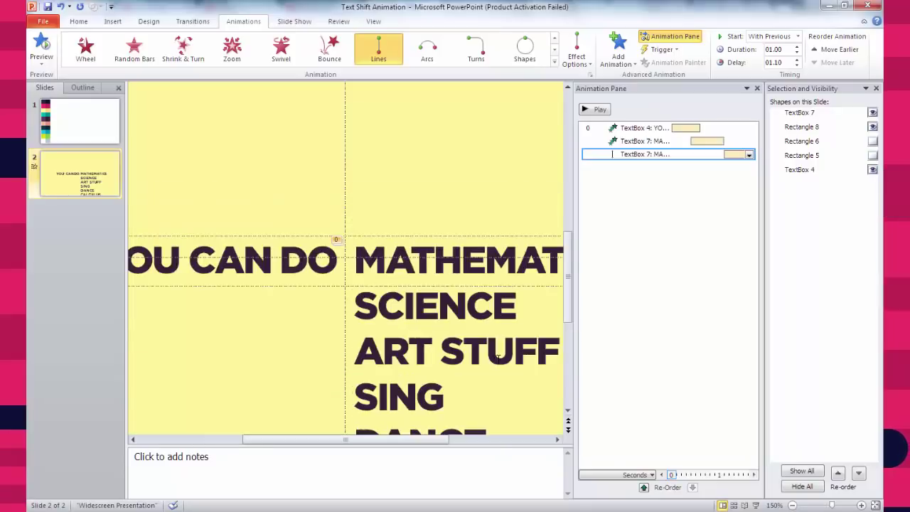
scroll(498, 357, down, 6)
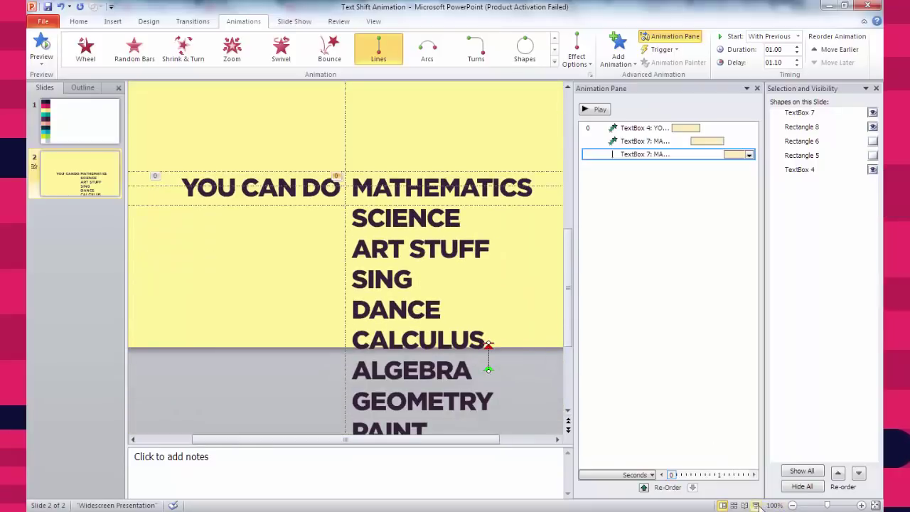
click(756, 505)
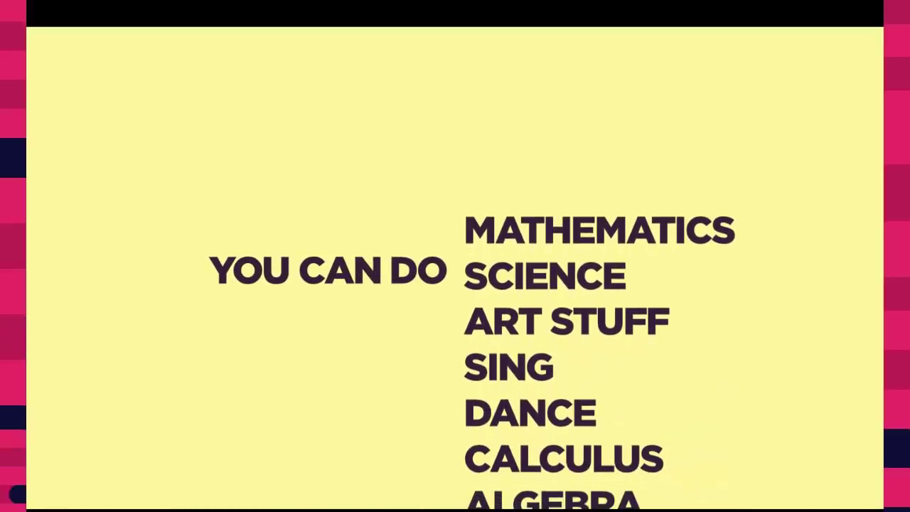
key(Escape)
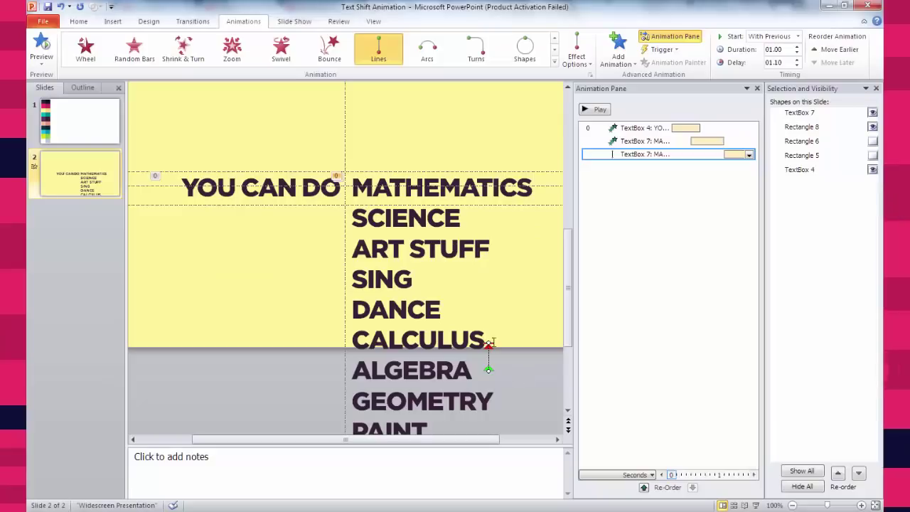
- Fine-tune the motion path's end point at 300% zoom to align SCIENCE with YOU CAN DO and replay the slide show
scroll(489, 342, up, 10)
drag(369, 441, 443, 441)
scroll(457, 390, down, 6)
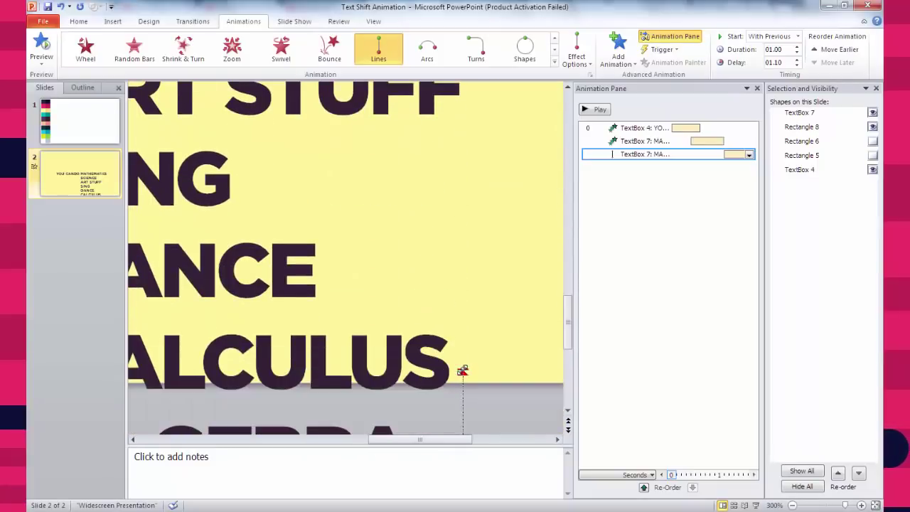
click(756, 505)
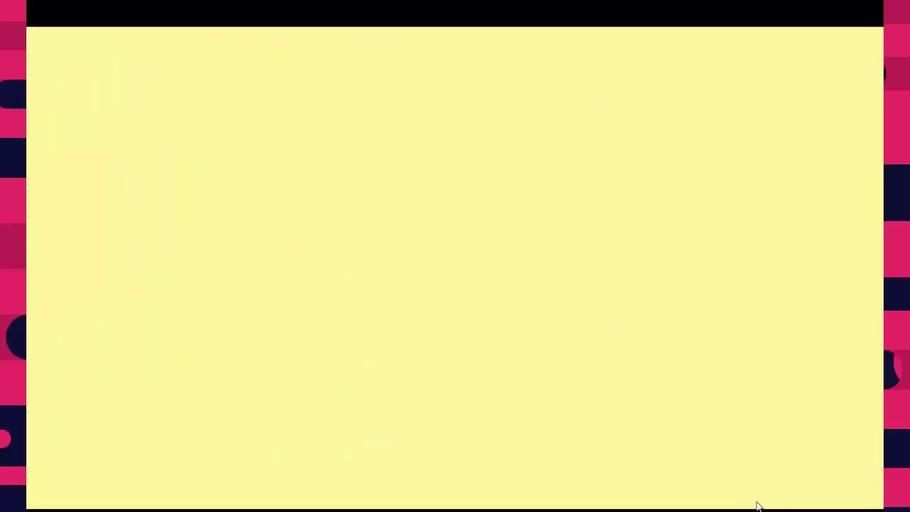
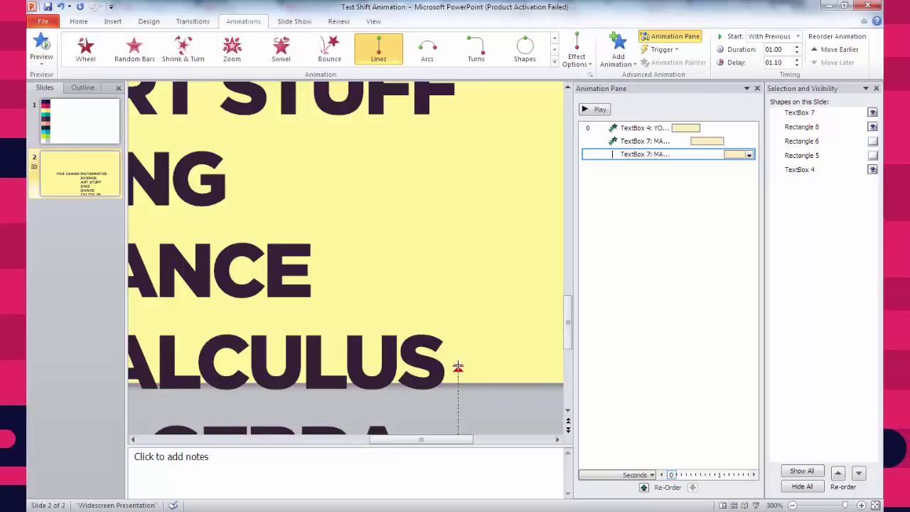
click(756, 505)
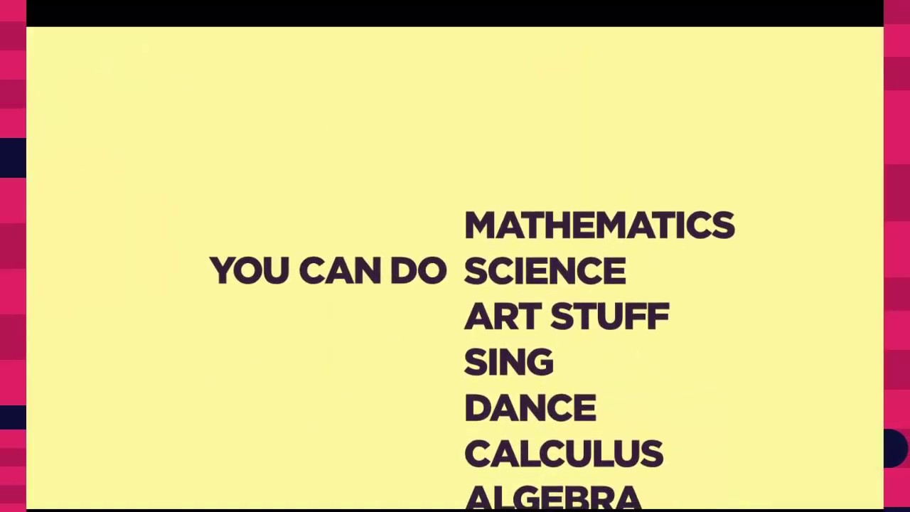
key(Escape)
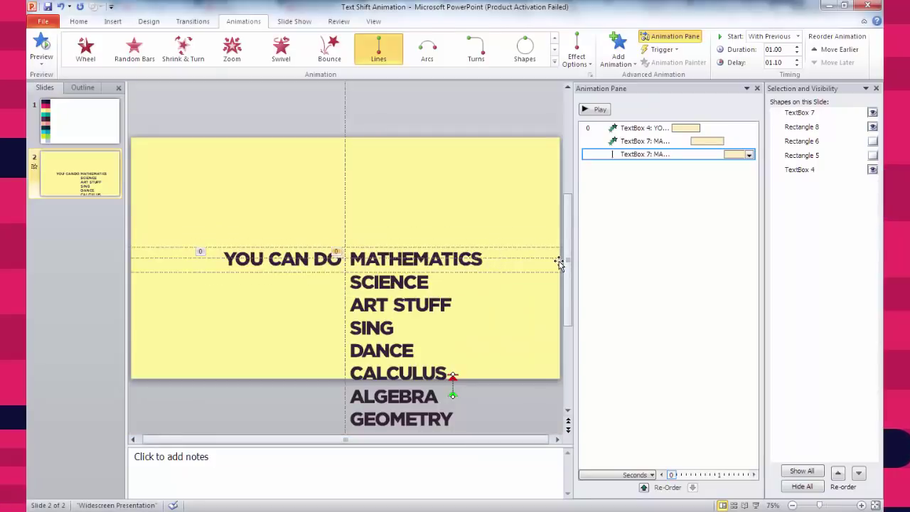
- Add a horizontal guide below the existing ones, level with the ART STUFF line
drag(559, 263, 560, 285)
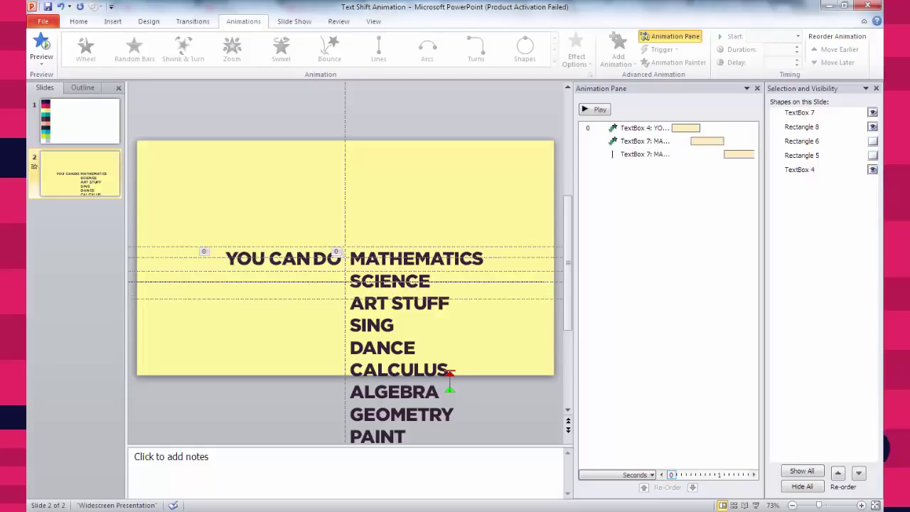
drag(561, 303, 559, 299)
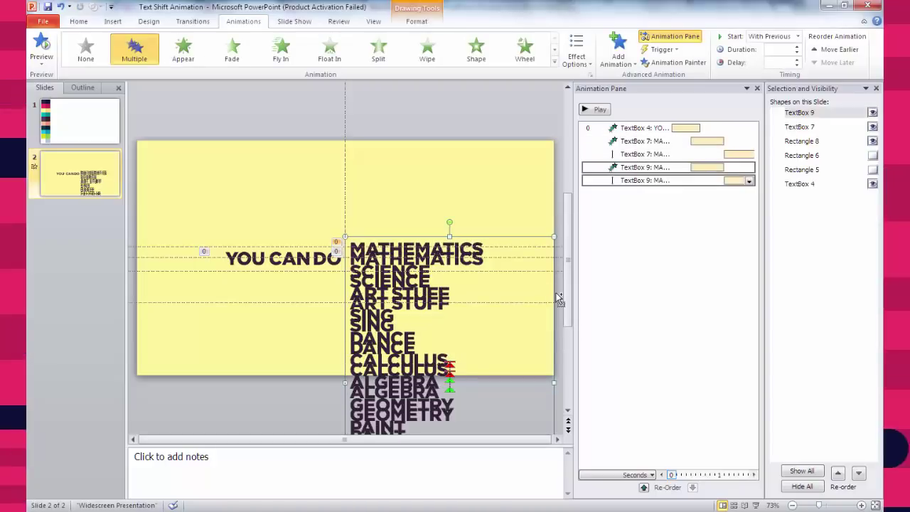
- Undo the duplicated word list and place horizontal guides level with SCIENCE, SING, DANCE and CALCULUS
key(ctrl+z)
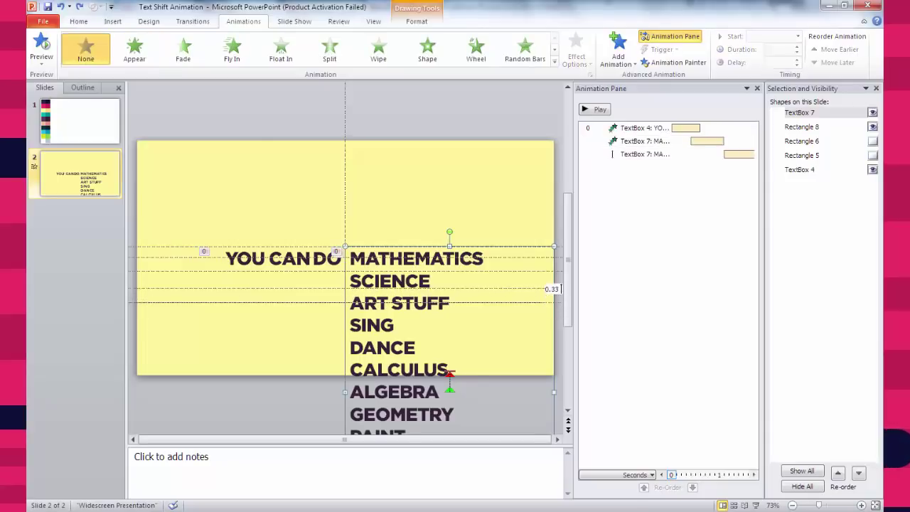
drag(561, 289, 559, 377)
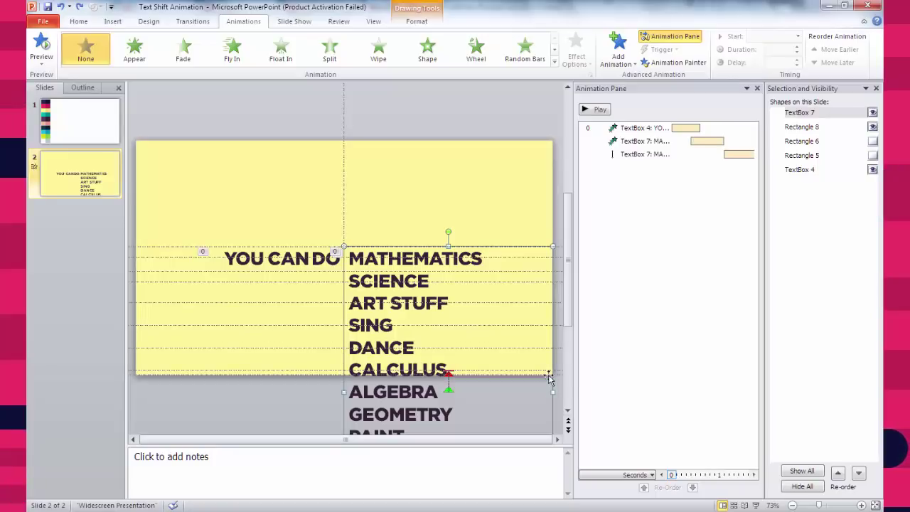
scroll(560, 379, down, 1)
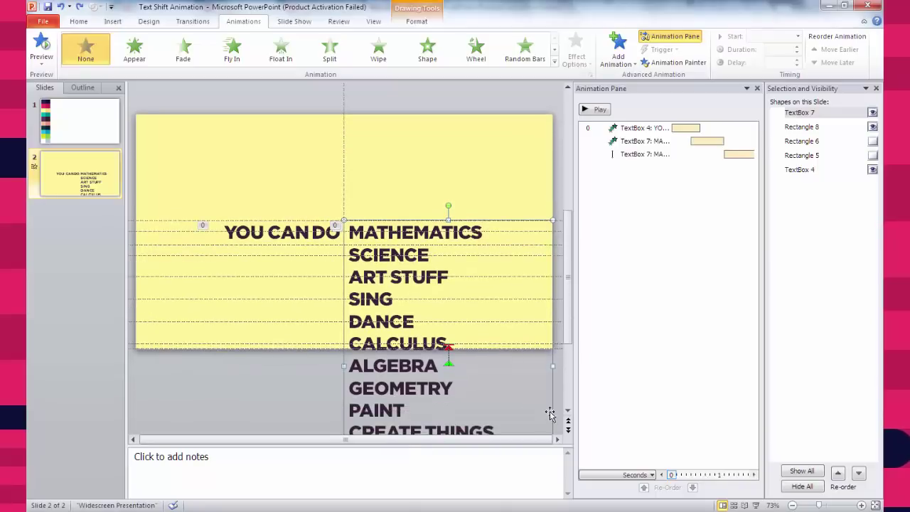
scroll(487, 200, up, 1)
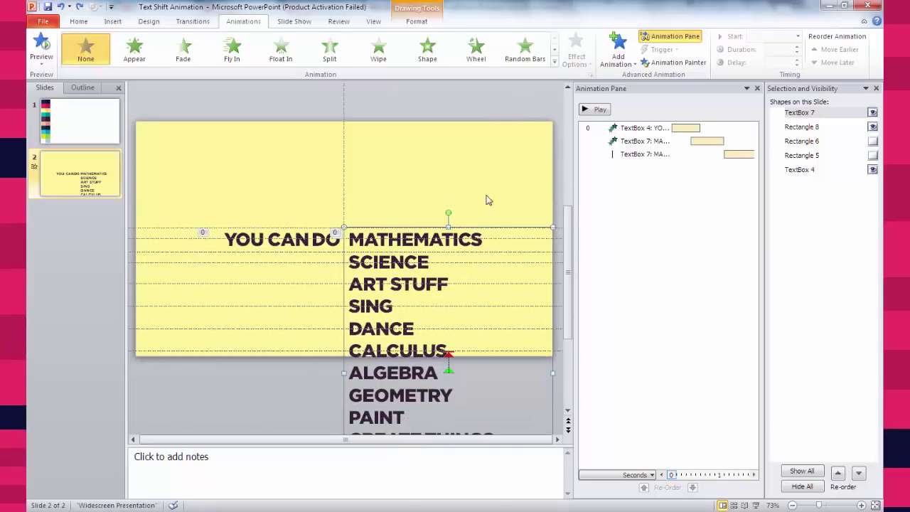
ctrl+scroll(444, 276, up, 3)
scroll(436, 272, up, 1)
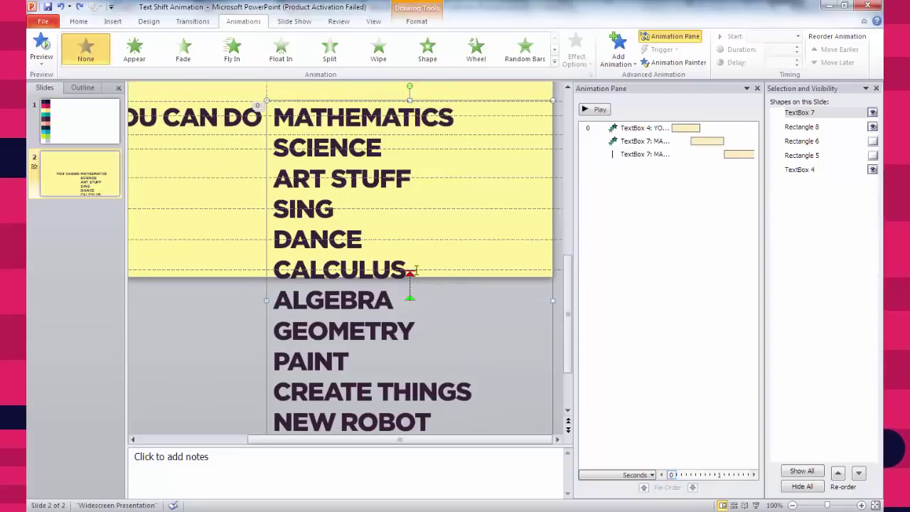
- Show the hidden Rectangle 5 and Rectangle 6 masks again and preview the slide's animations
click(872, 155)
click(872, 140)
scroll(477, 100, up, 2)
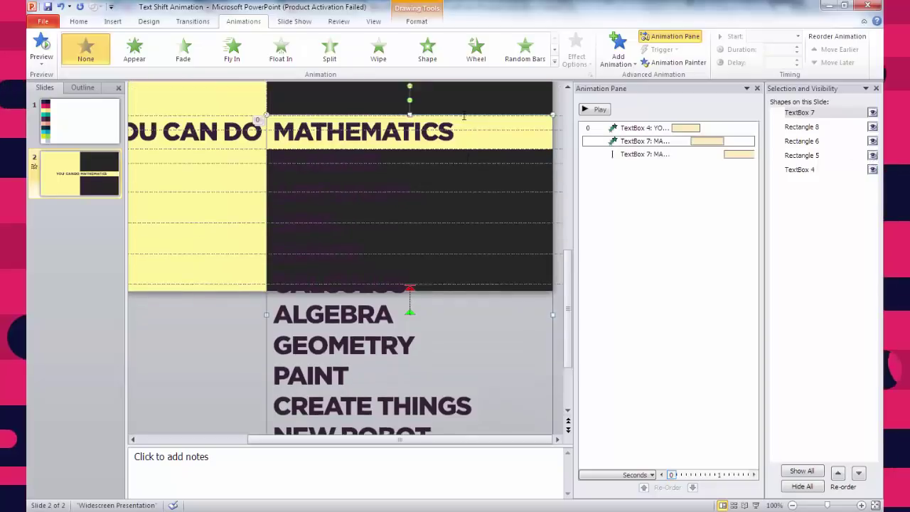
click(597, 109)
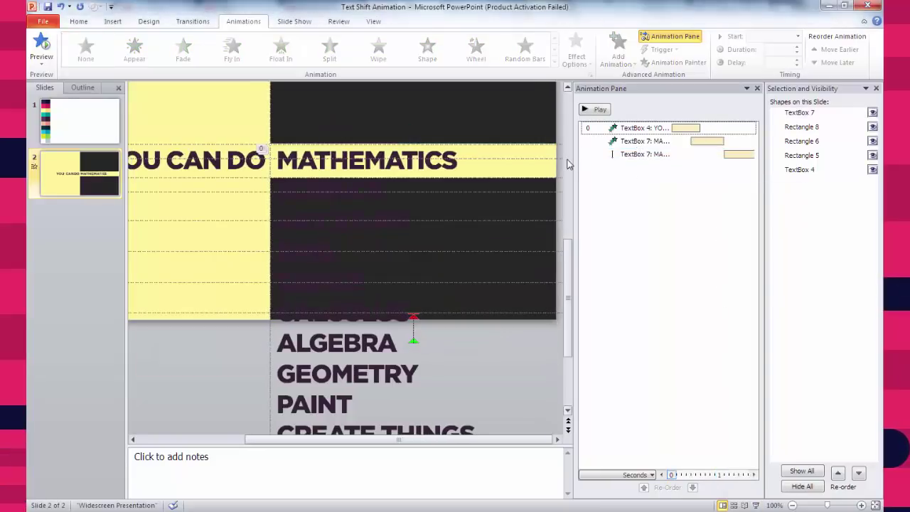
- Widen the animation pane and delay the word list's motion path to 1.60 seconds, checking the timing in the slide show
drag(568, 164, 471, 163)
click(634, 154)
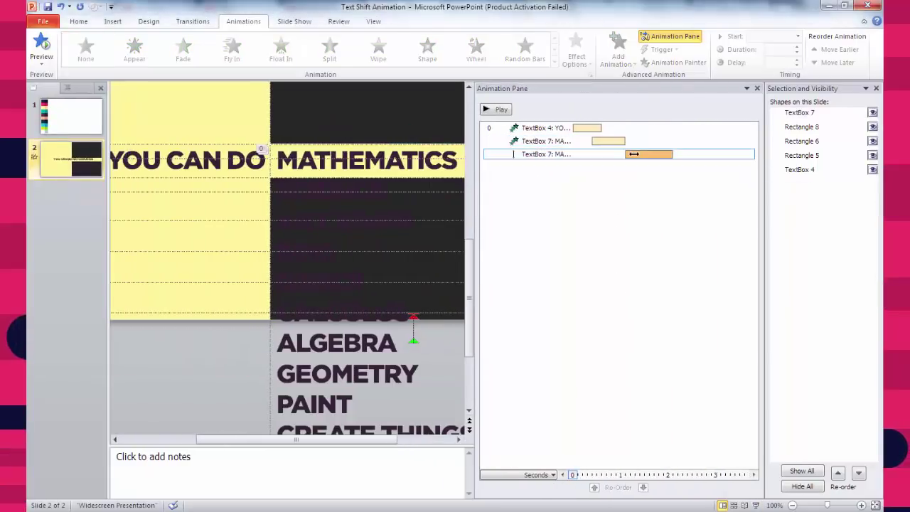
drag(633, 154, 657, 157)
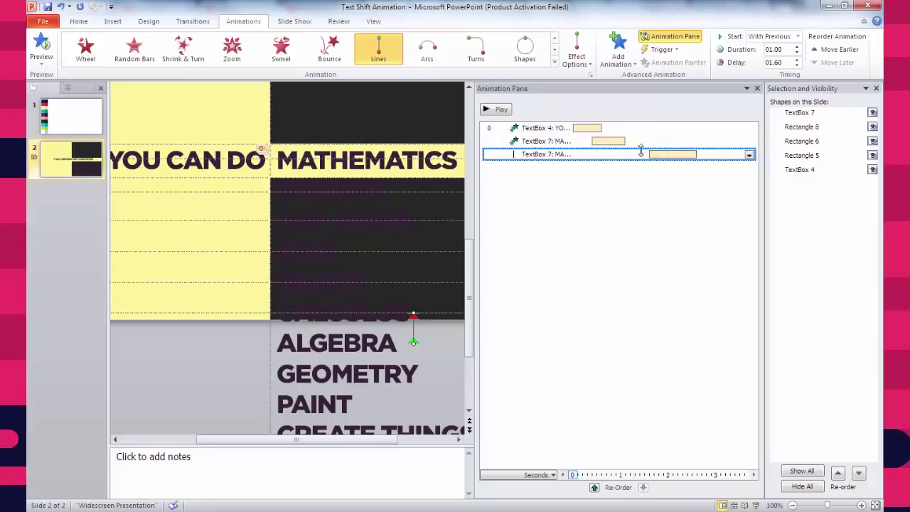
click(756, 504)
key(Escape)
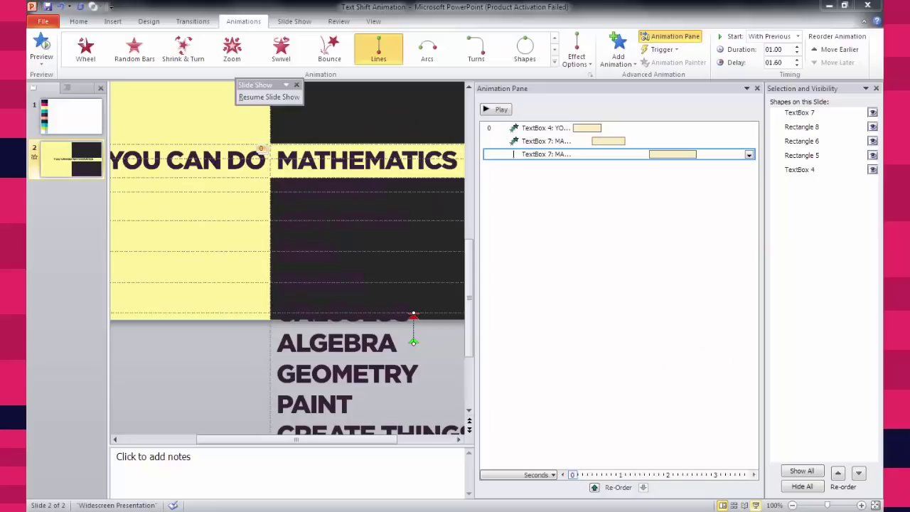
click(756, 505)
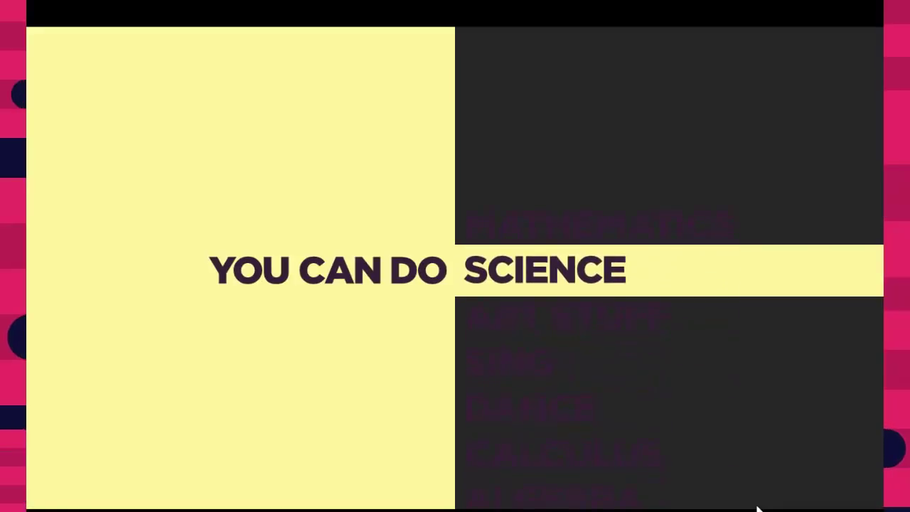
key(Escape)
- Set the word list's motion path to a 0.70-second duration and 1.40-second delay and replay the slide show
drag(654, 154, 672, 152)
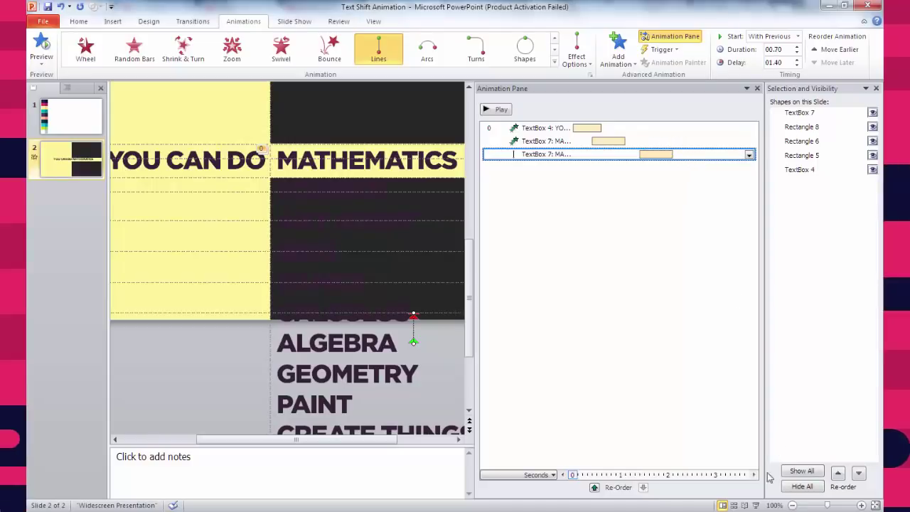
click(756, 506)
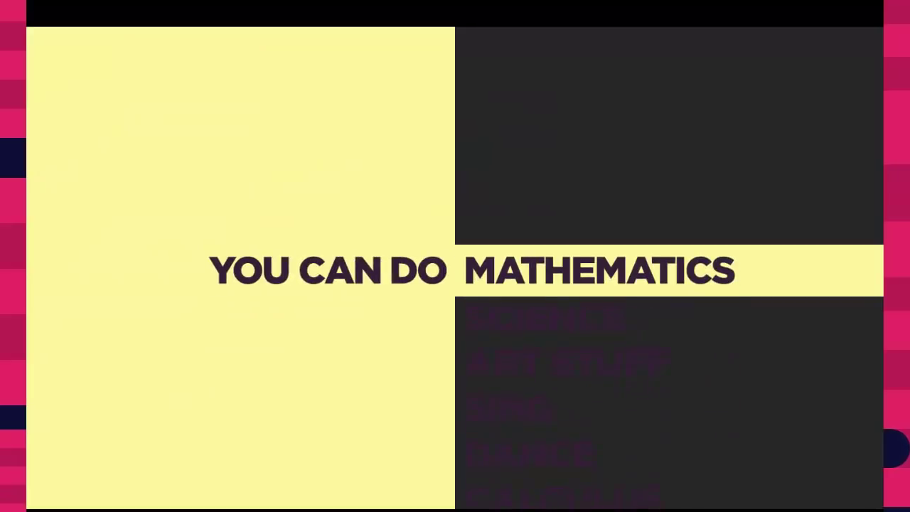
key(Escape)
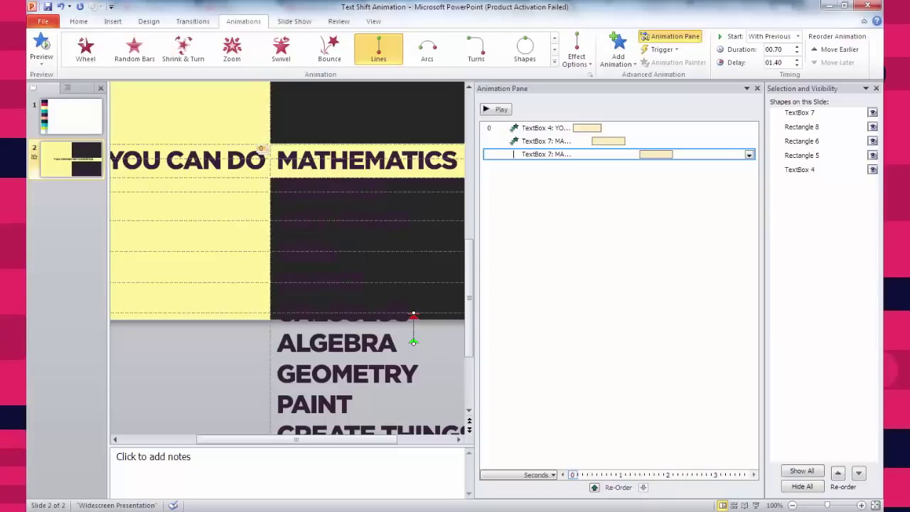
- Add a second Lines motion path to the word list and set its direction to Up
click(355, 343)
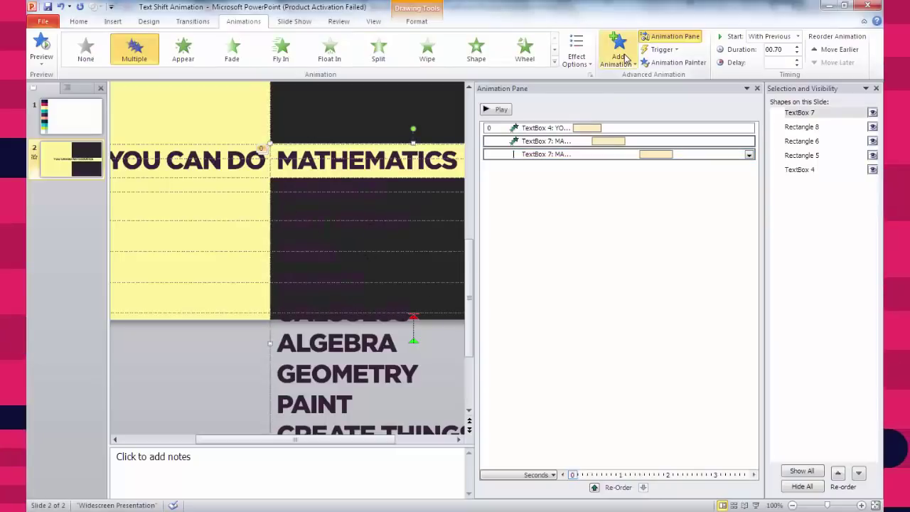
click(625, 55)
scroll(624, 370, down, 2)
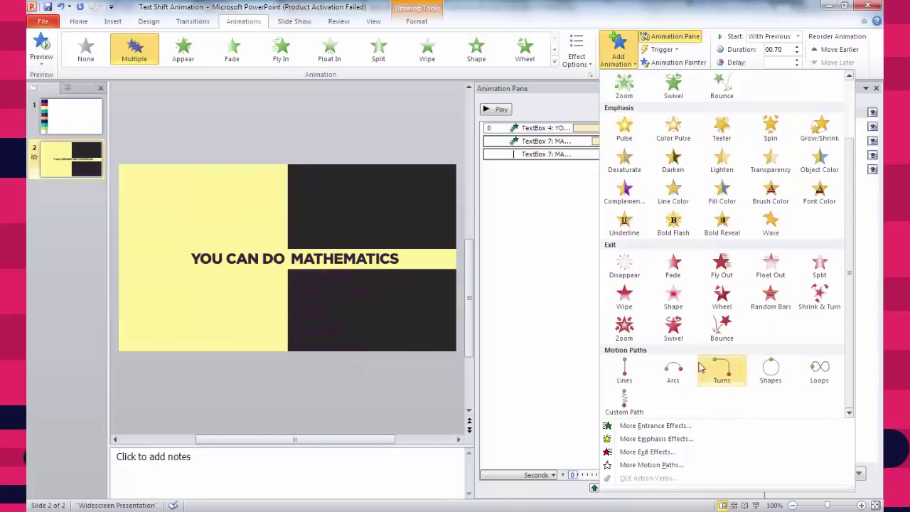
click(624, 373)
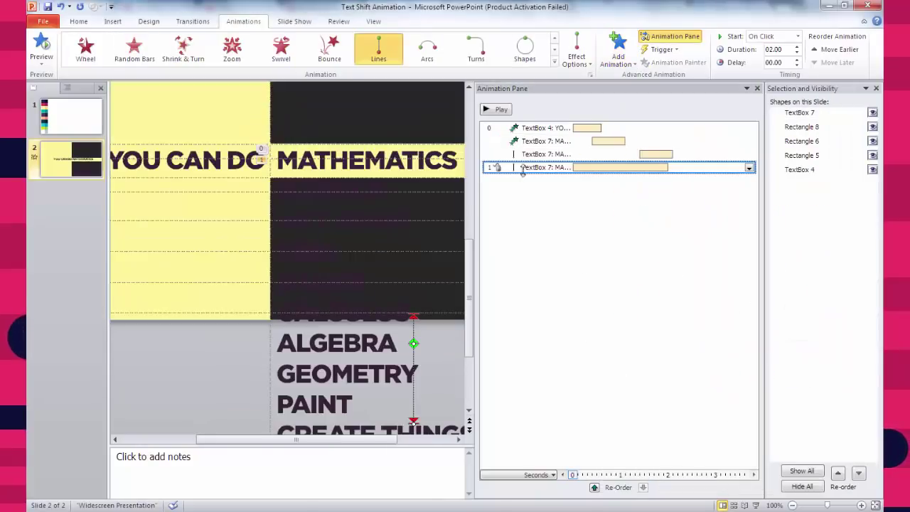
click(576, 51)
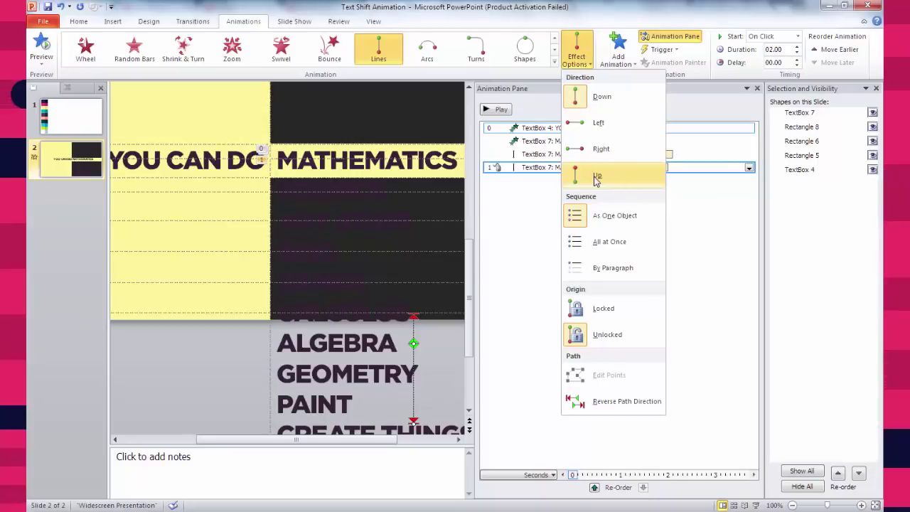
click(604, 175)
- Set the second motion path to start With Previous with a 0.70-second duration and a 2.50-second delay
click(658, 152)
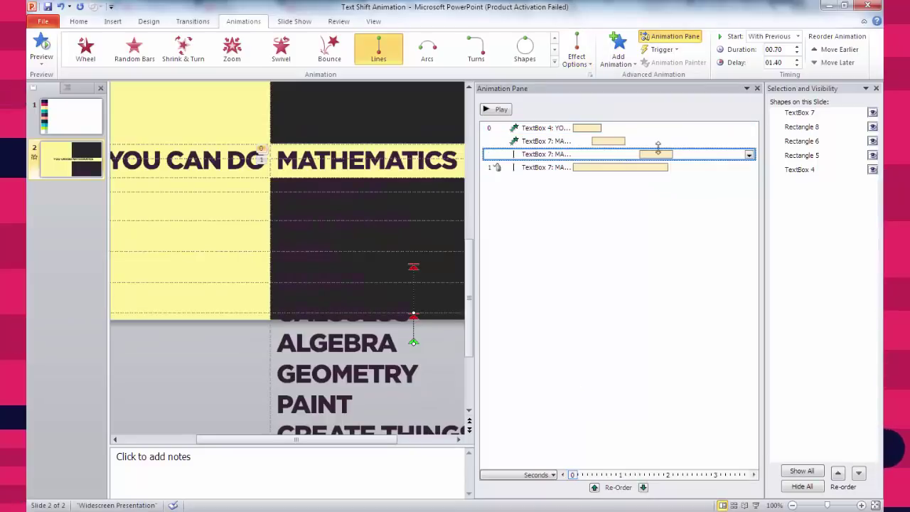
click(549, 168)
double_click(775, 49)
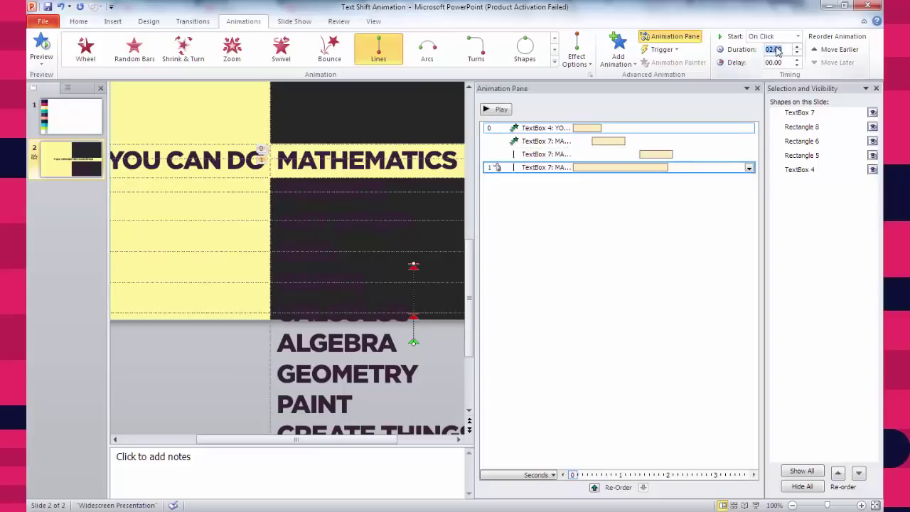
text(0.7)
key(Return)
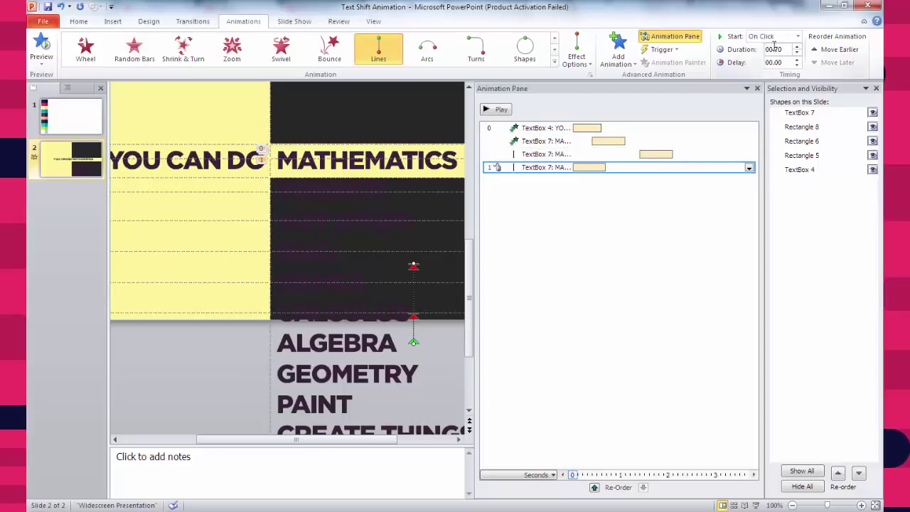
click(774, 36)
click(771, 56)
drag(577, 167, 703, 171)
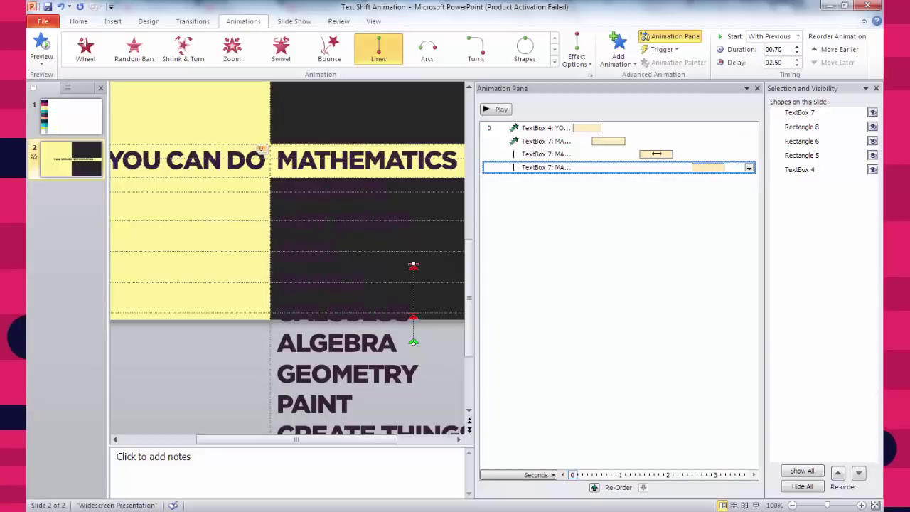
- Position the second motion path from the first path's end up to the DANCE guide and play the slide show
click(486, 110)
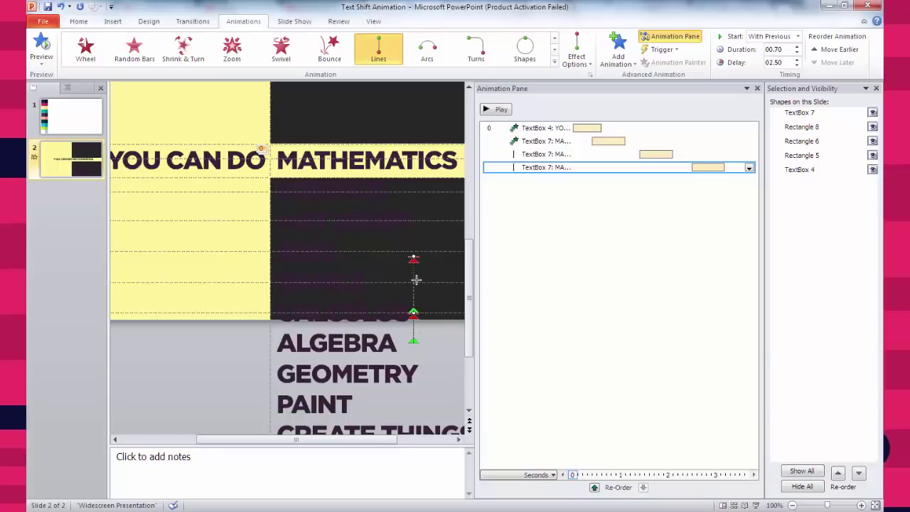
ctrl+scroll(417, 282, up, 2)
scroll(425, 284, down, 3)
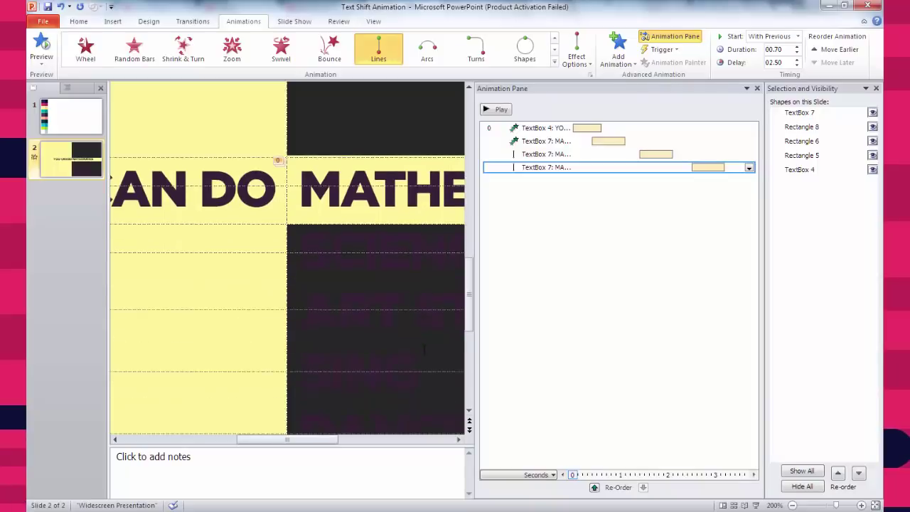
drag(322, 443, 384, 443)
scroll(287, 284, down, 5)
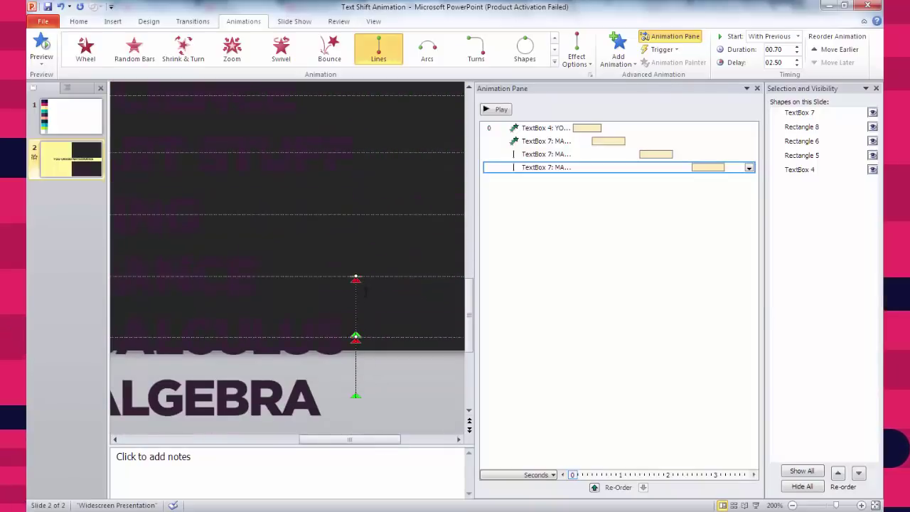
click(756, 506)
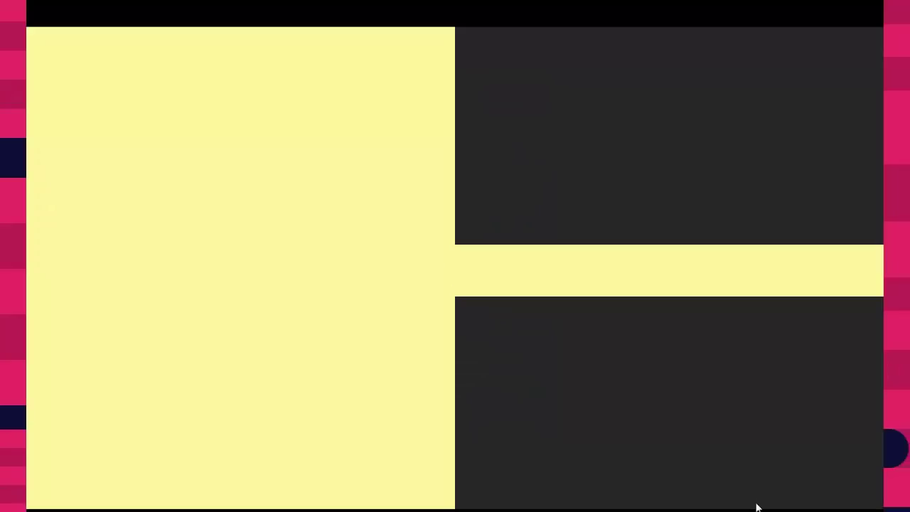
key(Escape)
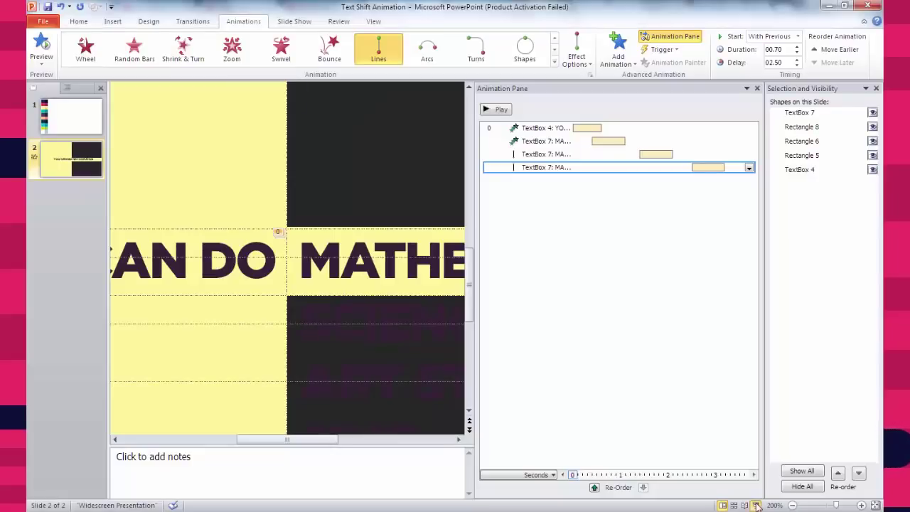
click(756, 505)
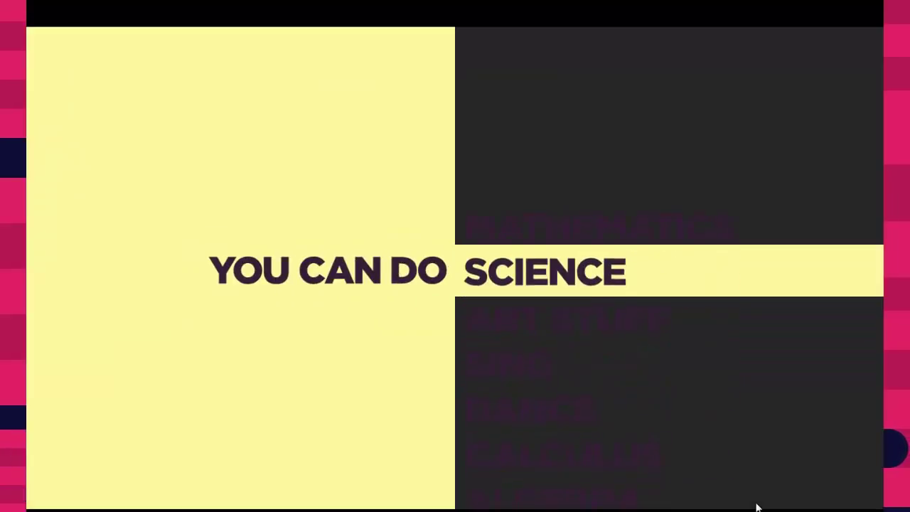
key(Escape)
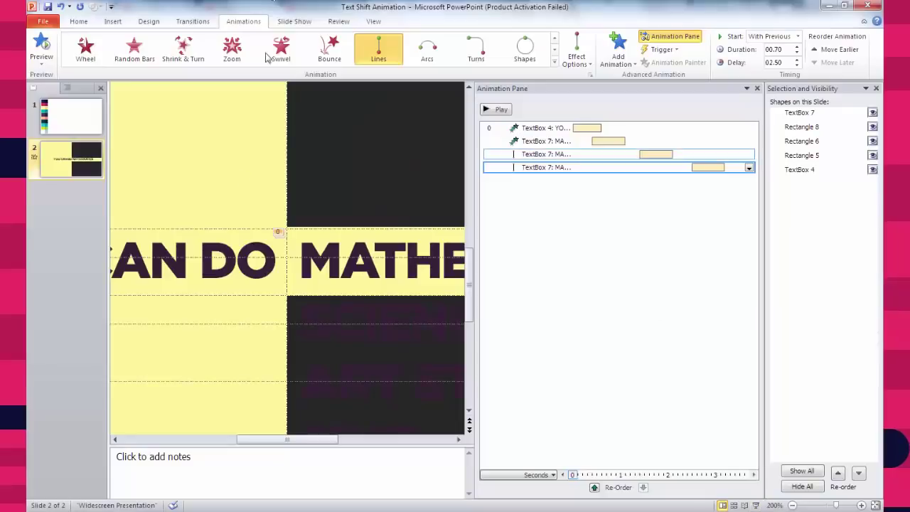
- Align the second motion path's start point exactly with the first path's end point and replay the slide show
drag(291, 439, 370, 438)
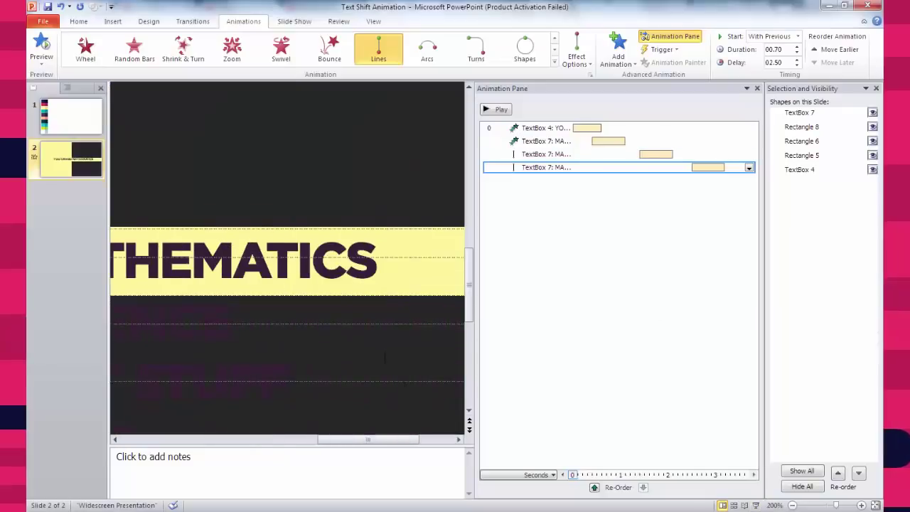
scroll(384, 358, down, 5)
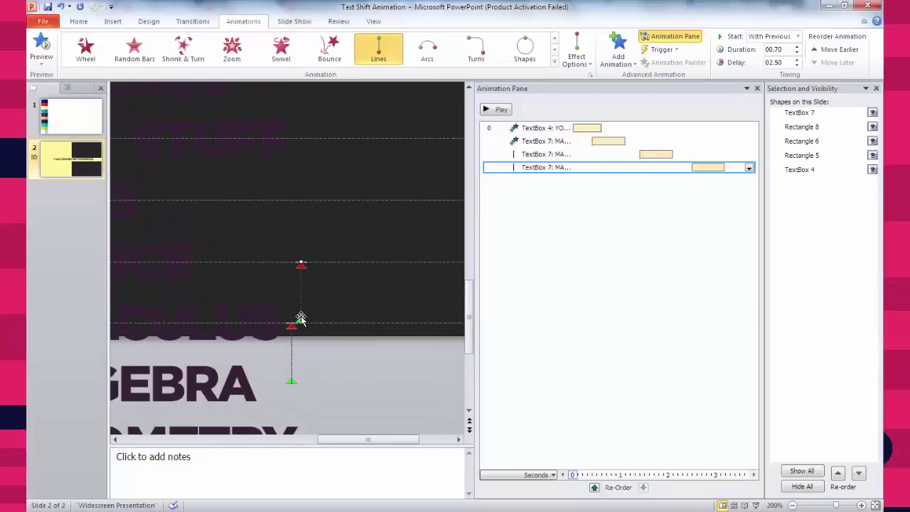
drag(292, 316, 291, 317)
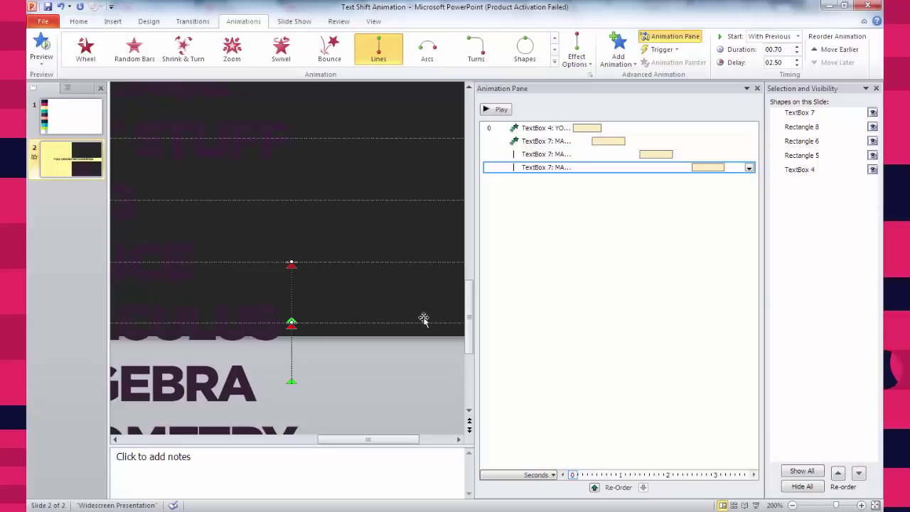
click(756, 505)
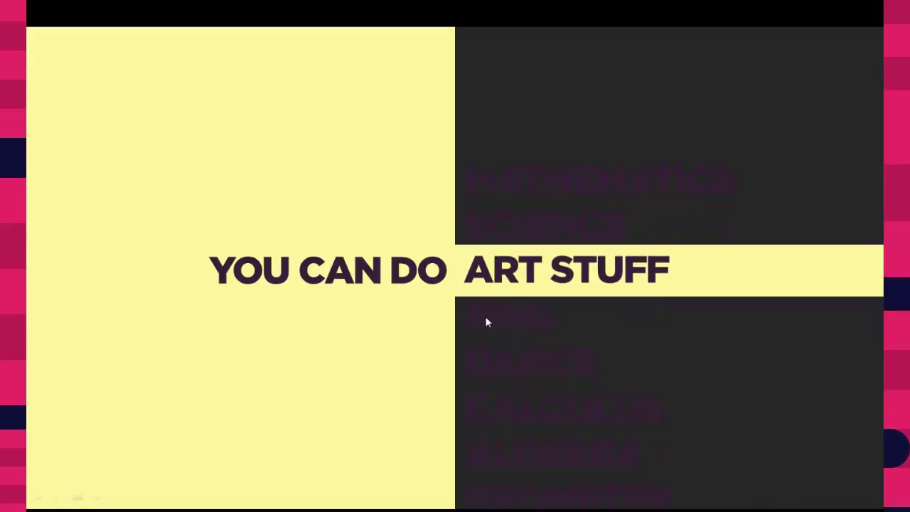
key(Escape)
- Review the smooth start and smooth end settings of the second motion path
double_click(538, 169)
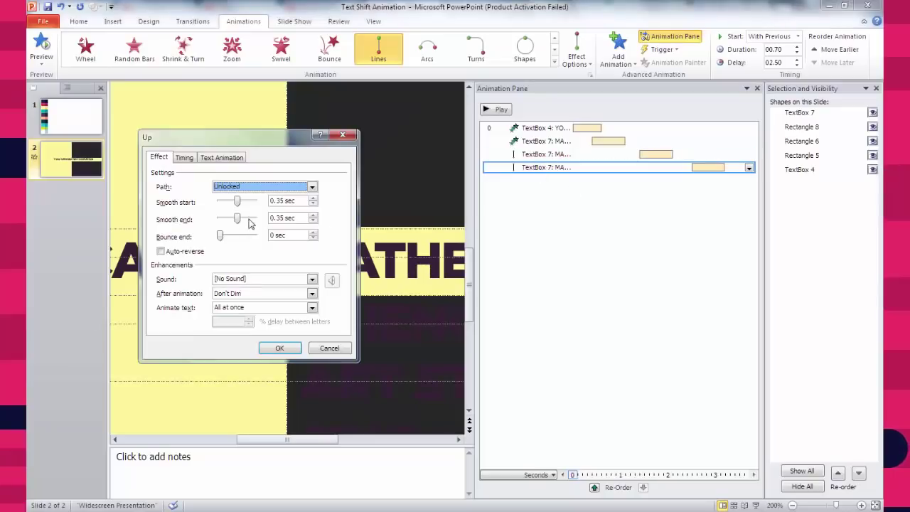
click(287, 350)
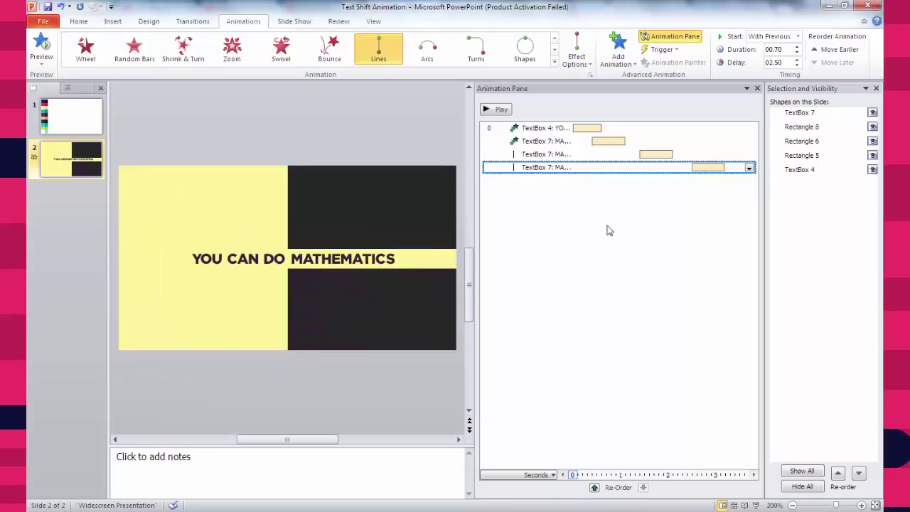
- Set the second motion path's delay to 2.30 seconds, check its smoothing settings and preview the animation
drag(698, 168, 688, 167)
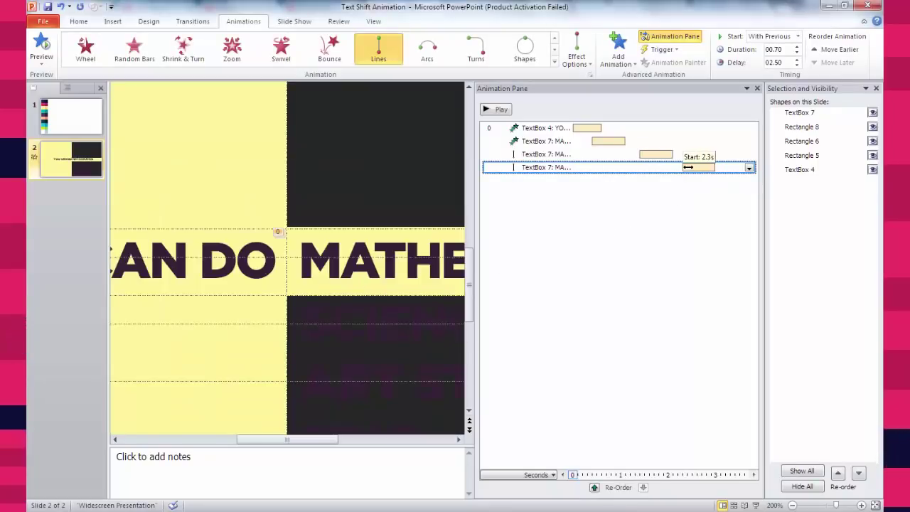
double_click(503, 169)
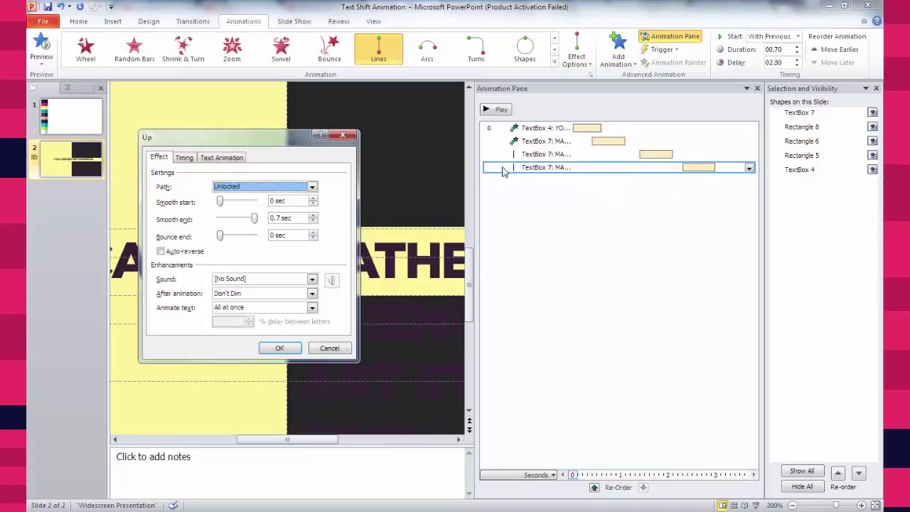
click(280, 349)
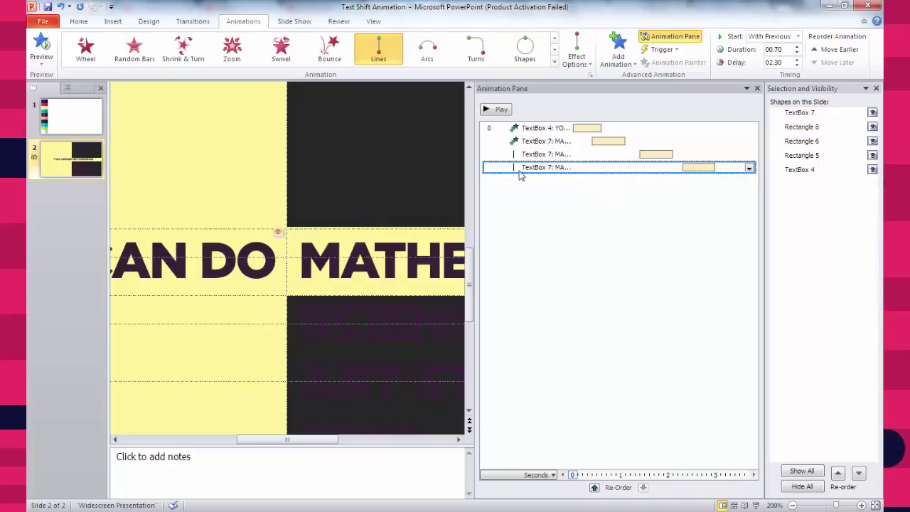
click(491, 109)
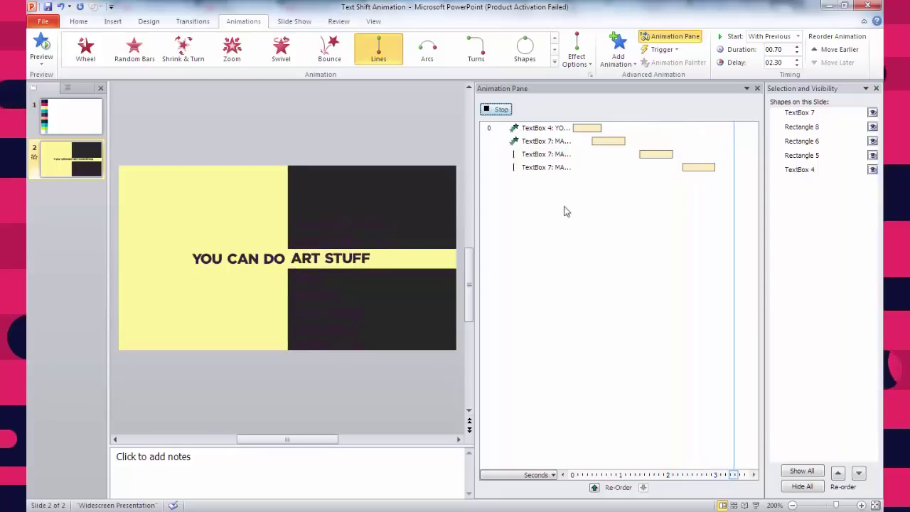
- Add a third Lines motion path to the word list, starting With Previous and heading Up
ctrl+scroll(344, 270, down, 5)
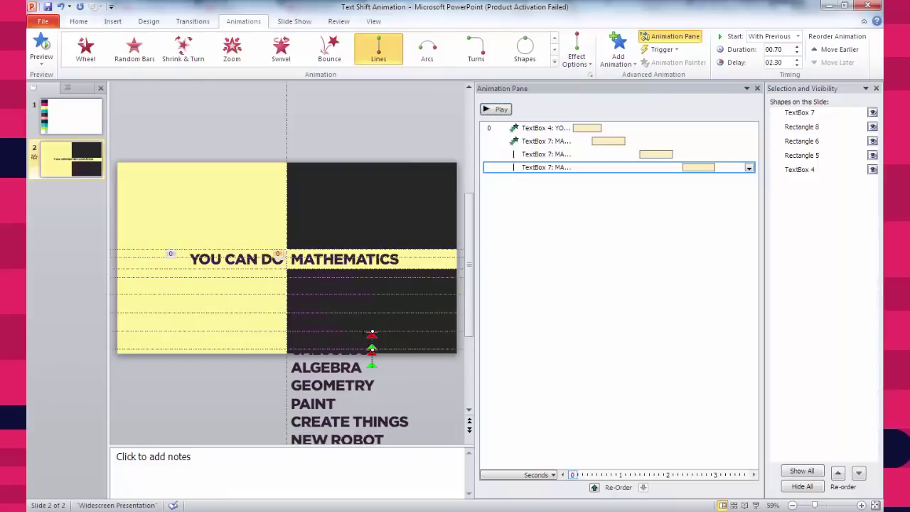
click(361, 386)
scroll(398, 396, down, 3)
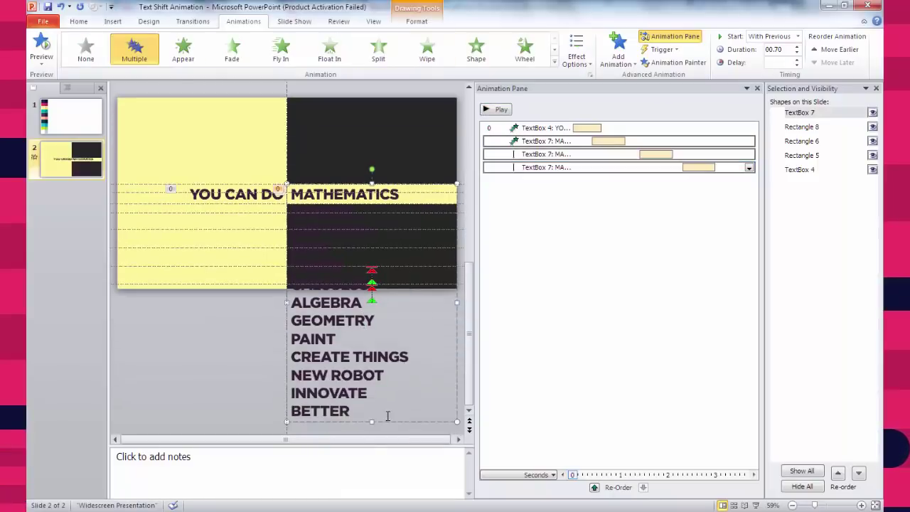
click(617, 49)
scroll(640, 320, down, 3)
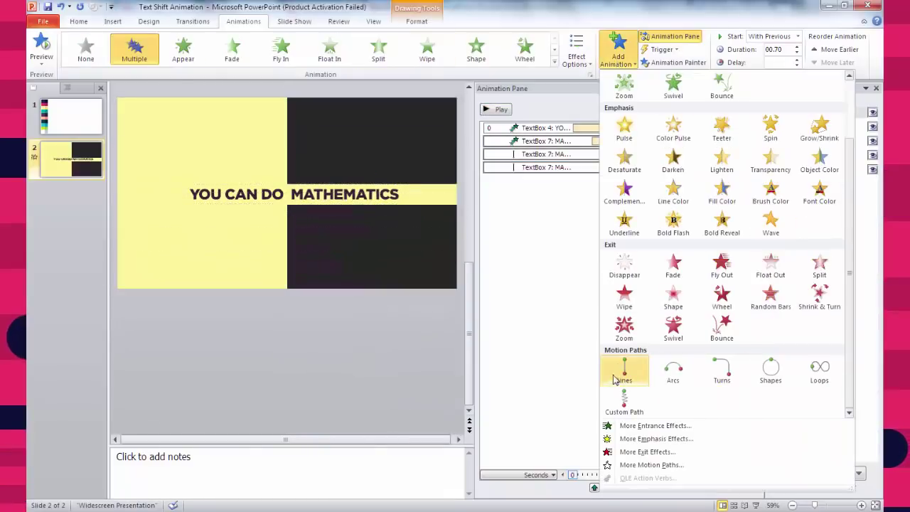
click(626, 379)
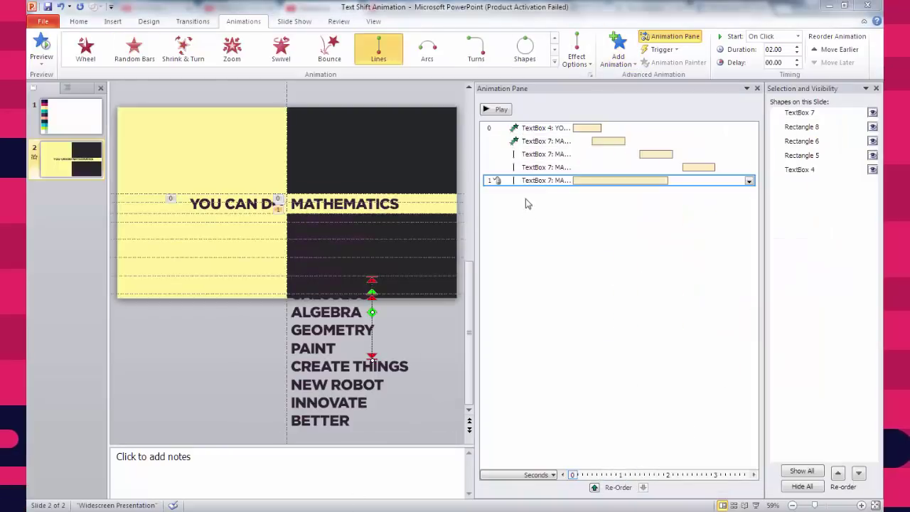
click(761, 37)
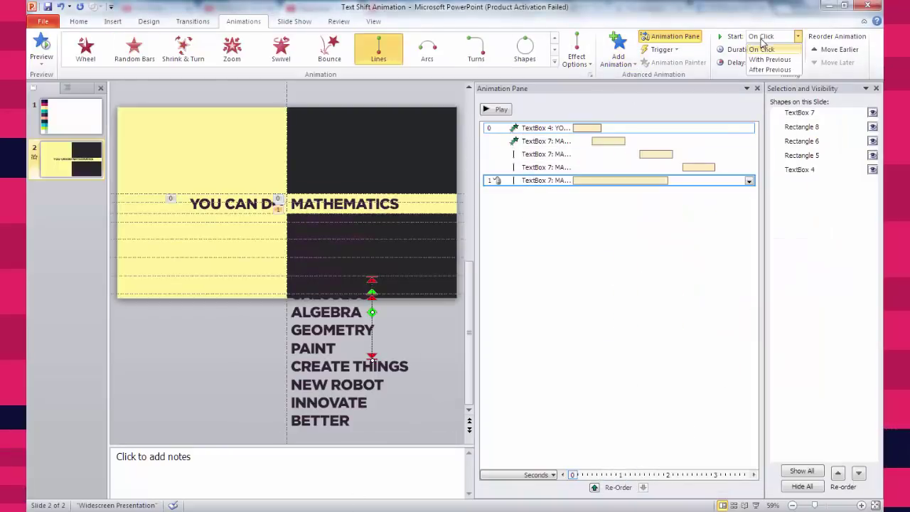
click(768, 60)
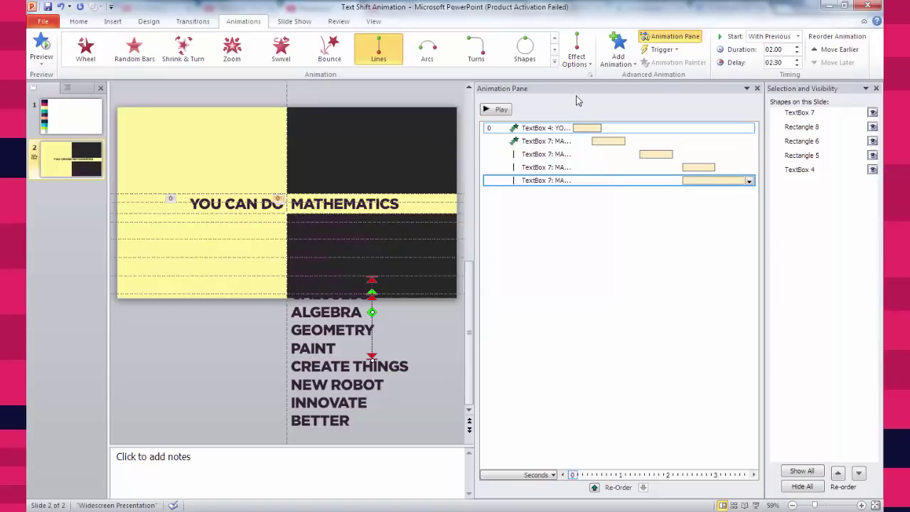
click(574, 54)
click(601, 149)
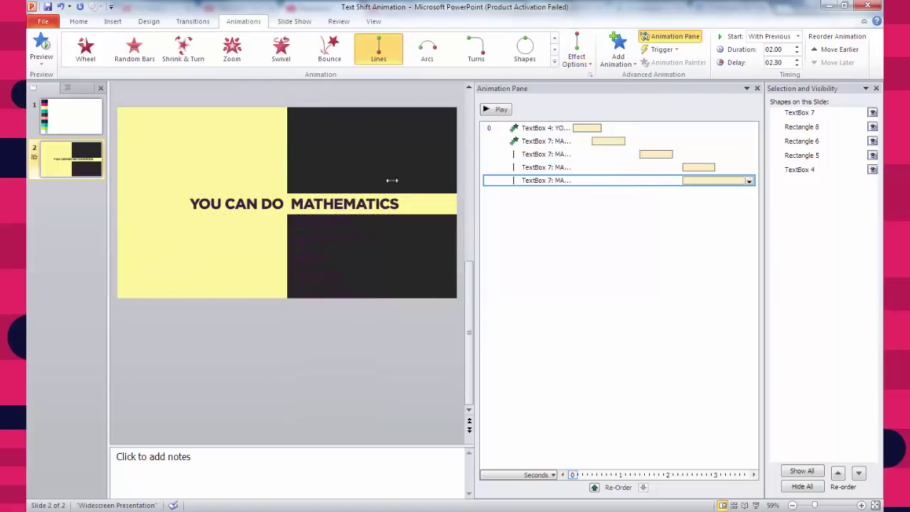
click(496, 311)
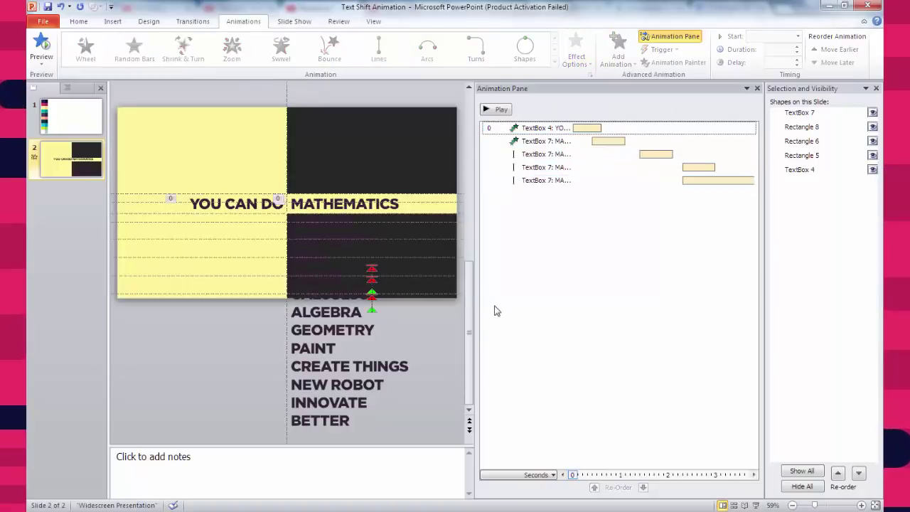
- Position the third motion path from the second path's end up to the guide at the yellow band's upper edge and preview it
click(559, 181)
scroll(400, 388, up, 2)
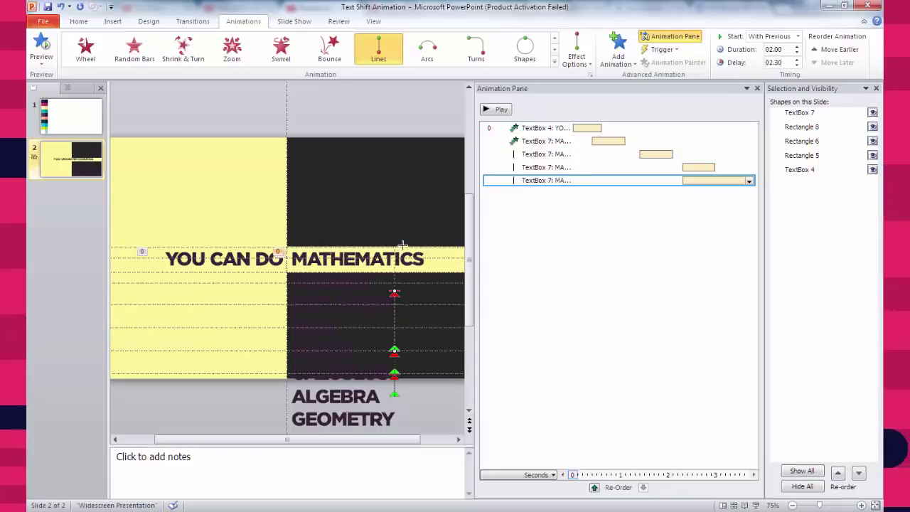
scroll(411, 266, up, 10)
drag(300, 437, 387, 436)
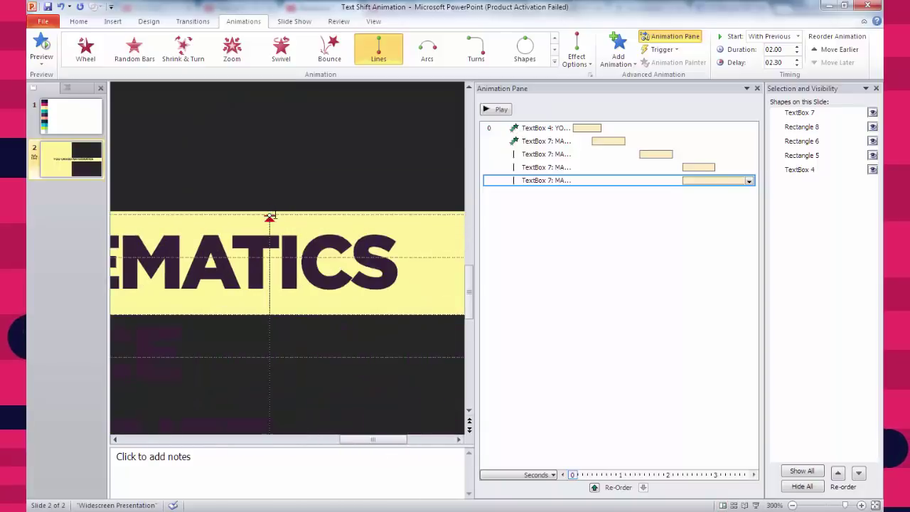
click(492, 109)
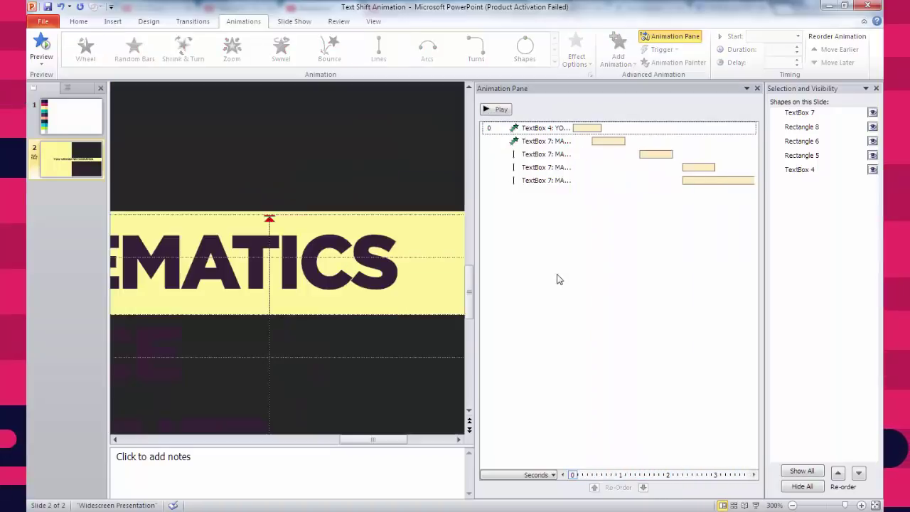
- Stagger the three motion paths evenly by moving the first two earlier and delaying the third 2.80 seconds, and play the slide show
click(613, 181)
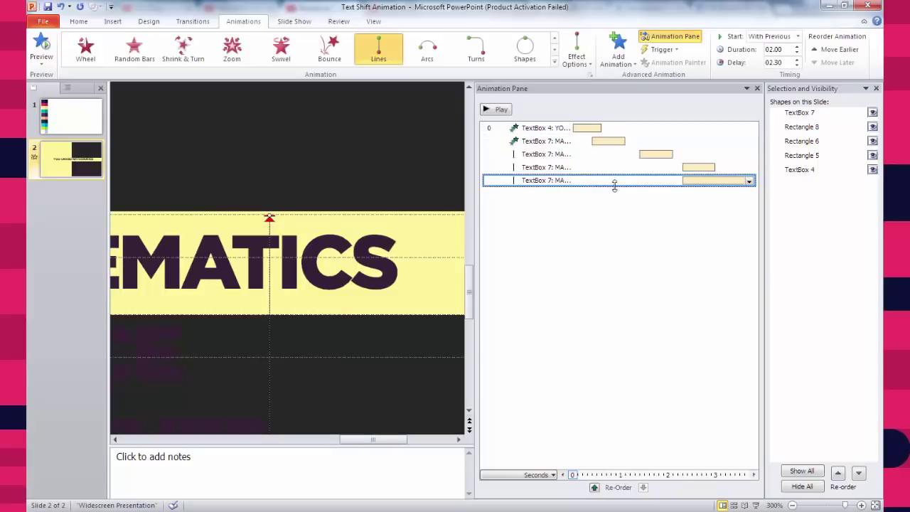
drag(697, 180, 740, 182)
drag(662, 154, 706, 179)
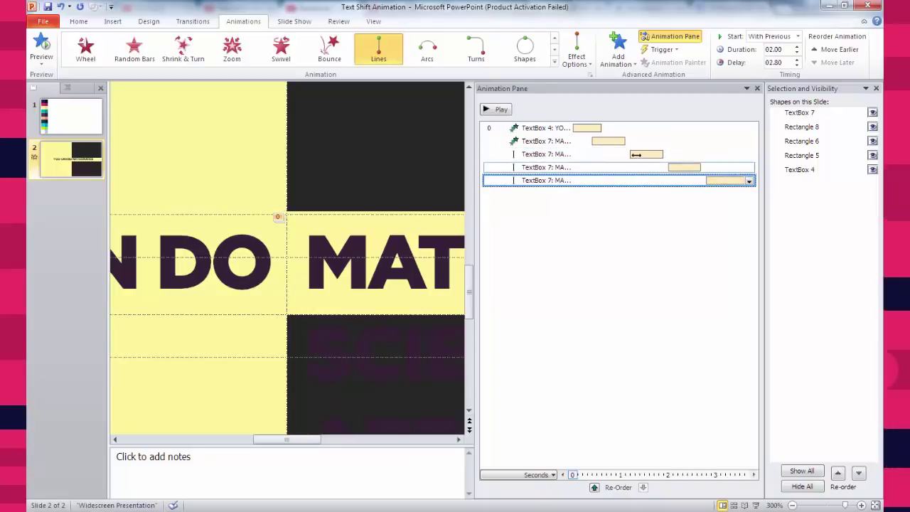
click(755, 505)
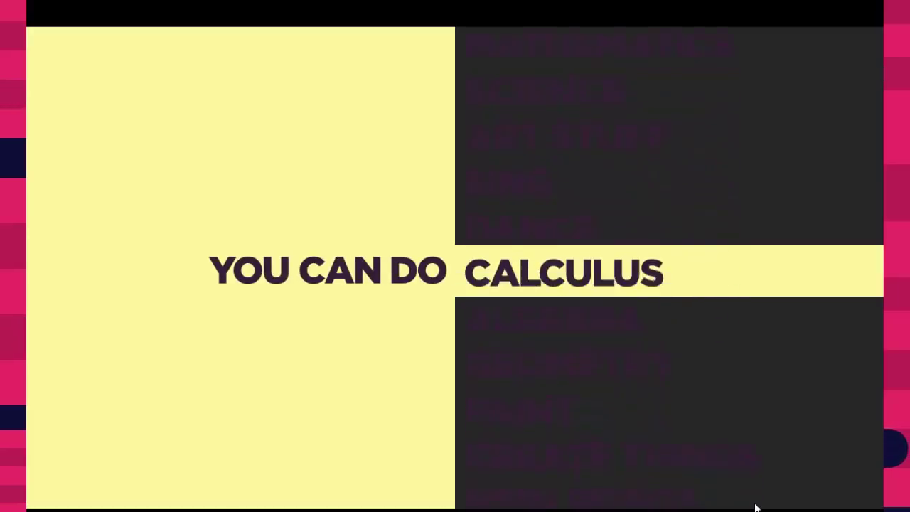
key(Escape)
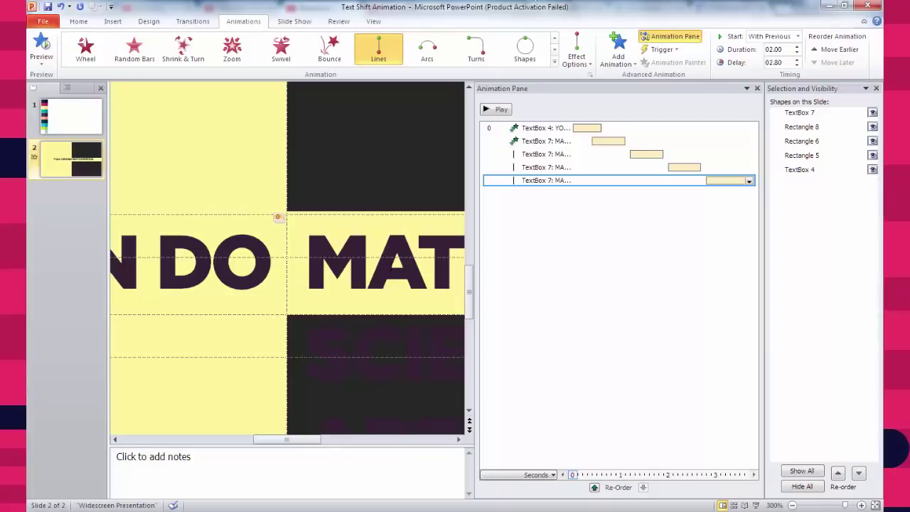
- Extend the third motion path's end point up to the slide's upper edge
ctrl+scroll(387, 288, down, 5)
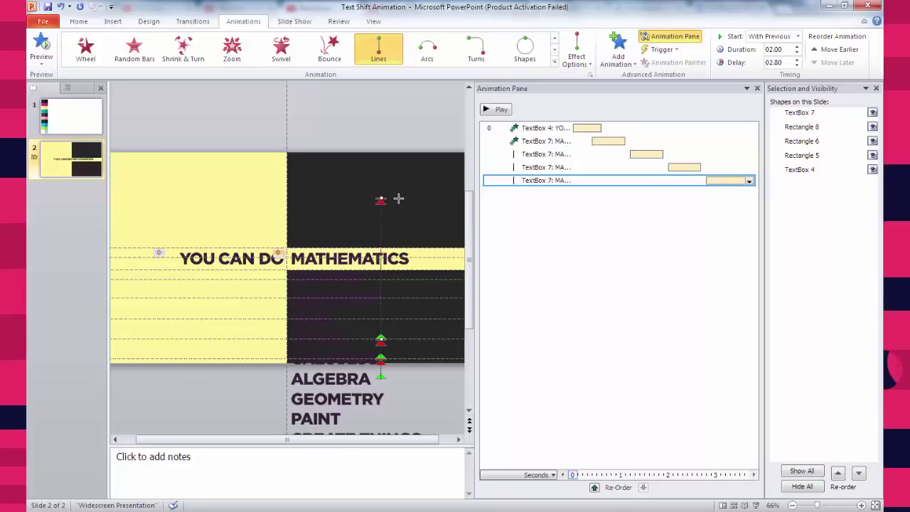
scroll(399, 312, down, 3)
scroll(424, 290, up, 3)
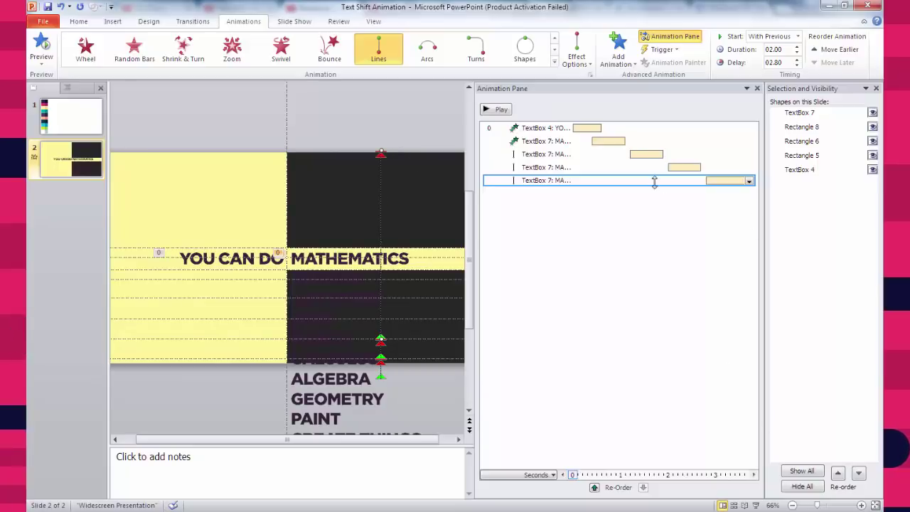
- Set the third motion path's duration to 0.70 seconds and play the slide show
click(778, 51)
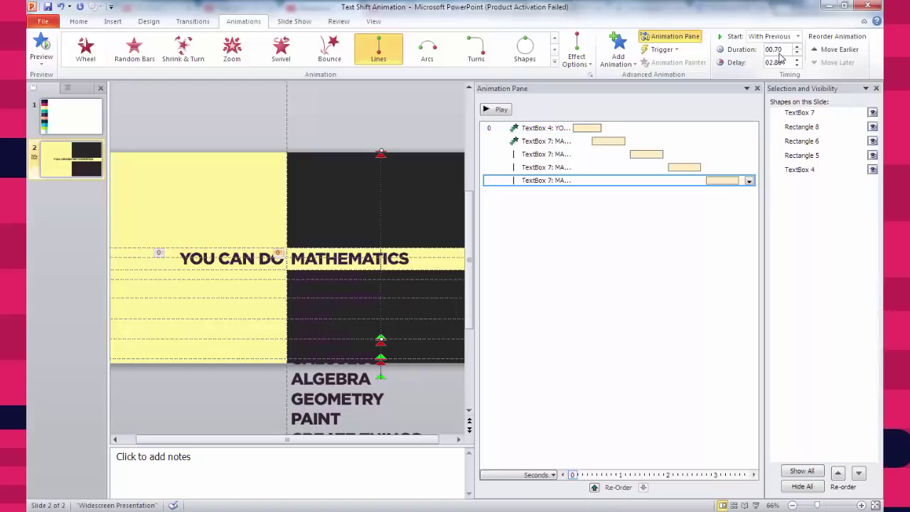
click(757, 505)
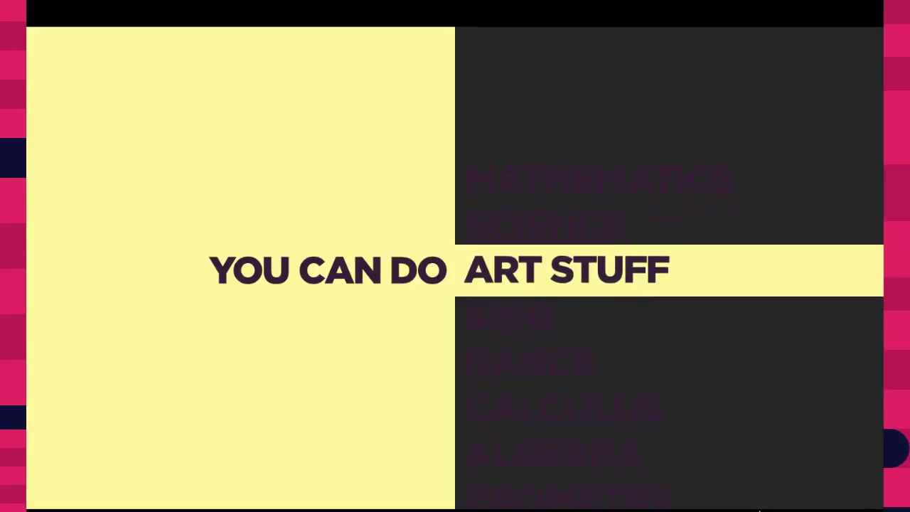
key(Escape)
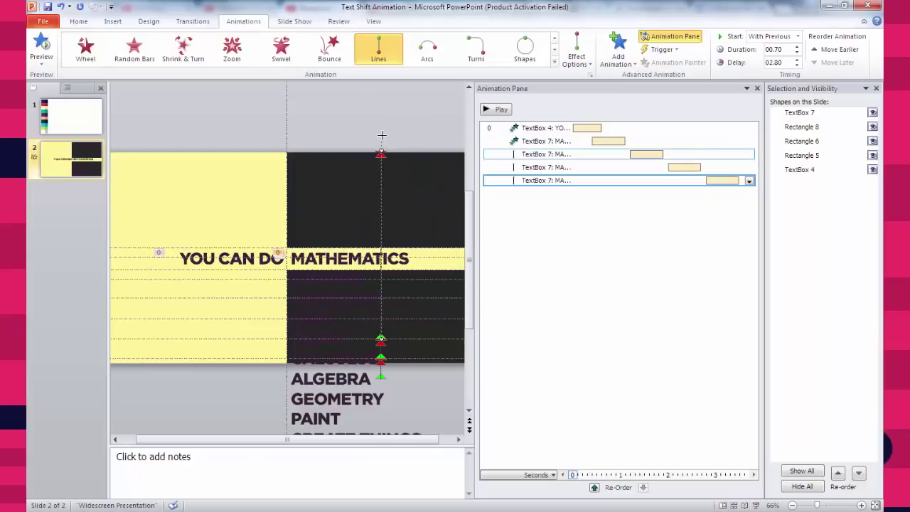
- Extend the third motion path's end point slightly above the slide and review its smooth start and smooth end settings
drag(382, 135, 382, 140)
double_click(513, 180)
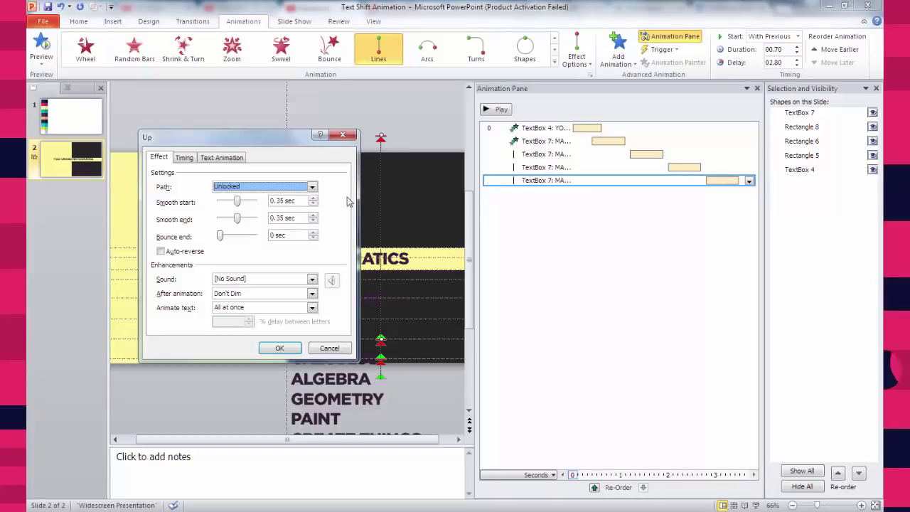
click(279, 348)
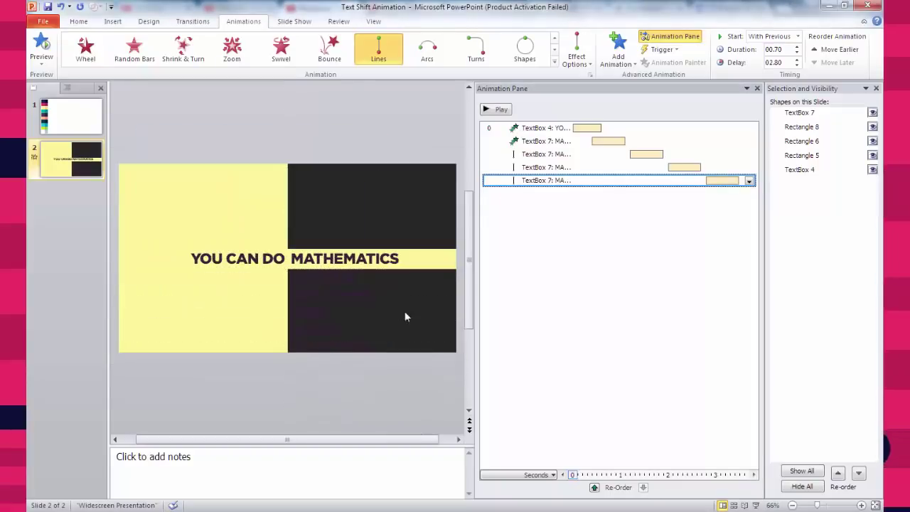
- Set the third motion path's duration to 2 seconds and play the slide show
double_click(782, 50)
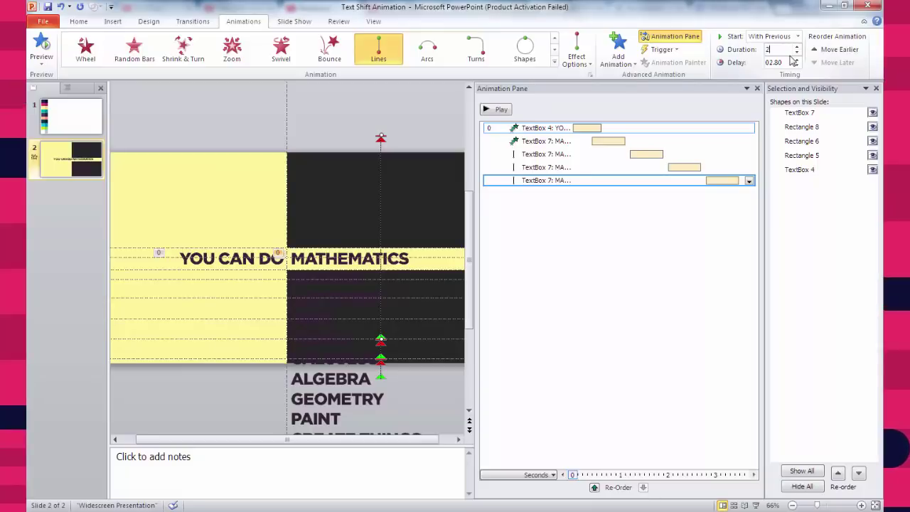
text(2)
key(Return)
click(755, 505)
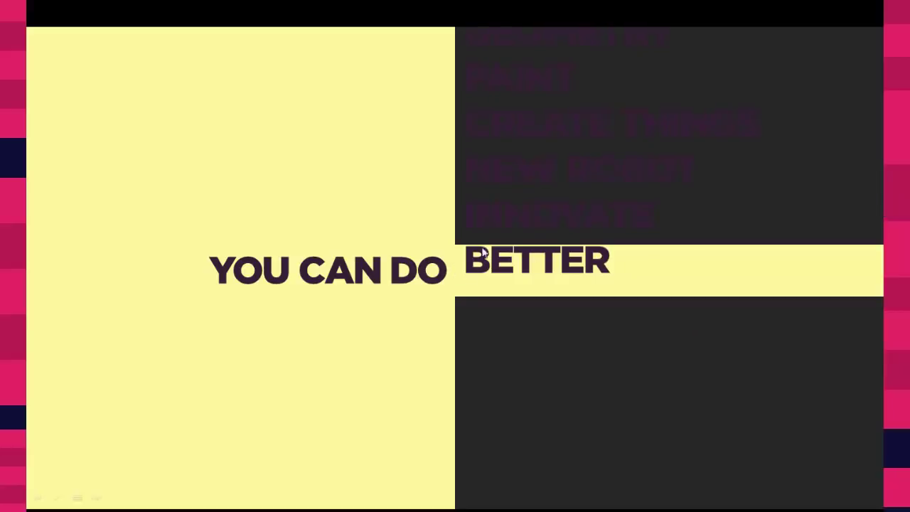
key(Escape)
- Lower the third motion path's end point slightly to centre BETTER in the yellow band and replay the slide show
ctrl+scroll(402, 142, up, 8)
scroll(417, 178, up, 3)
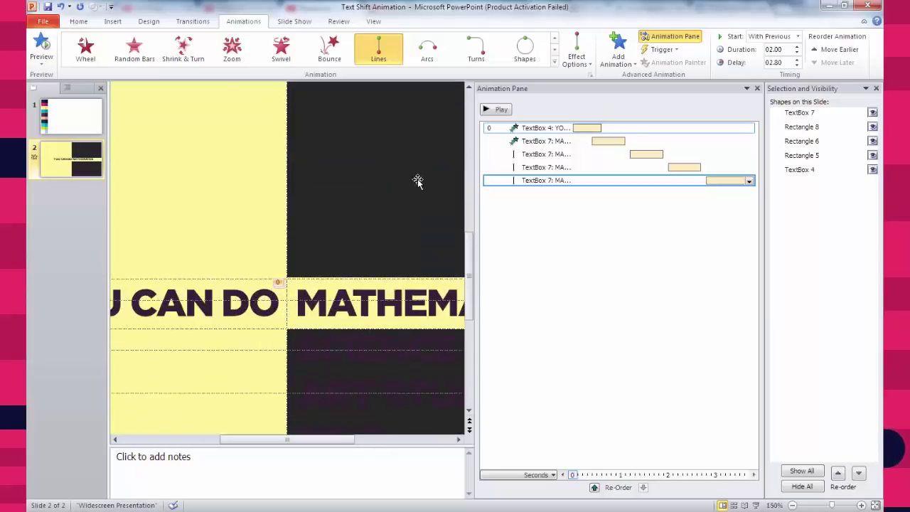
drag(290, 445, 361, 440)
click(346, 143)
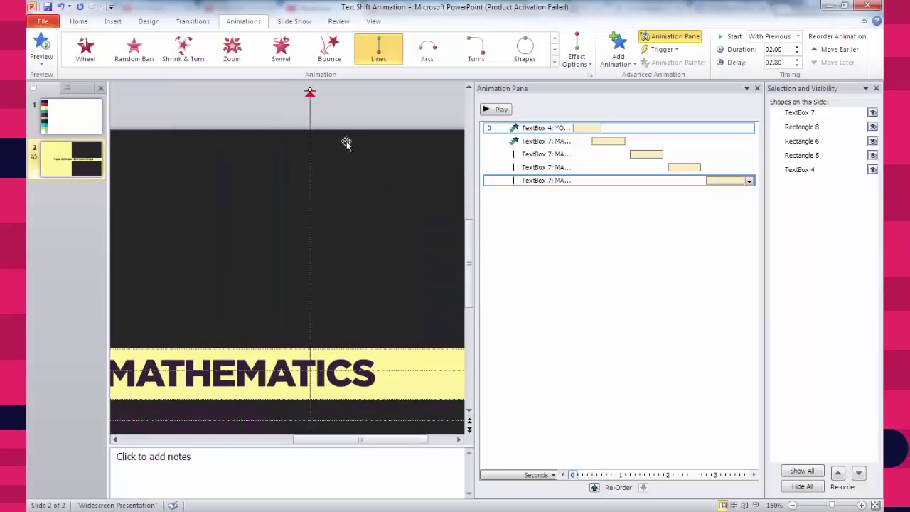
scroll(320, 142, down, 1)
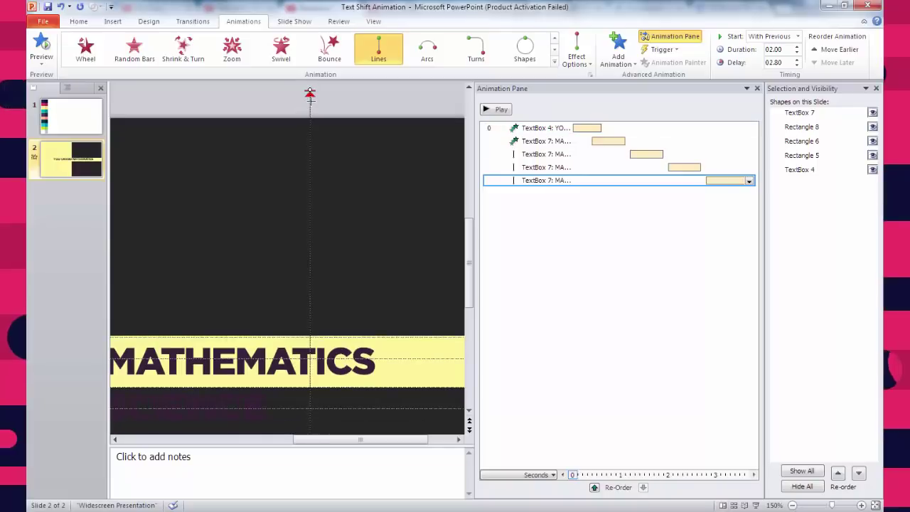
click(717, 378)
click(756, 505)
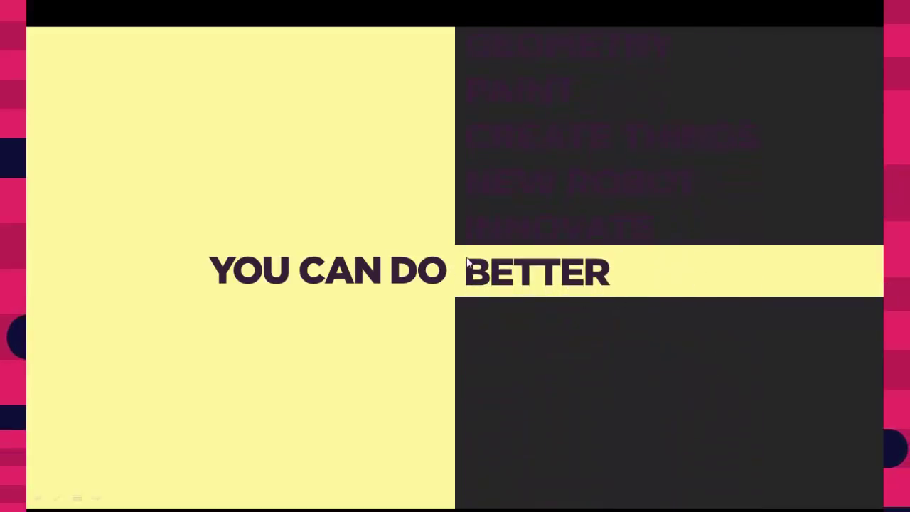
key(Escape)
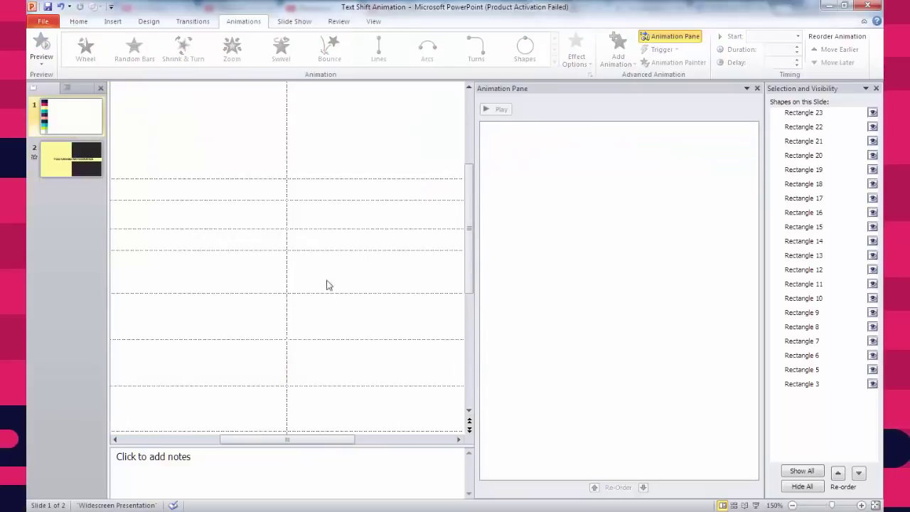
- Return to slide 2, adjust the third motion path's end point above the slide and replay the slide show
click(78, 167)
drag(306, 445, 414, 364)
scroll(380, 315, up, 5)
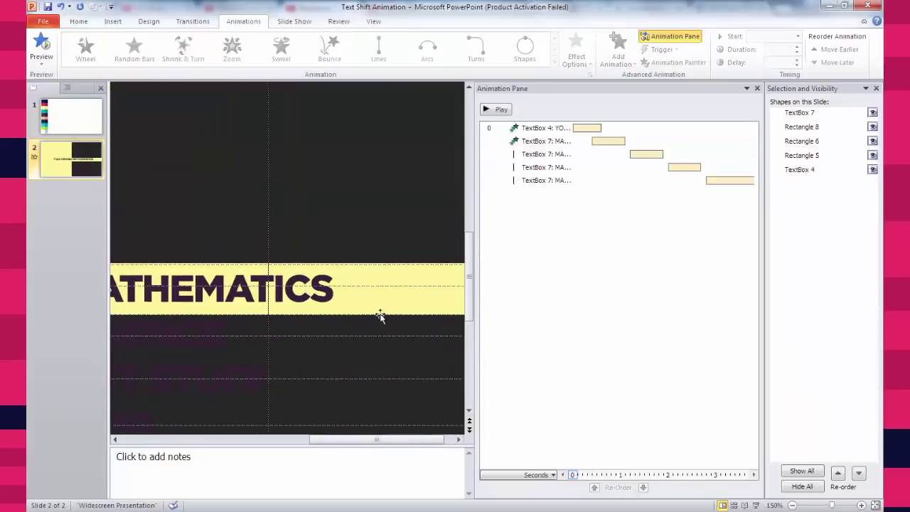
click(270, 94)
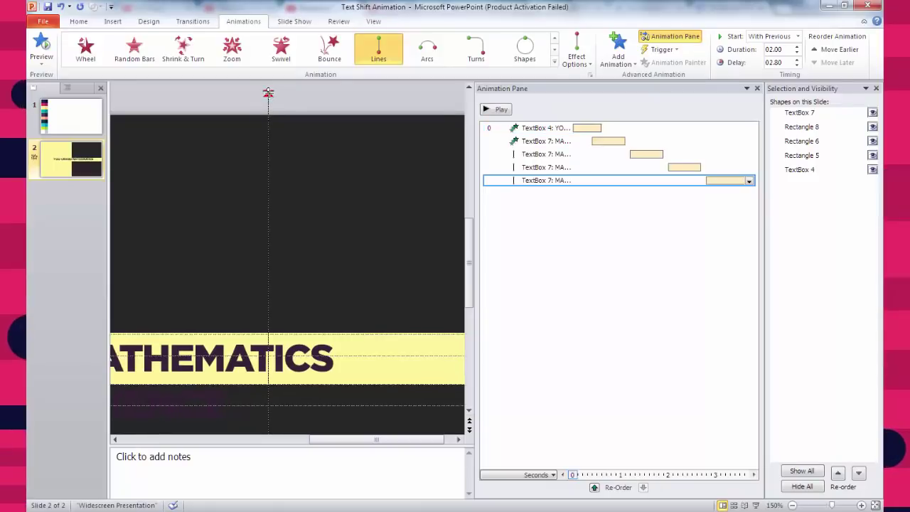
click(756, 505)
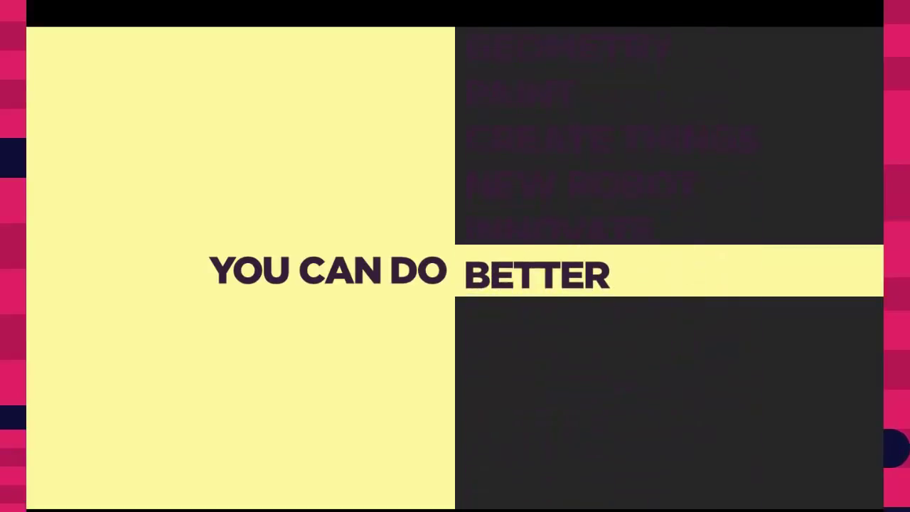
key(Escape)
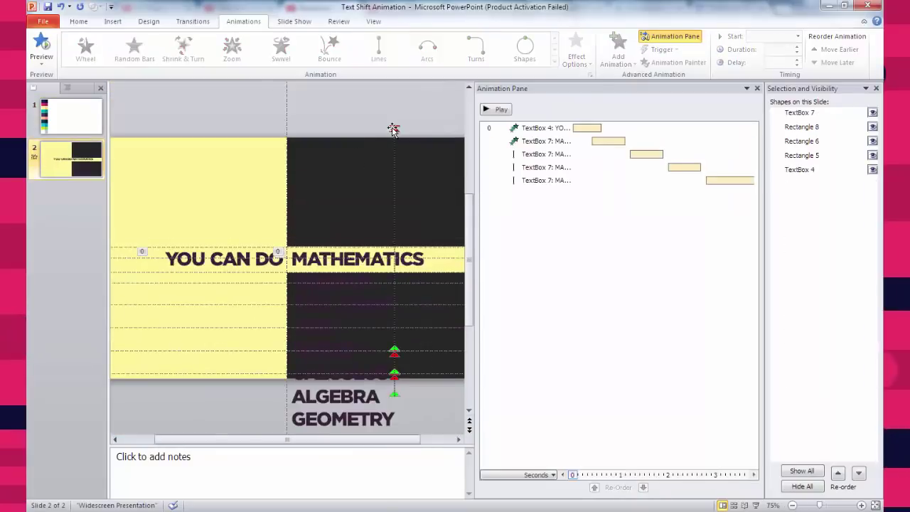
- Zoom in on the third motion path's end point, reselect that path and play the slide show again to check BETTER's alignment
click(394, 125)
ctrl+scroll(411, 157, up, 5)
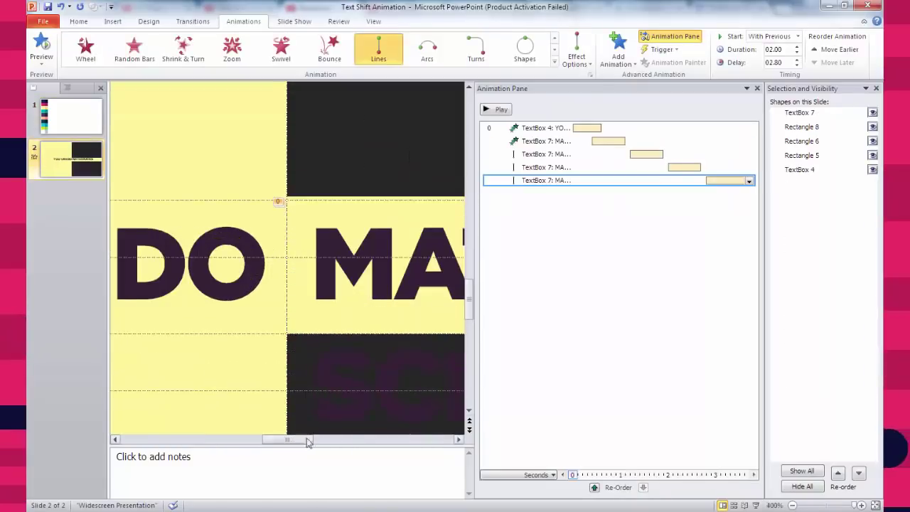
drag(308, 442, 366, 441)
scroll(398, 345, up, 4)
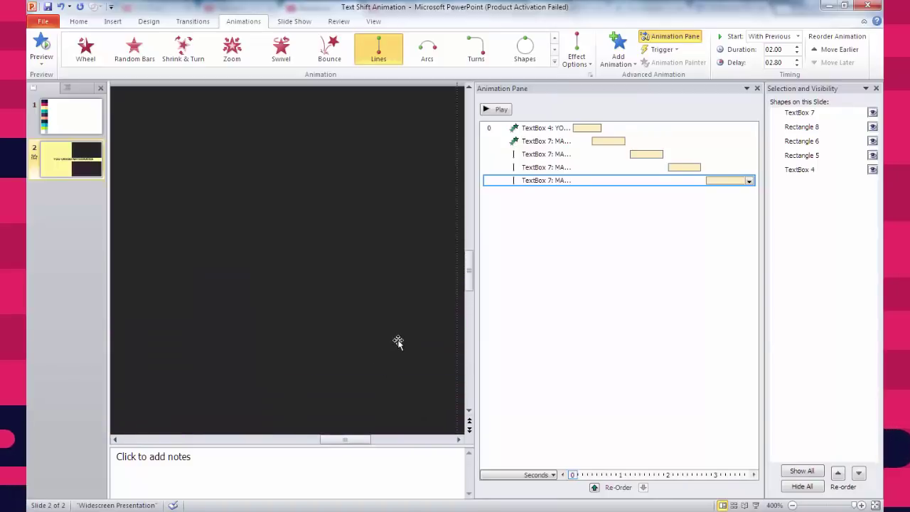
ctrl+scroll(390, 354, down, 6)
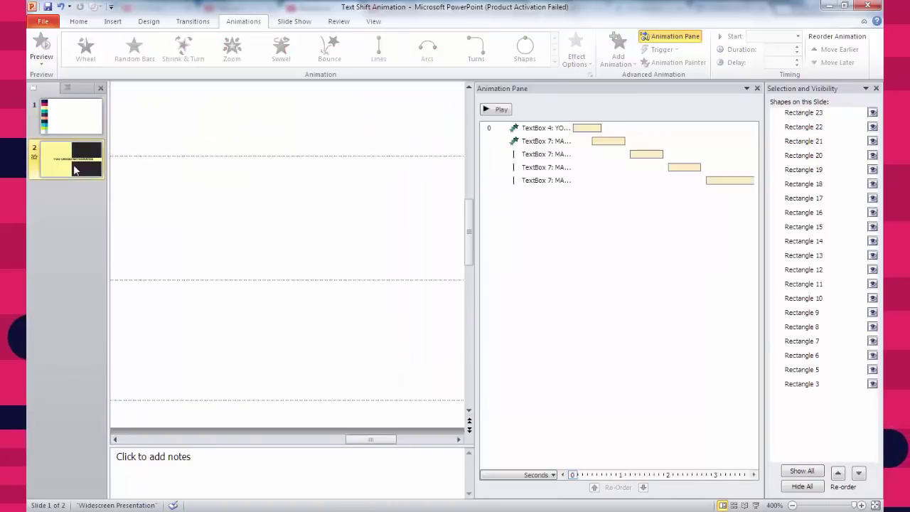
ctrl+scroll(413, 217, up, 5)
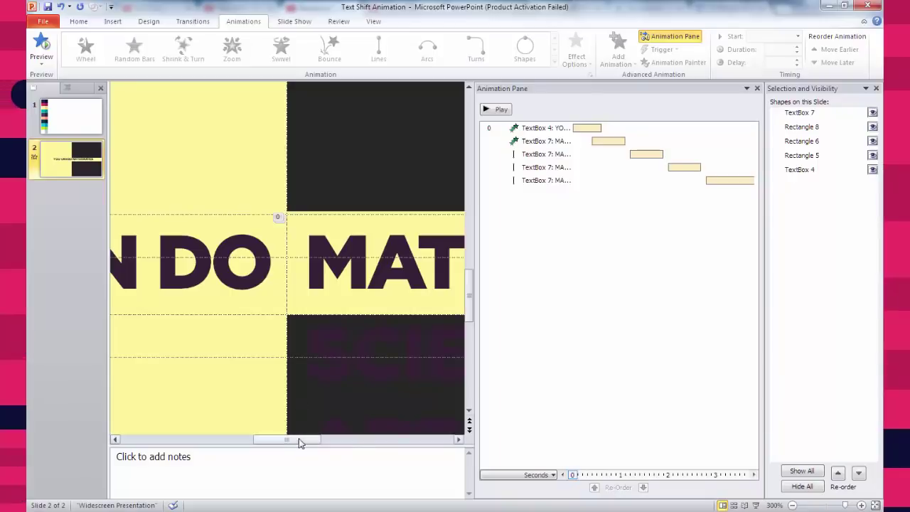
drag(301, 438, 345, 438)
scroll(385, 352, up, 3)
scroll(385, 351, up, 3)
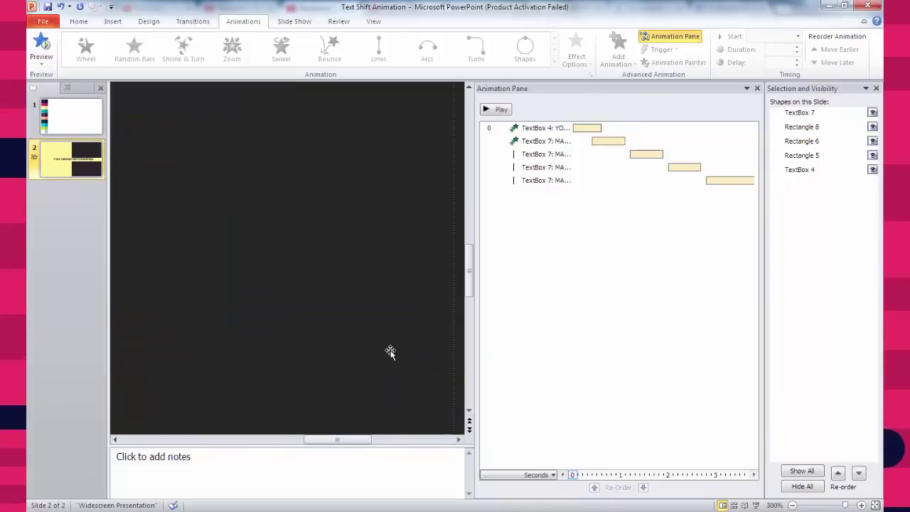
scroll(391, 354, up, 4)
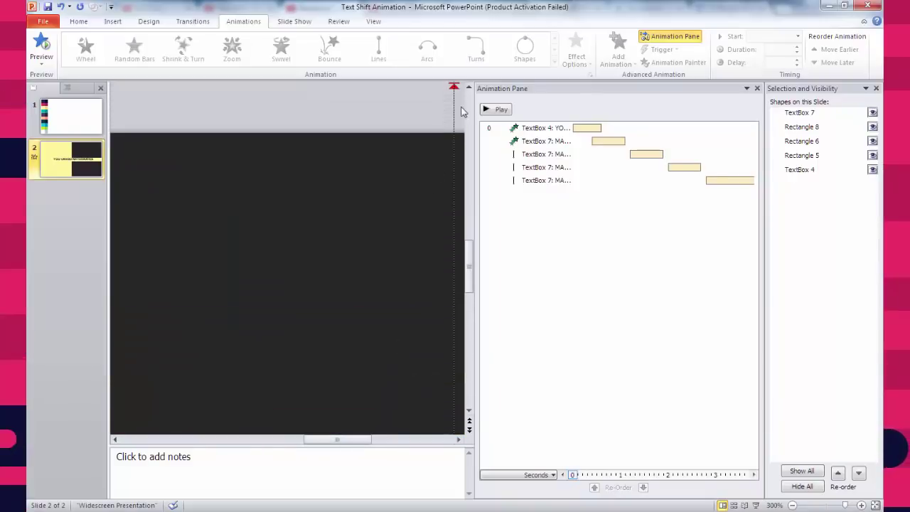
click(546, 180)
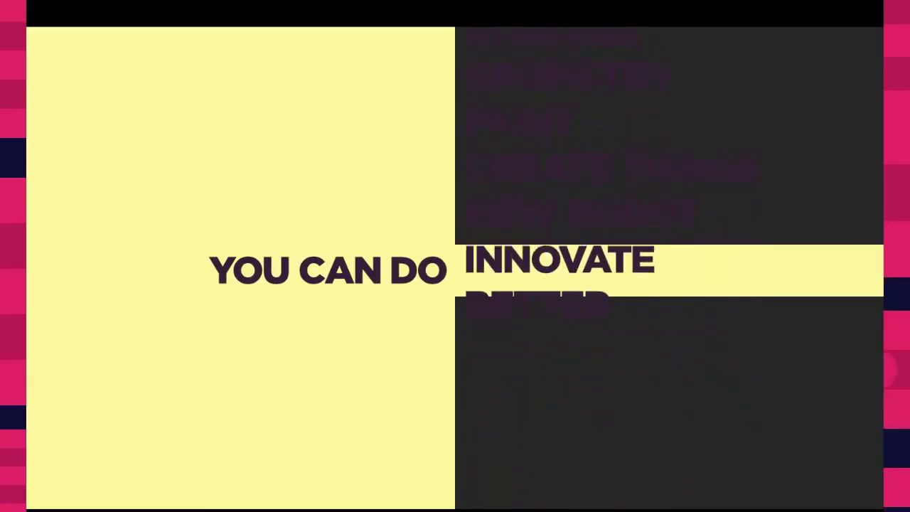
key(Escape)
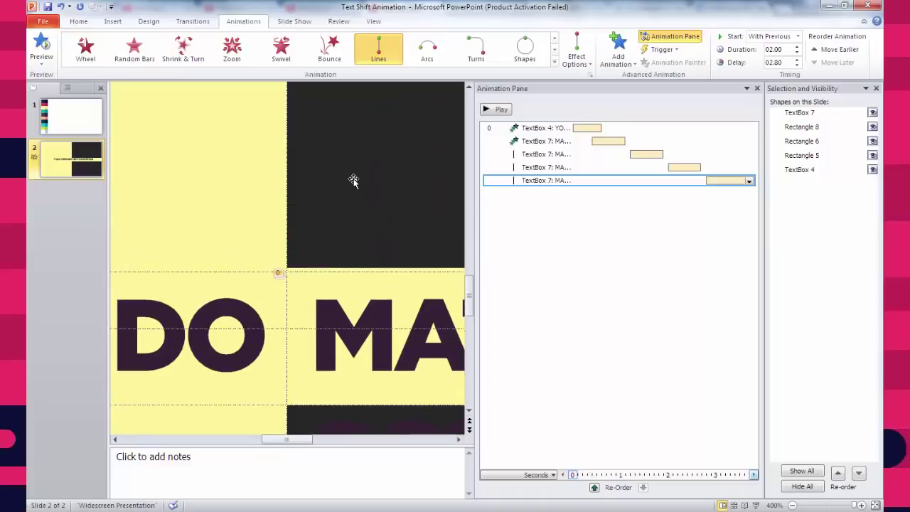
- Fine-tune the third motion path's end point by a tiny vertical shift to level BETTER with YOU CAN DO, and play the slide show
scroll(354, 181, up, 1)
drag(295, 441, 370, 442)
scroll(378, 311, up, 1)
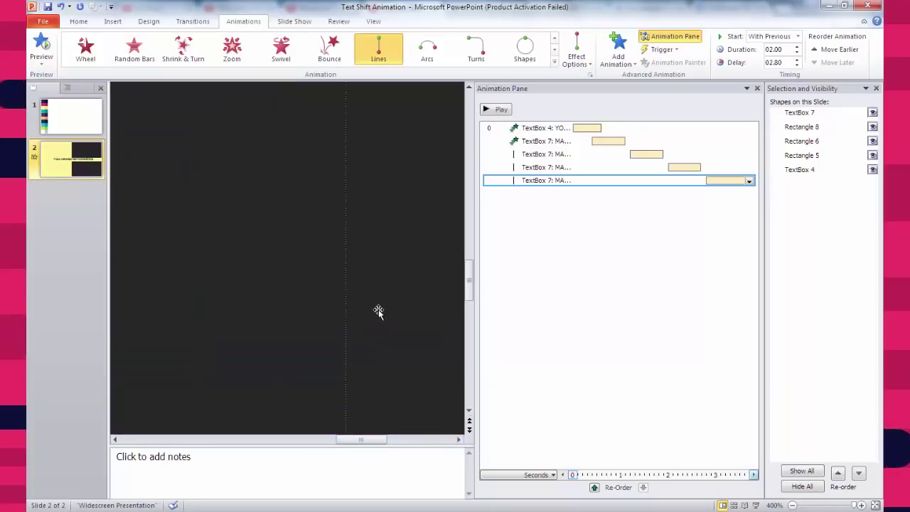
scroll(381, 297, up, 1)
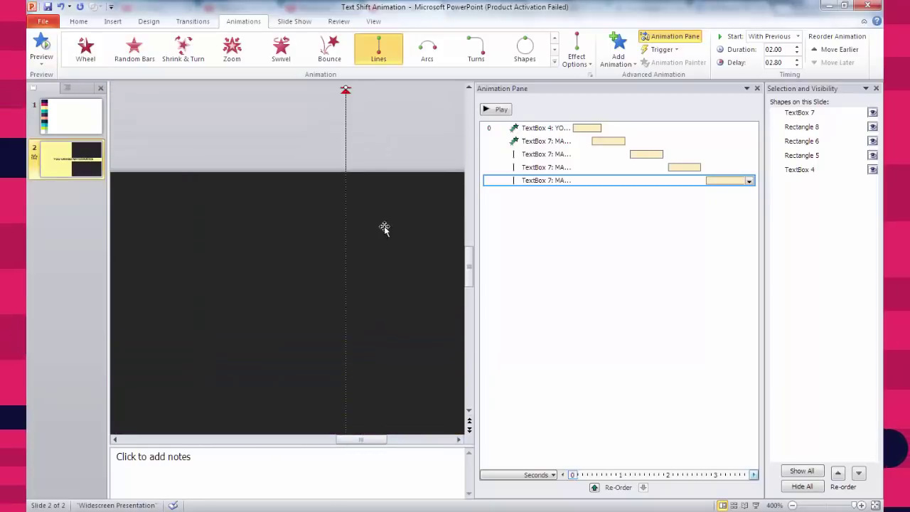
drag(346, 88, 345, 91)
click(756, 505)
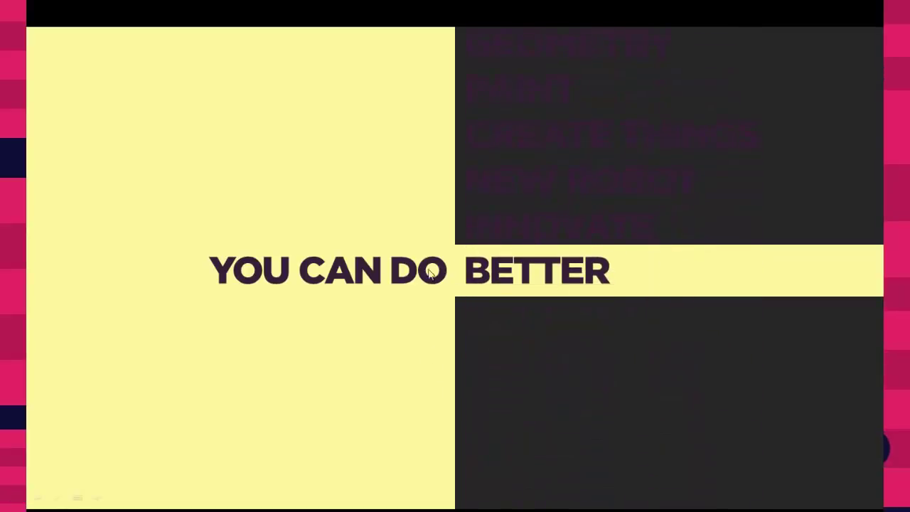
key(Escape)
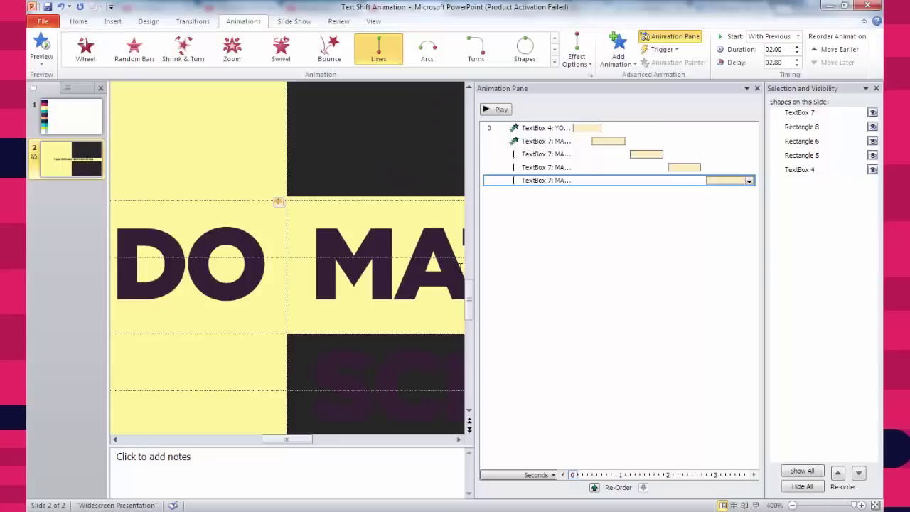
- Hide the drawing guides on the slide
ctrl+scroll(300, 260, down, 5)
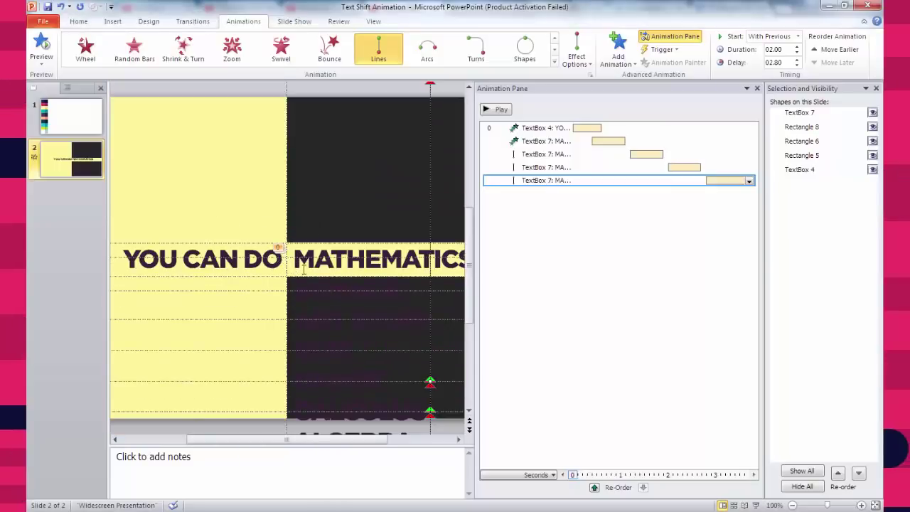
click(374, 23)
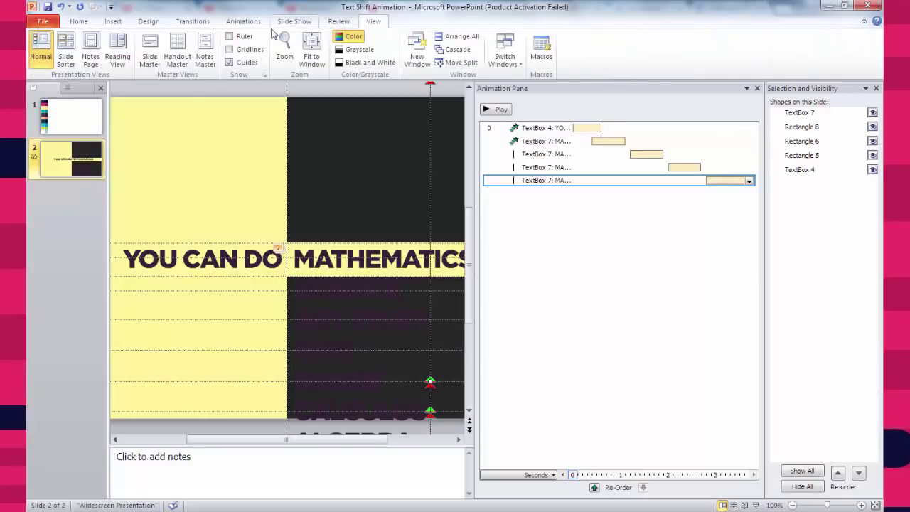
click(240, 63)
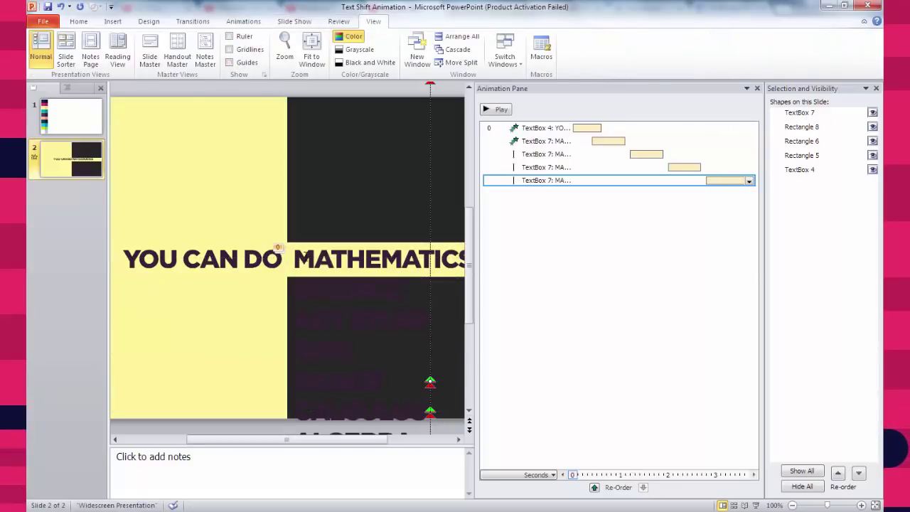
- Nudge the MATHEMATICS word list slightly left and the YOU CAN DO text slightly right to tighten the gap between them
click(303, 242)
key(Left)
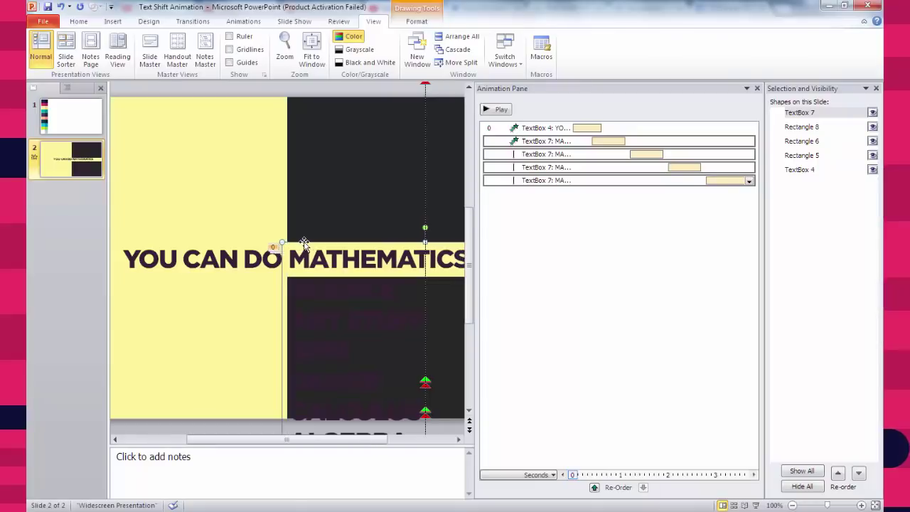
click(255, 243)
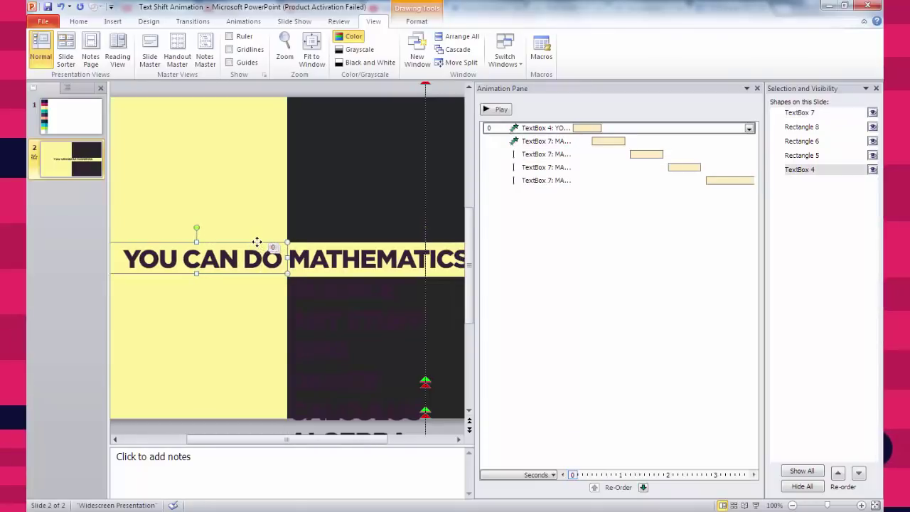
key(ctrl+Right)
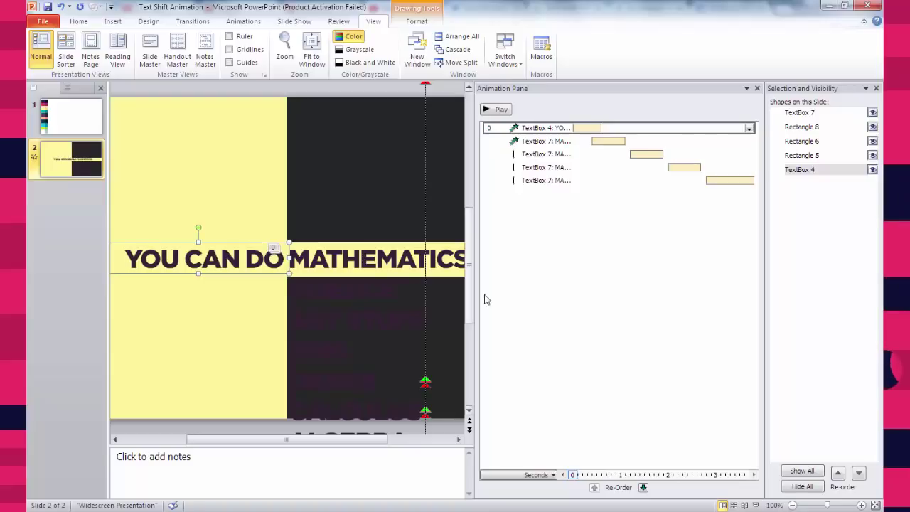
click(485, 297)
click(273, 259)
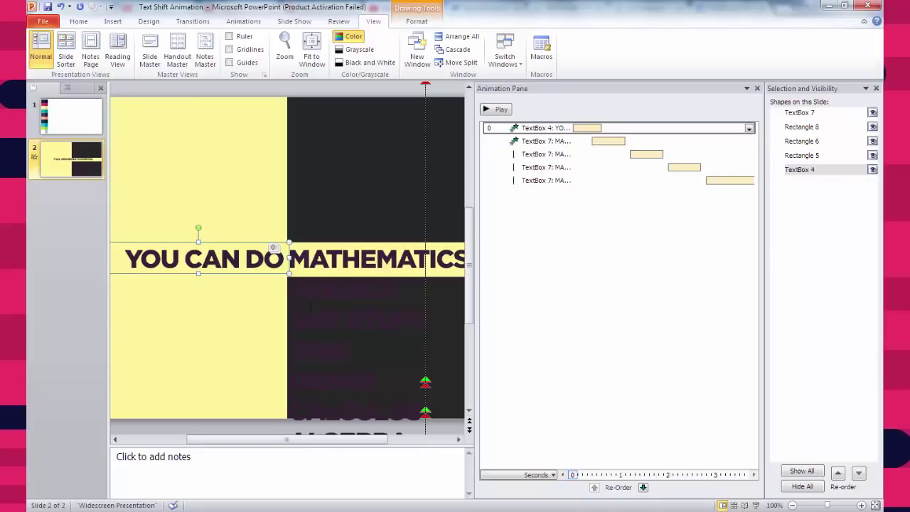
click(538, 356)
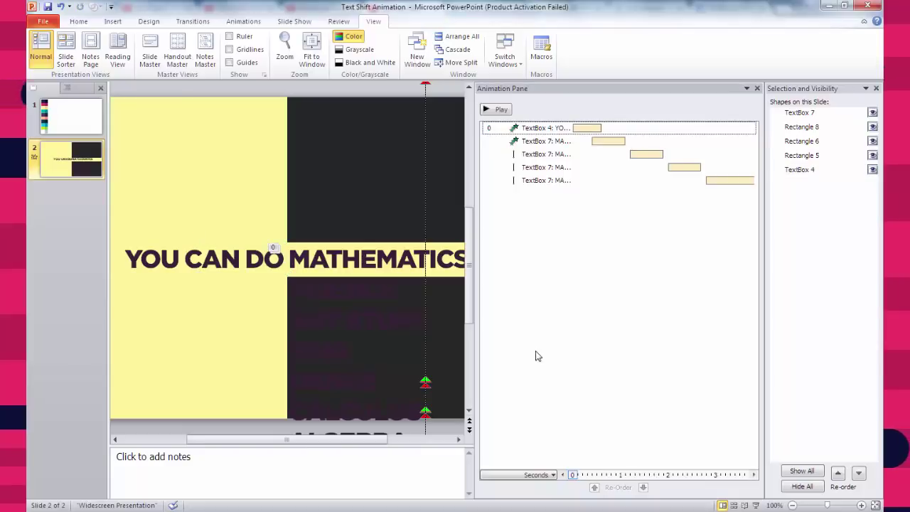
- Fill the two dark mask rectangles, Rectangle 5 and Rectangle 6, with the light yellow from the recent colors
scroll(437, 187, down, 2)
click(429, 180)
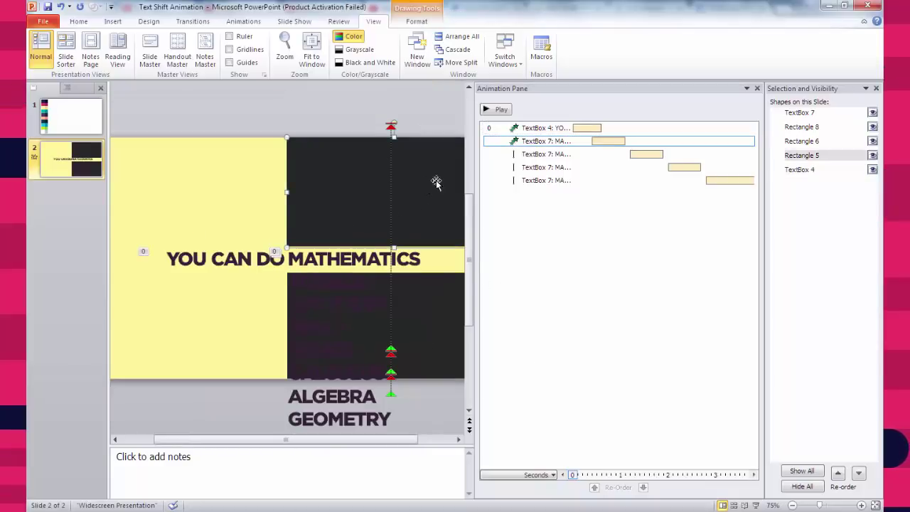
ctrl+click(818, 142)
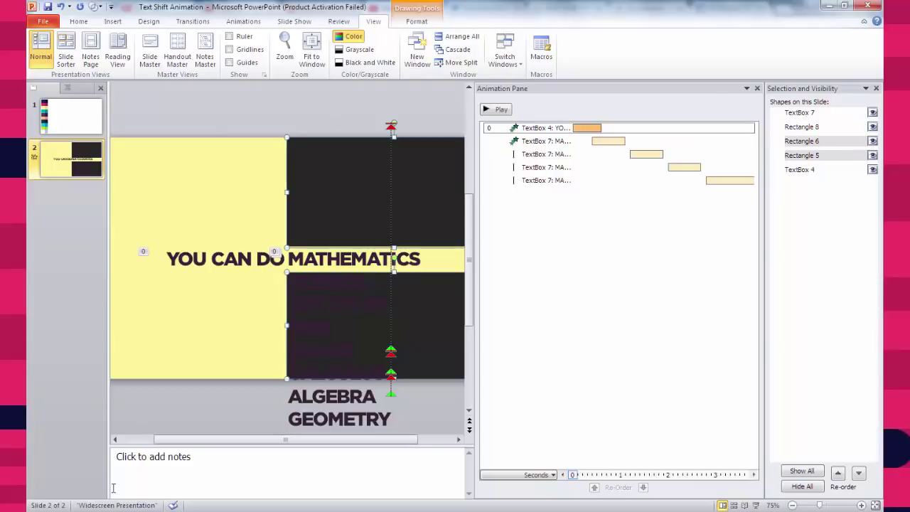
click(408, 23)
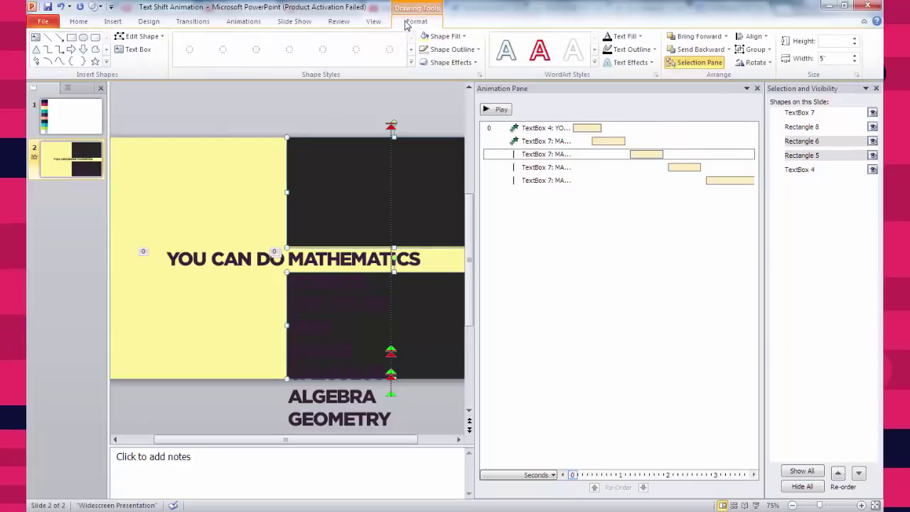
click(449, 41)
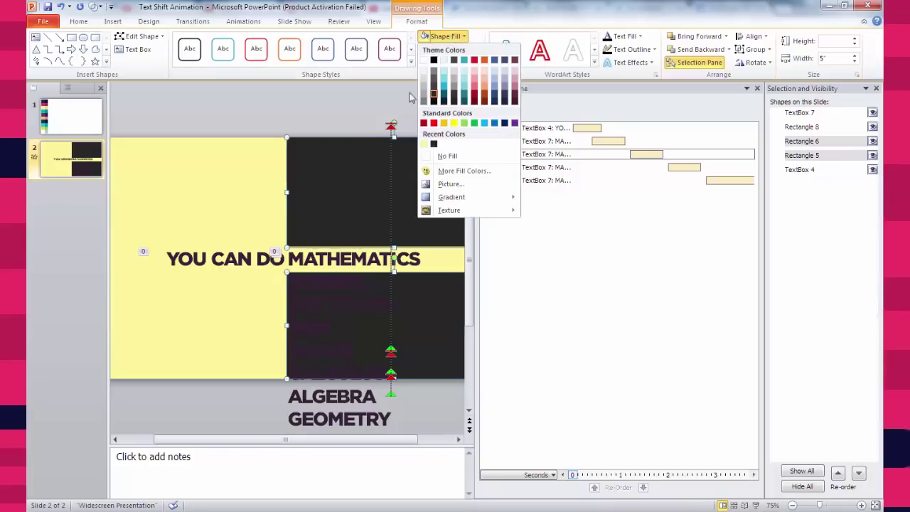
click(424, 146)
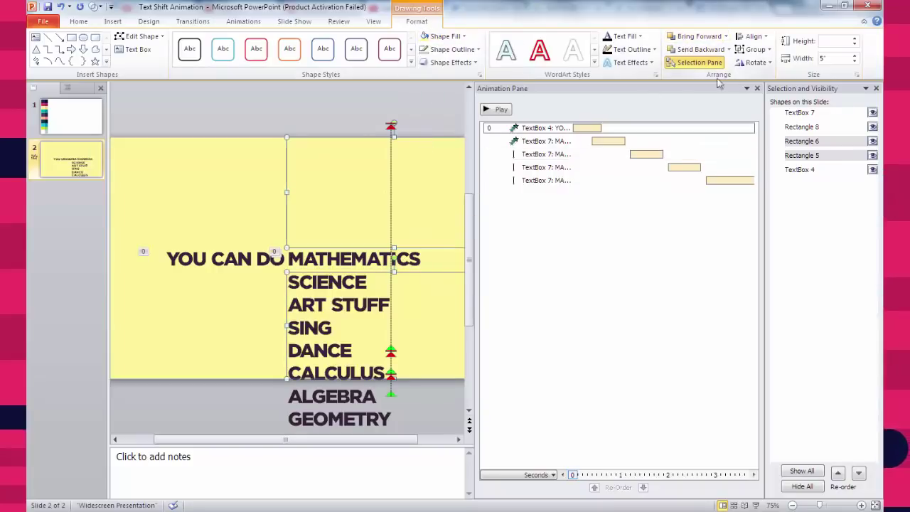
- Group the two yellow mask rectangles and bring the group forward above the word list text box
click(757, 55)
click(765, 69)
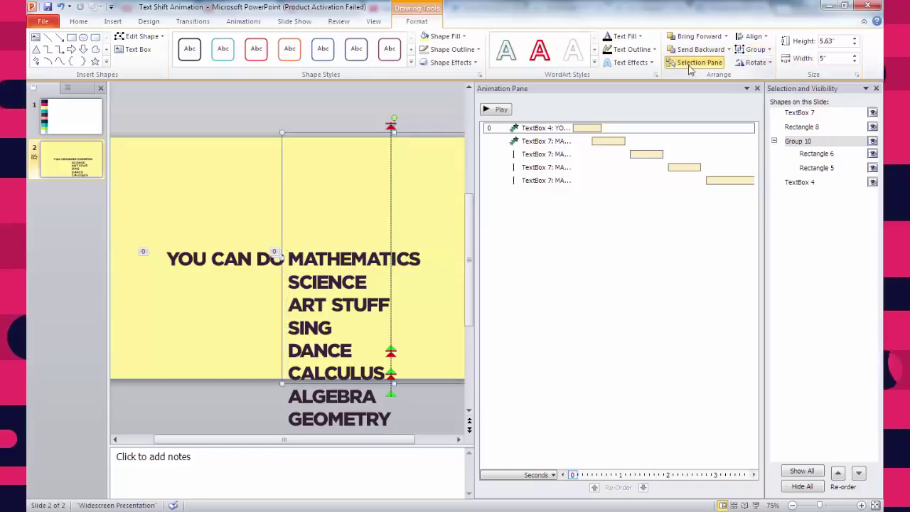
click(700, 37)
click(700, 37)
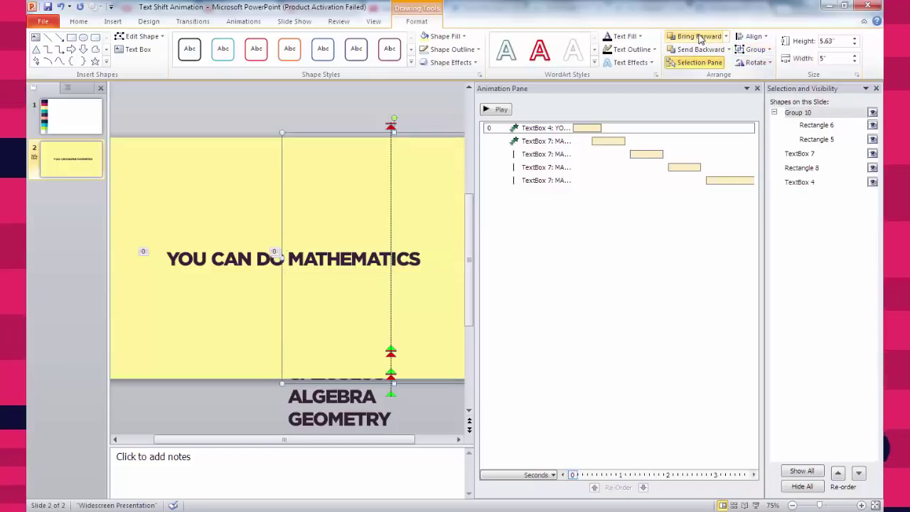